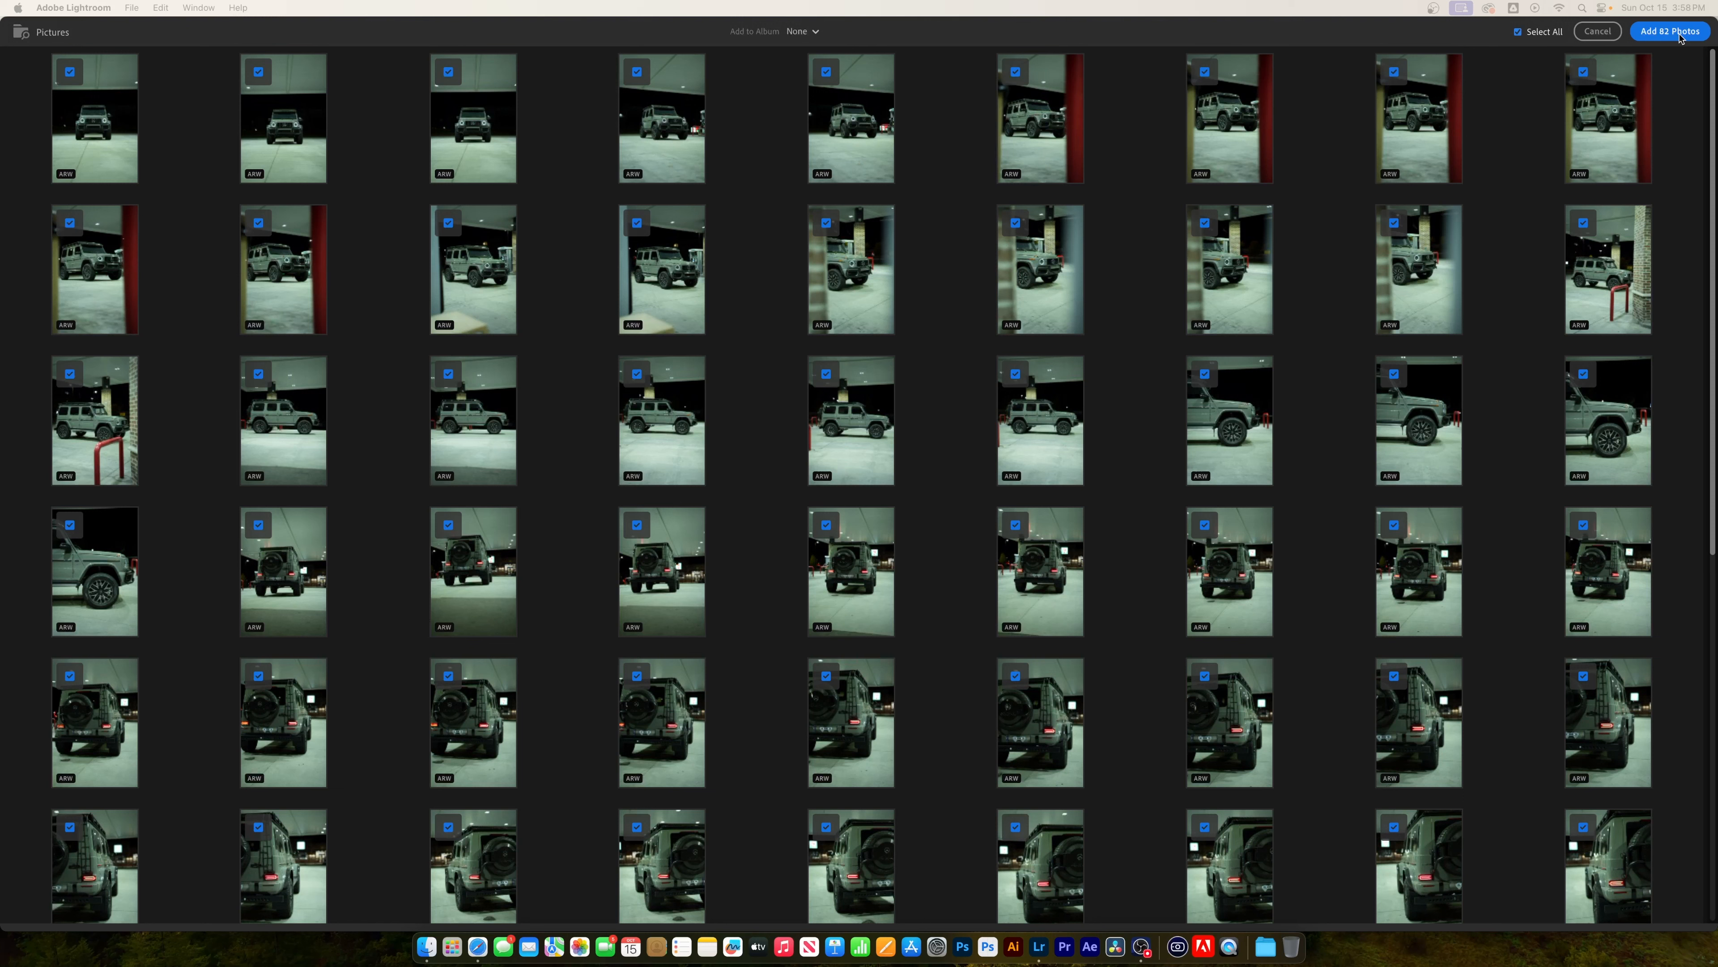
- Import the 82 selected photos and open the third front-view shot of the vehicle in detail view
click(1671, 31)
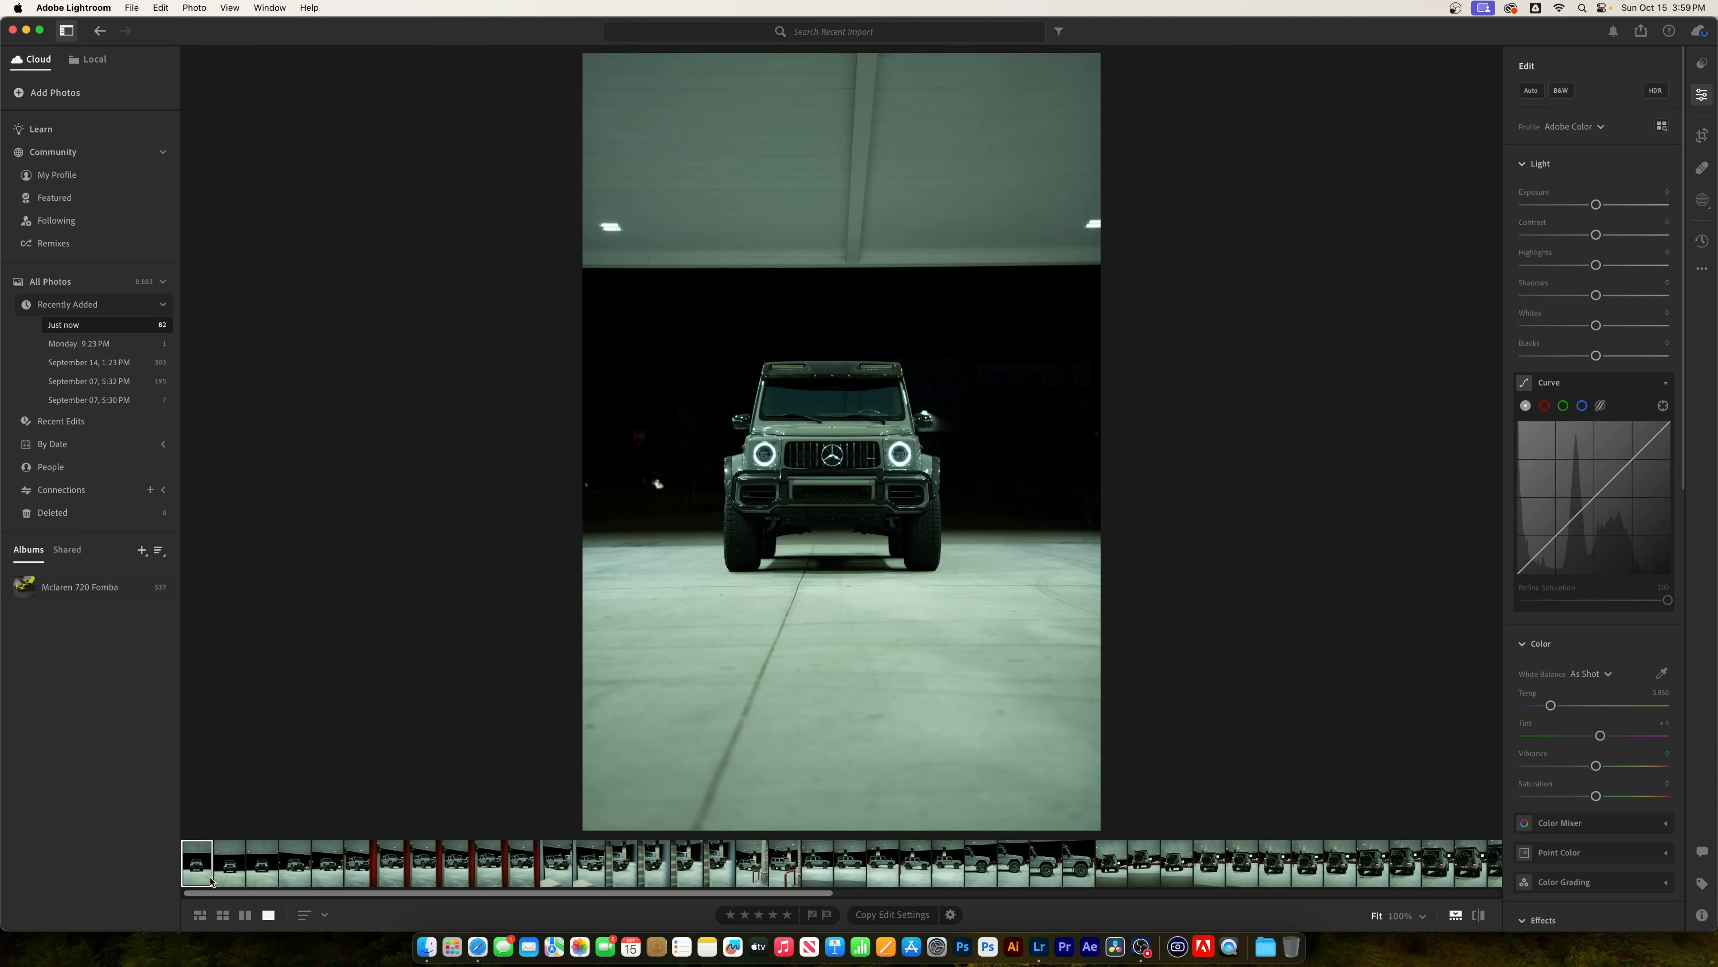
click(199, 915)
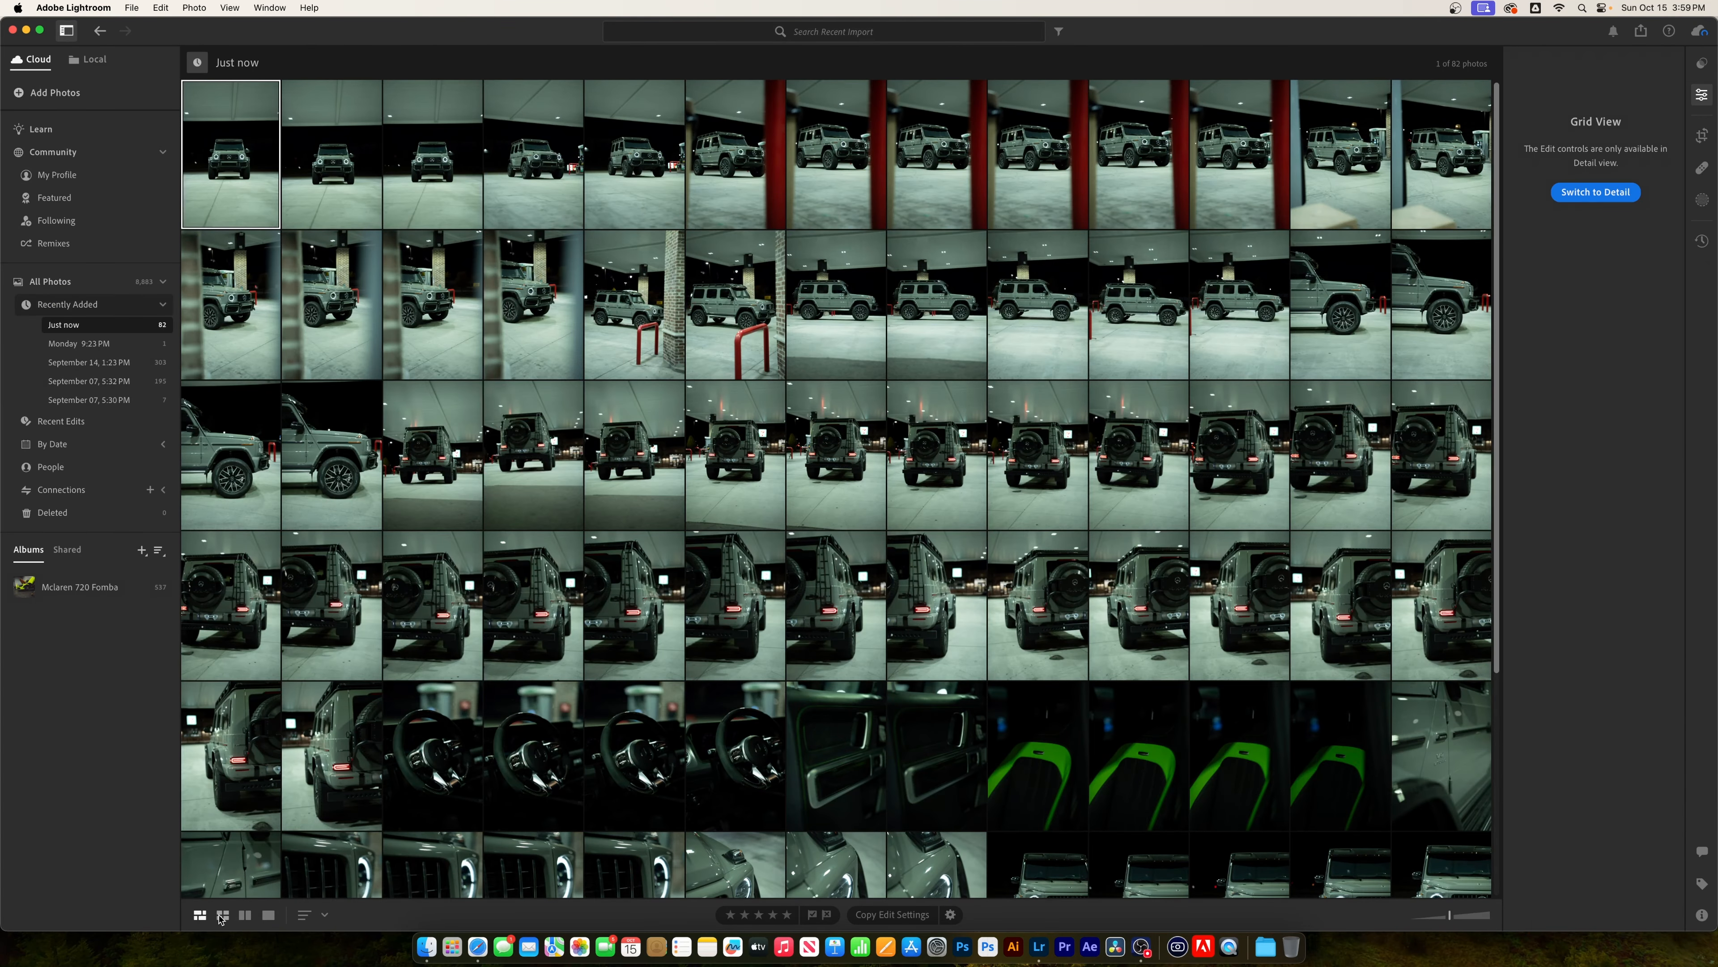
double_click(331, 156)
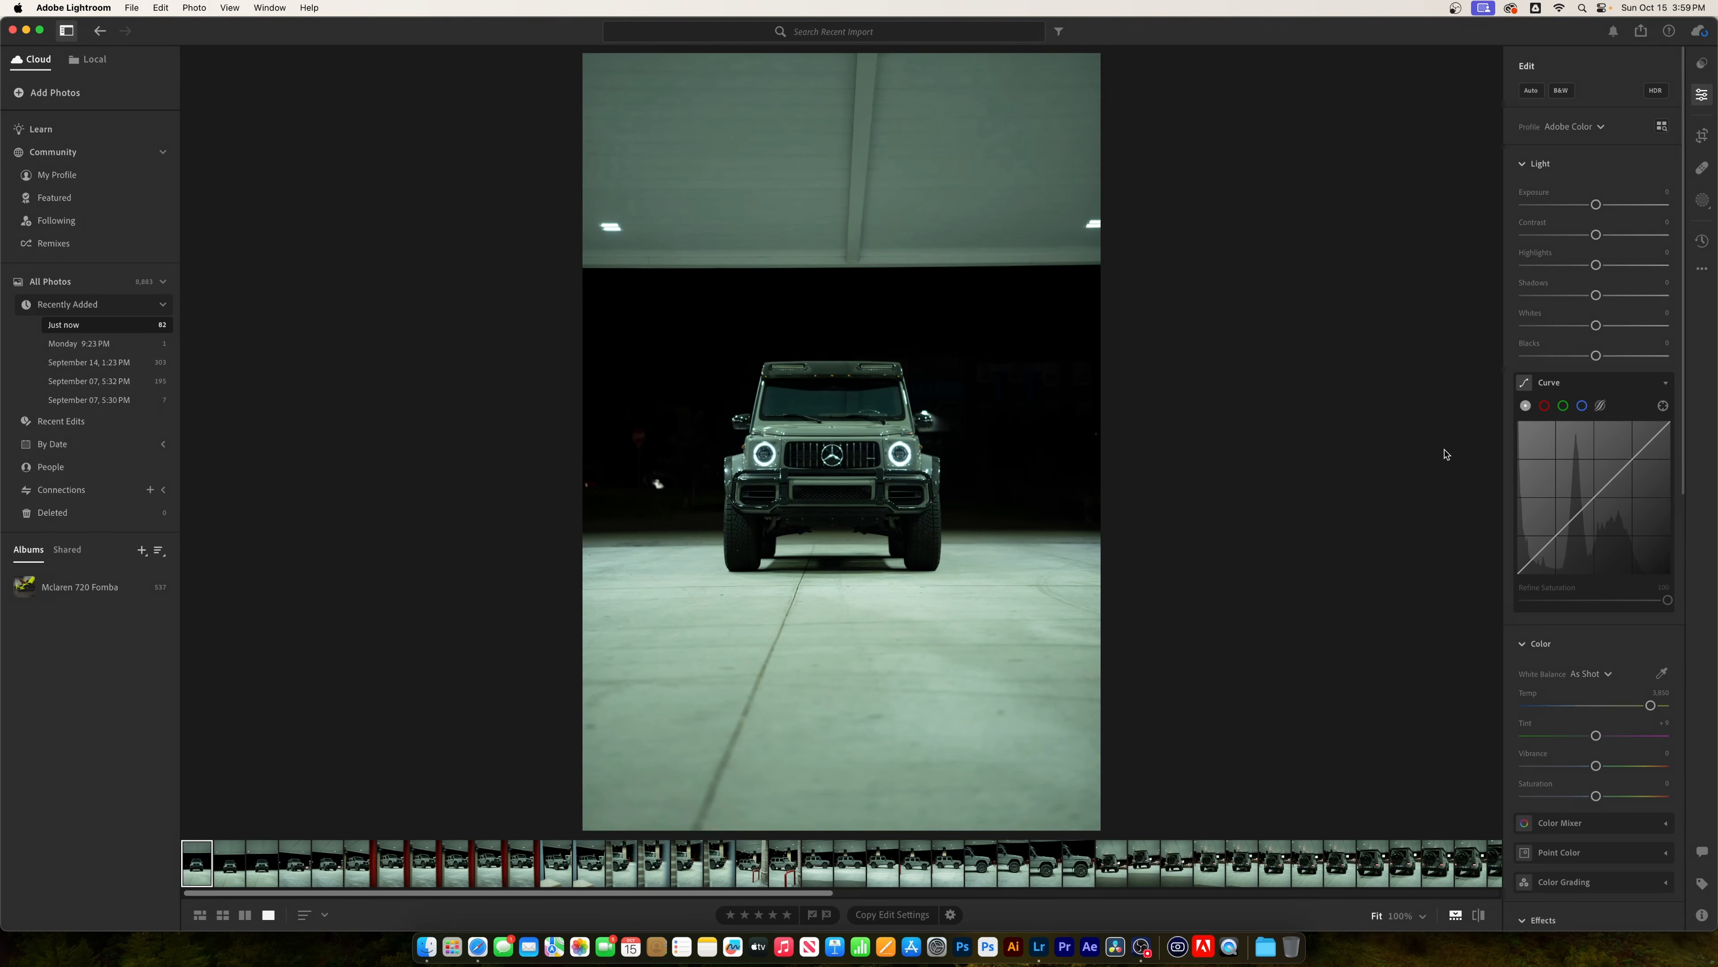
key(Right)
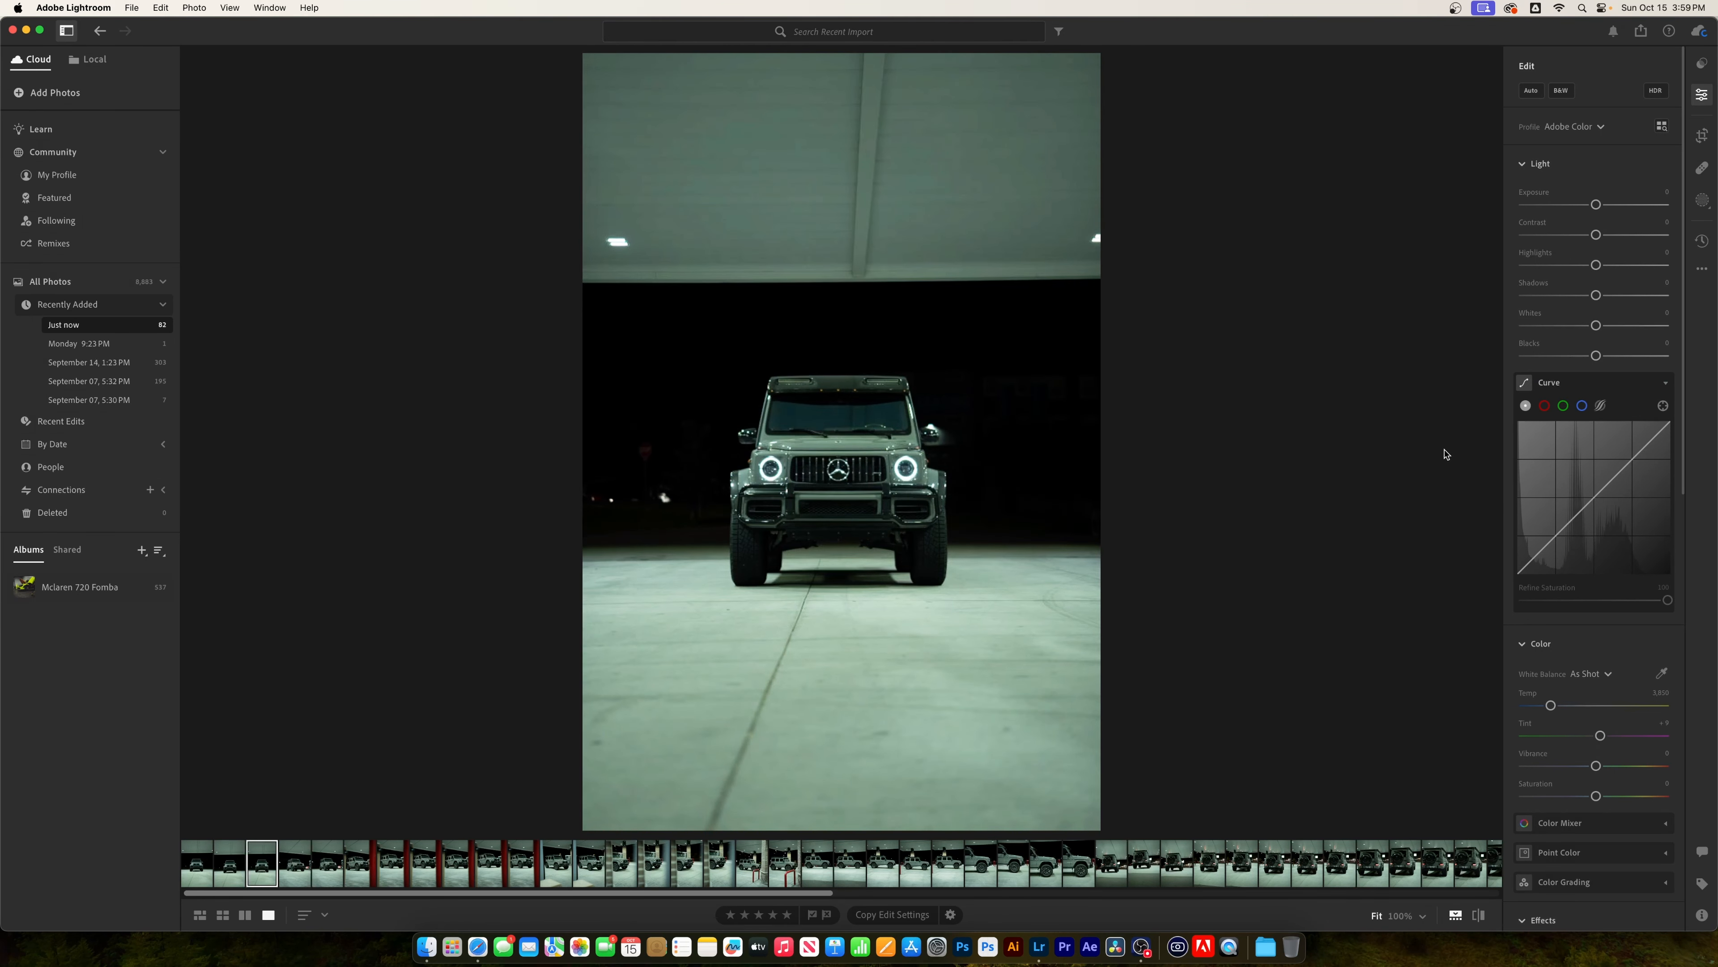
key(Right)
key(Left)
- Apply the Skittles preset from ProPack and correct the green cast with a warmer temperature and tint +44
click(1702, 68)
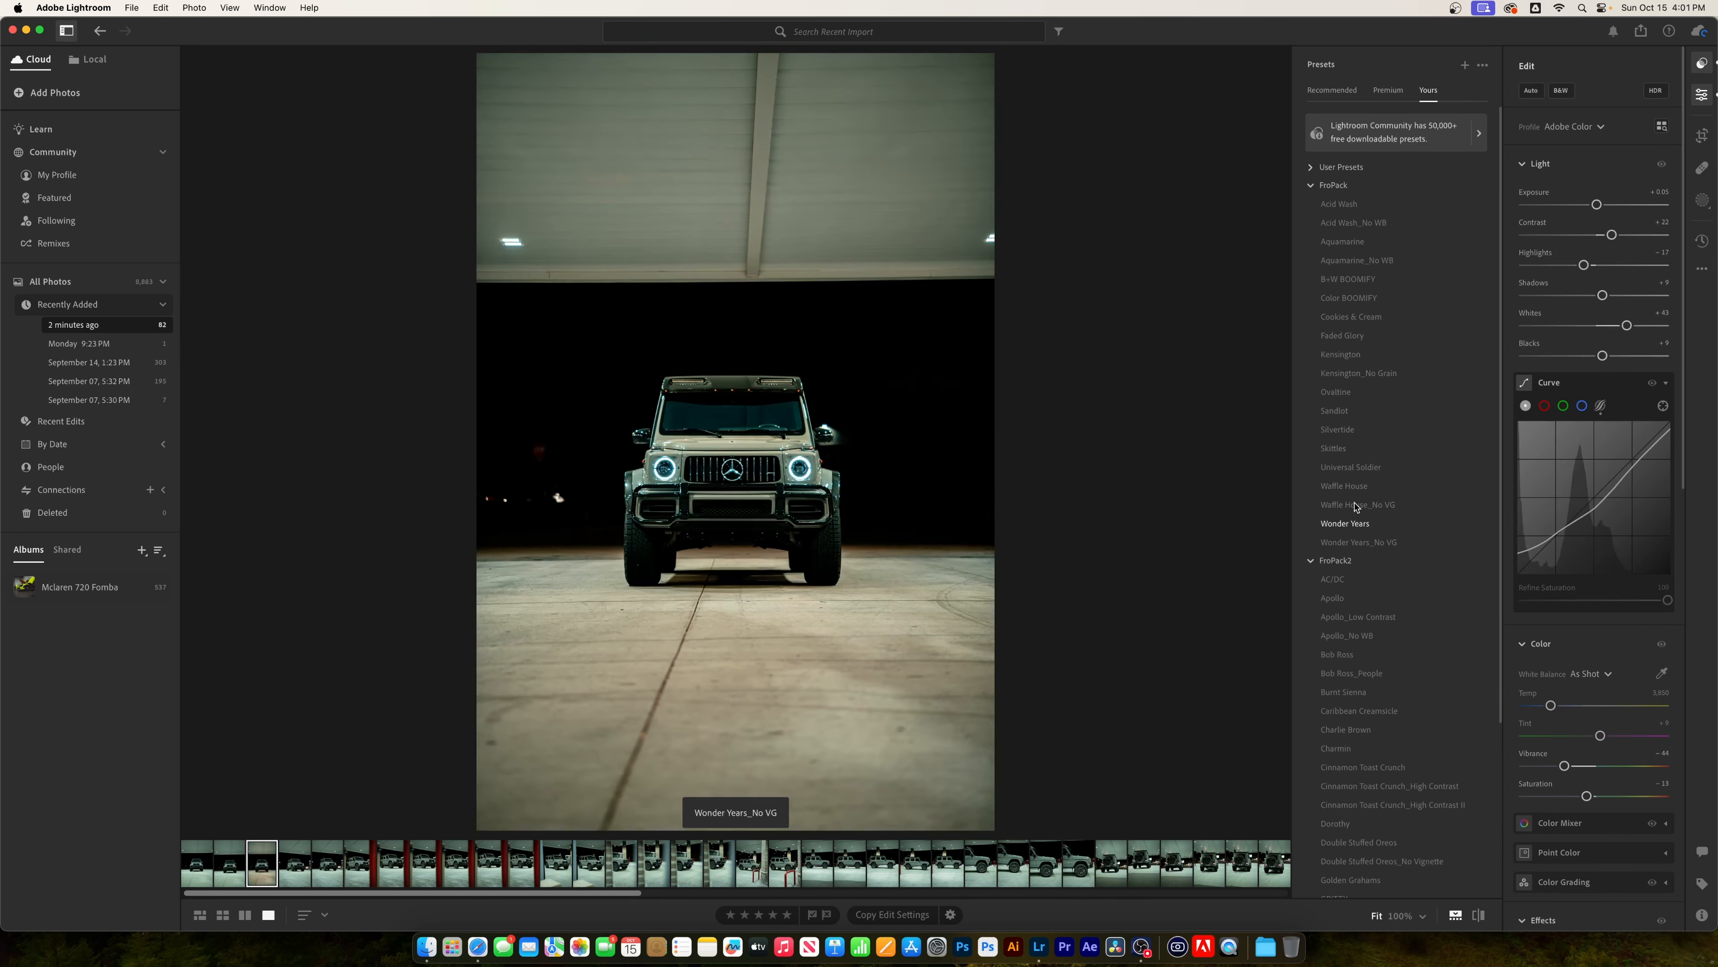
click(1353, 485)
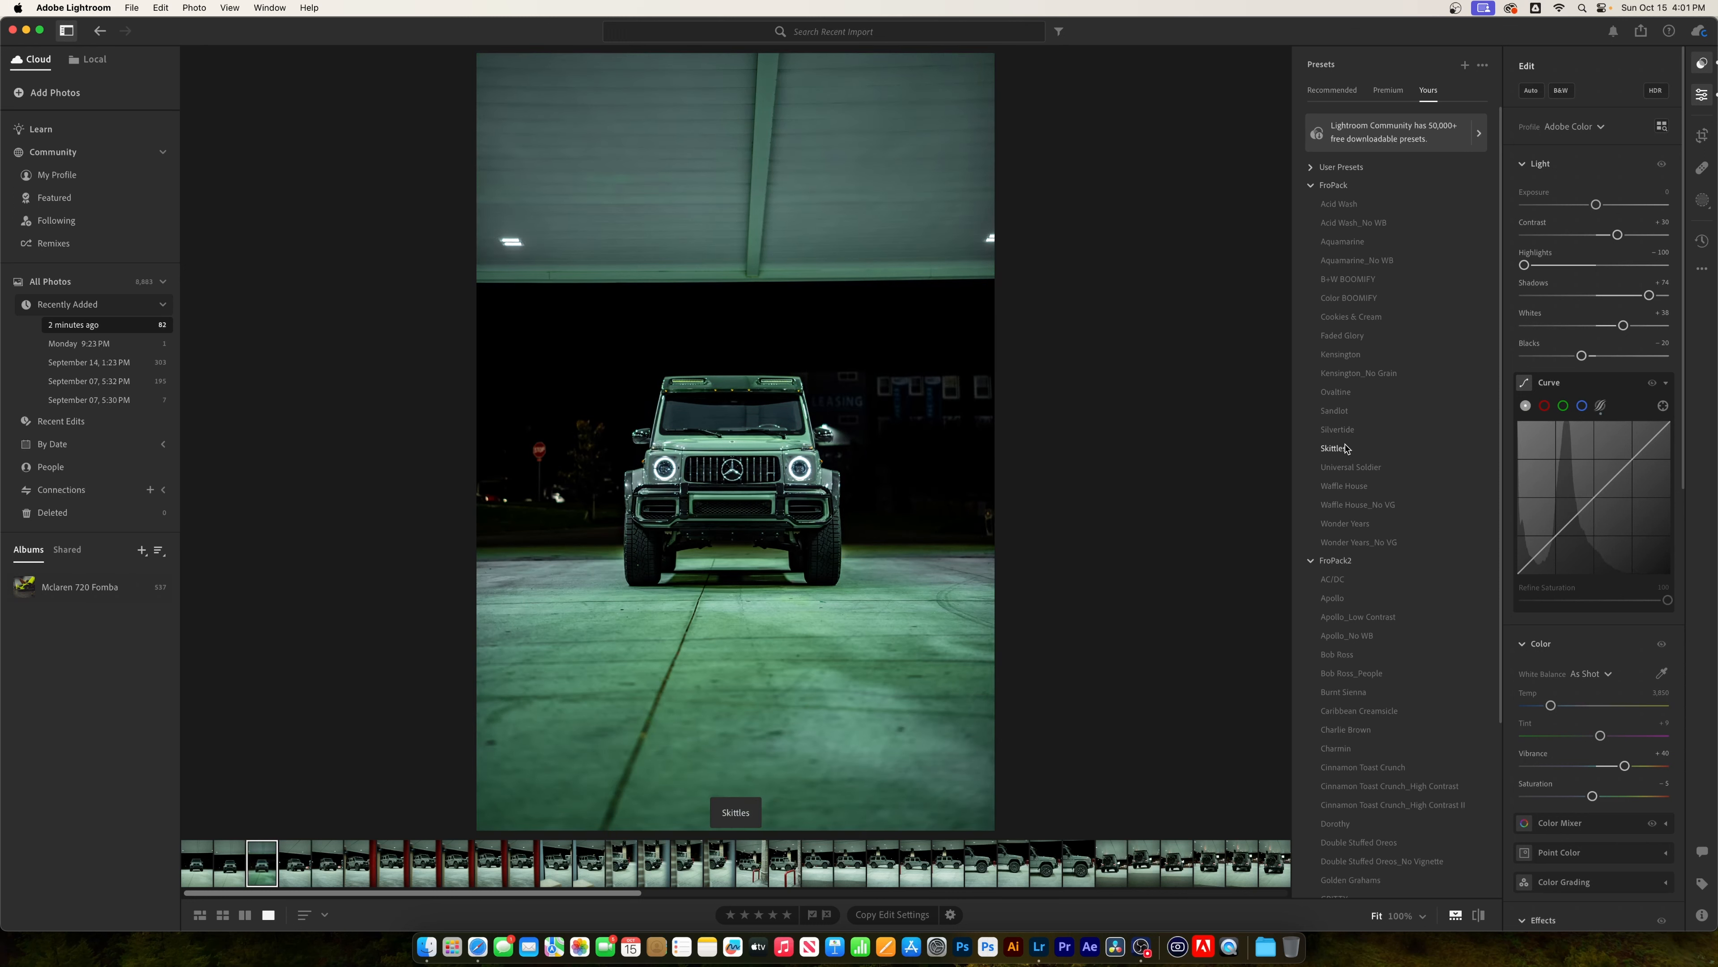
click(1346, 448)
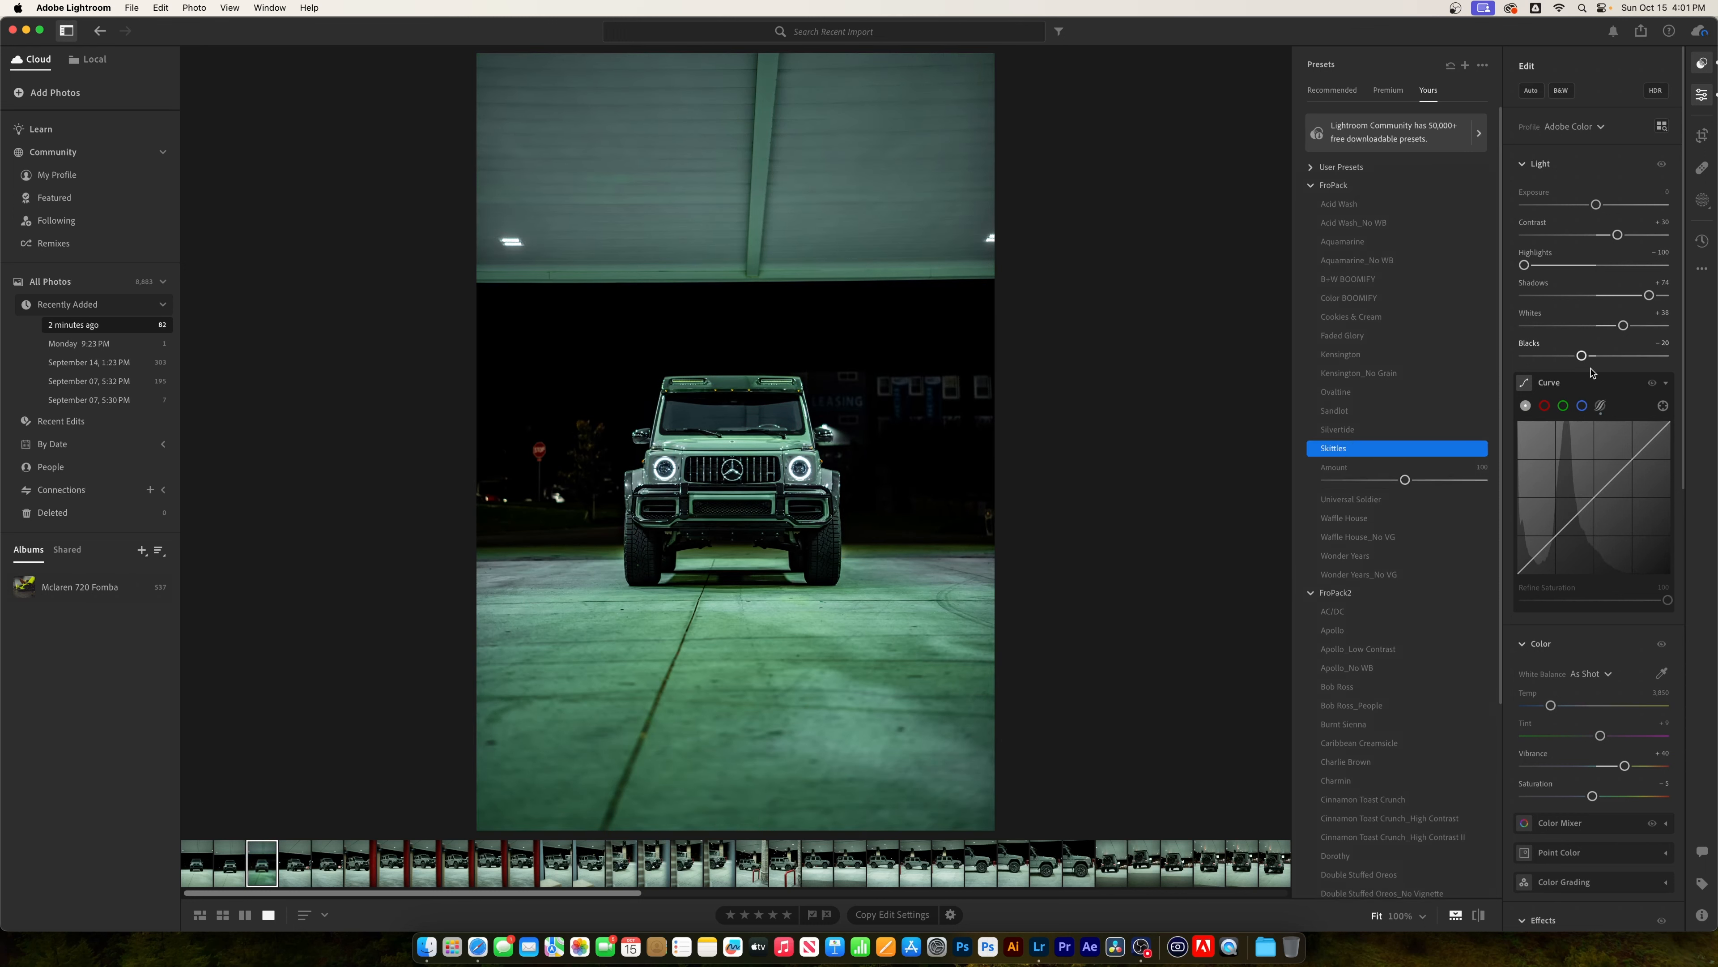
drag(1601, 737, 1559, 708)
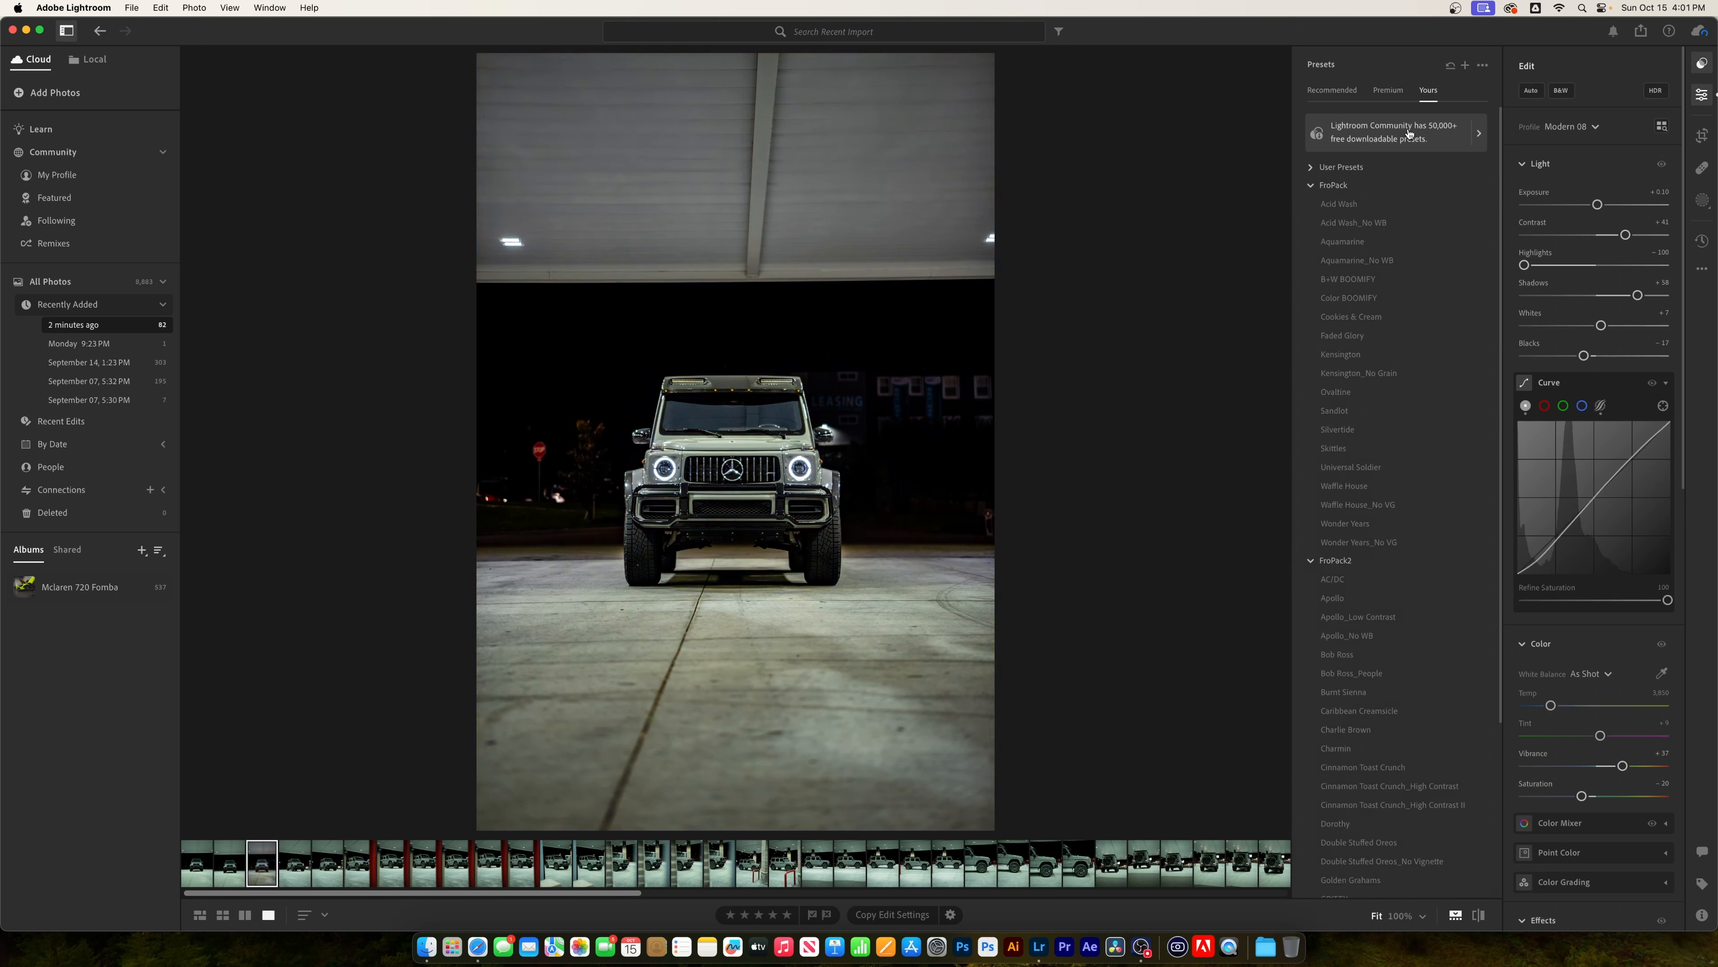
click(1702, 63)
- Set exposure to +0.28, shadows to +60 and blacks to -25, and raise the upper part of the tone curve slightly
drag(1598, 206, 1602, 206)
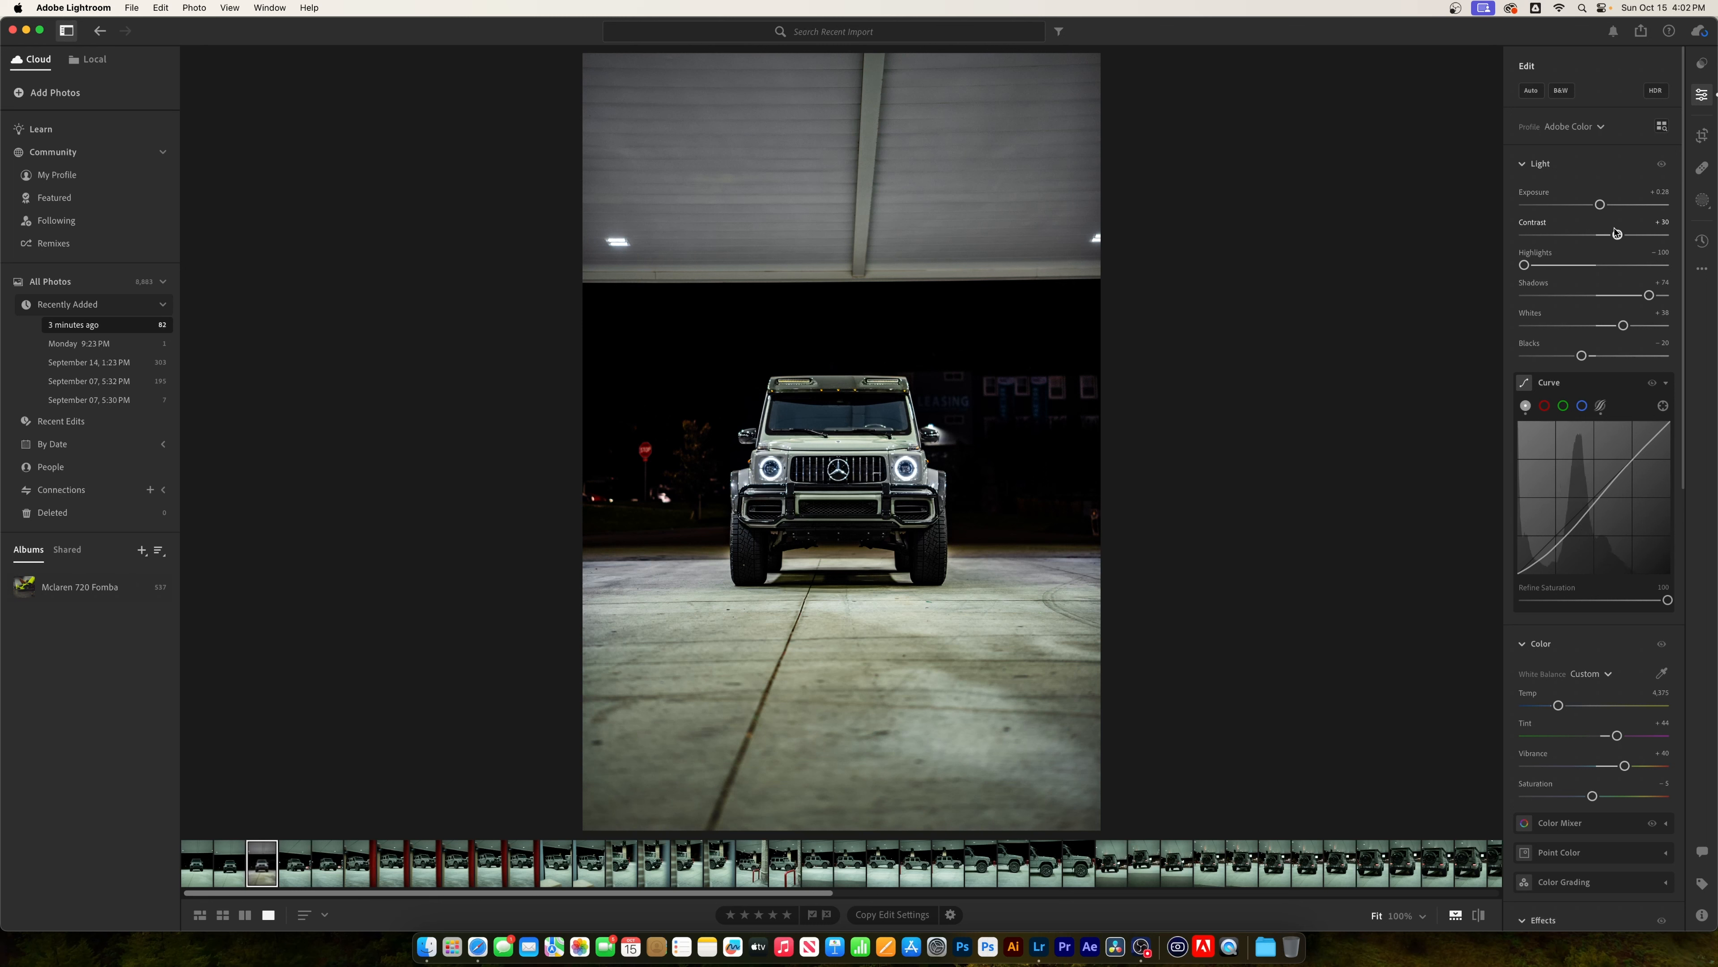
click(1644, 288)
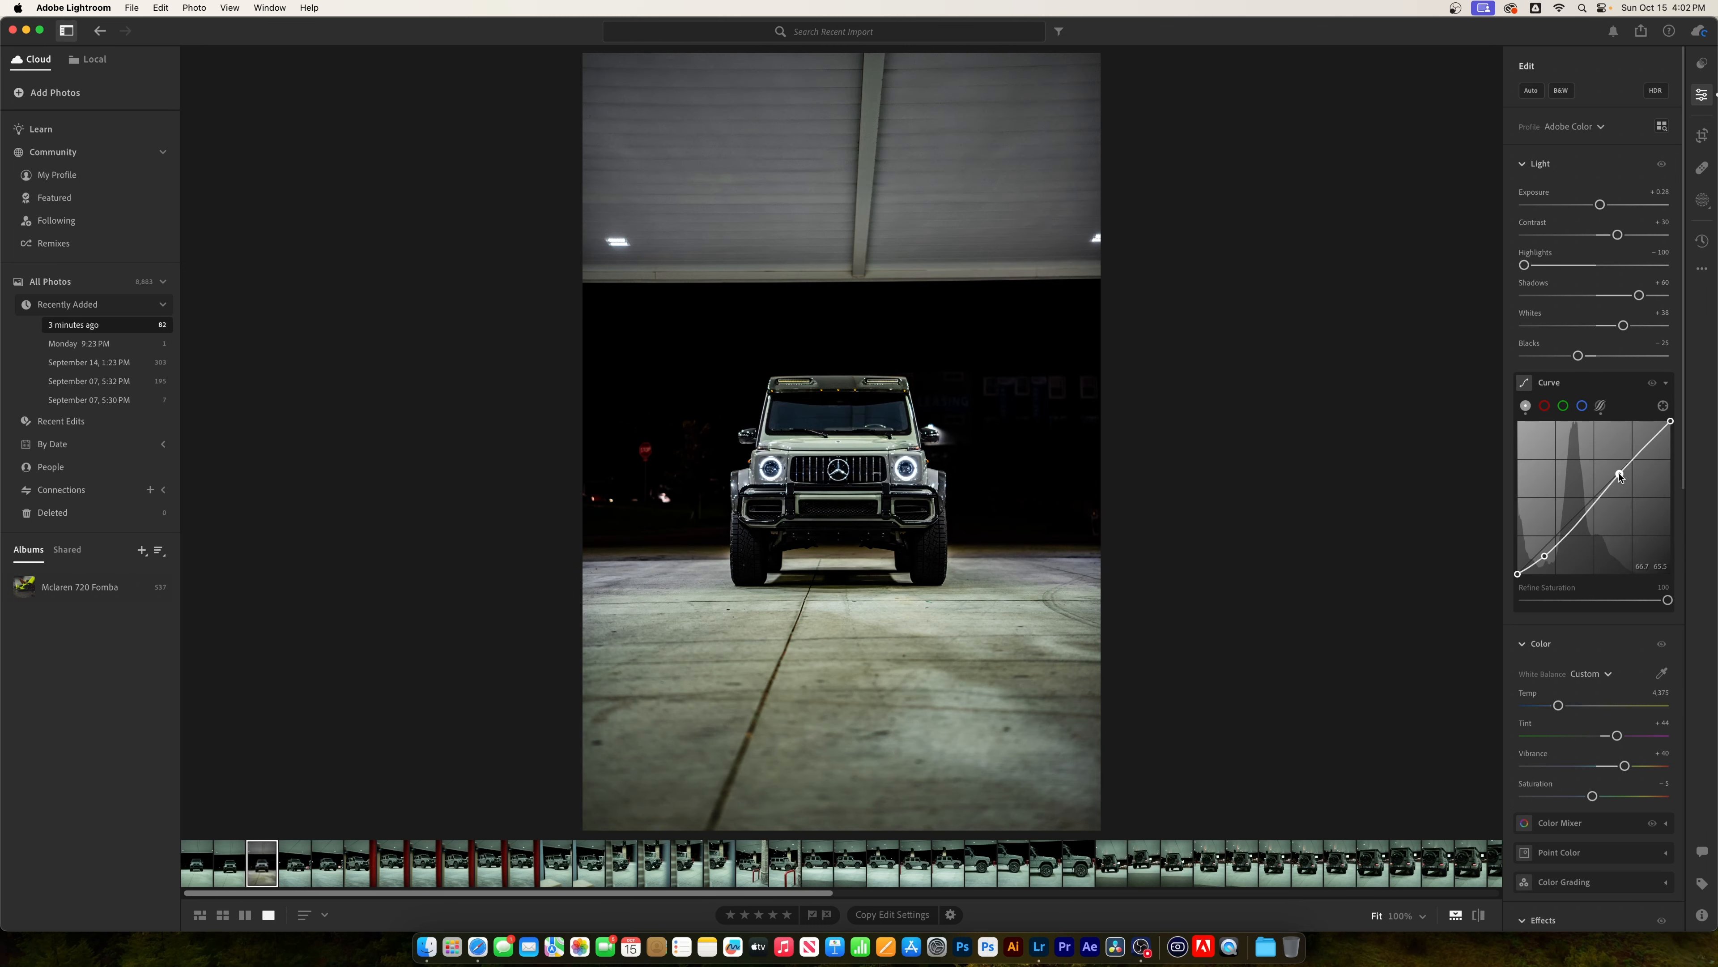
drag(1619, 477, 1616, 472)
- Set the photo's overall saturation to +15
scroll(1603, 576, down, 3)
drag(1591, 639, 1616, 644)
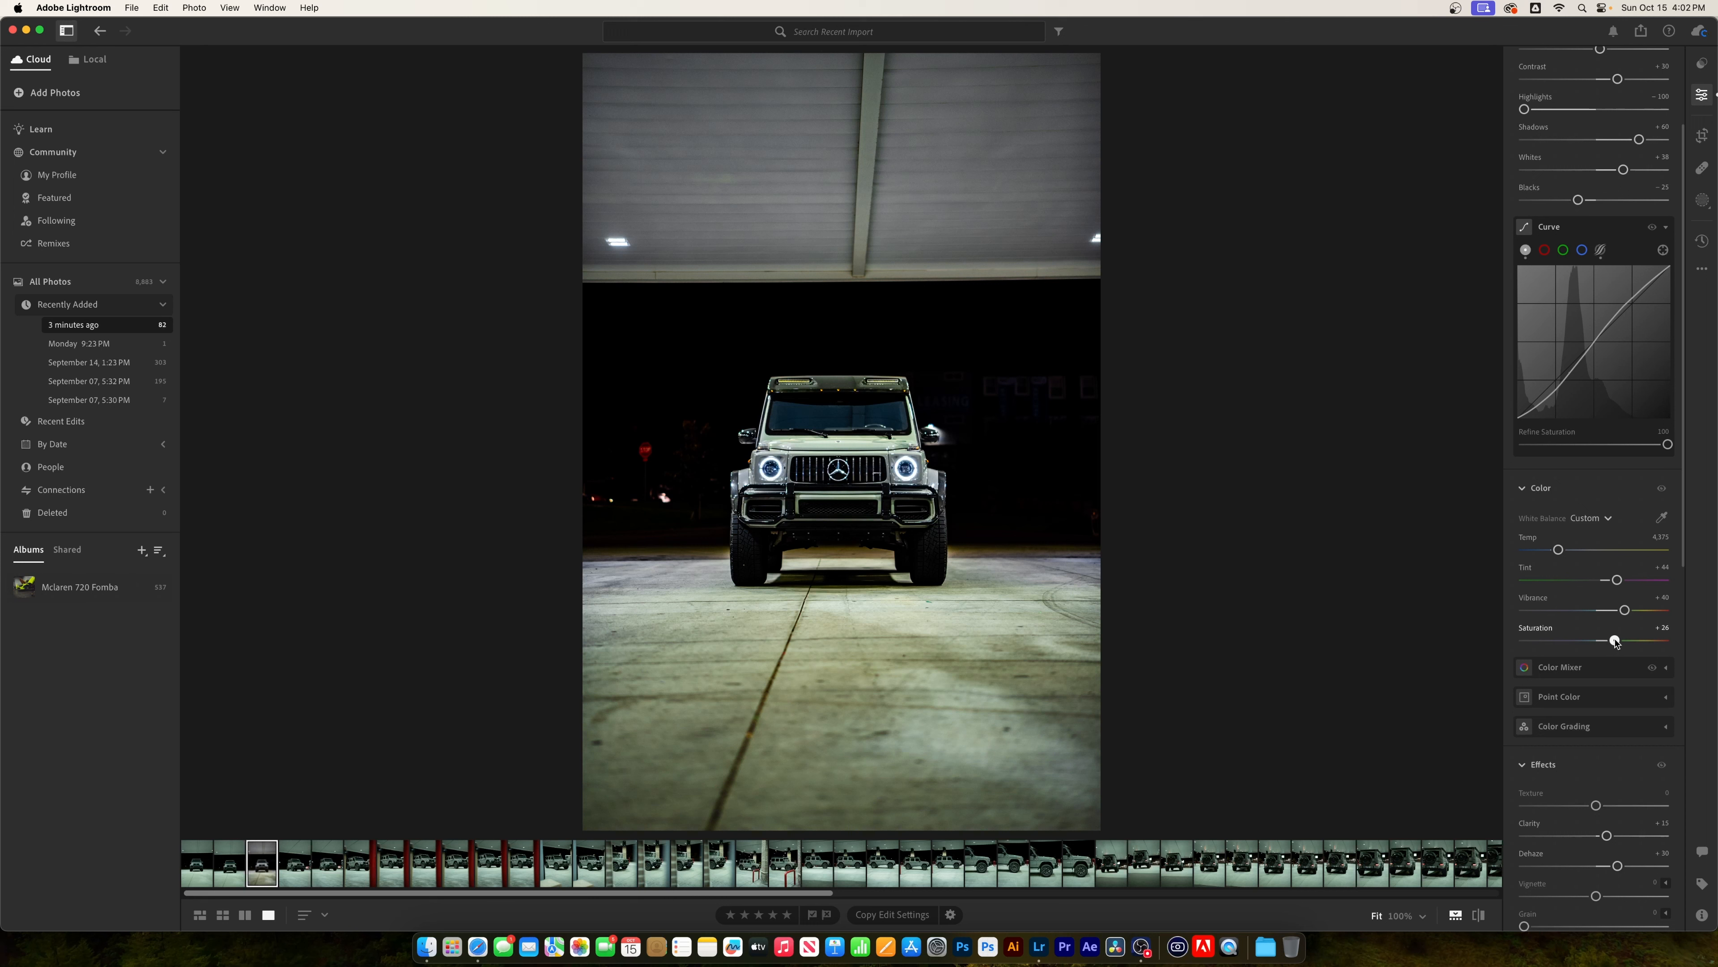
drag(1615, 642, 1608, 643)
- Set texture to +17 and dehaze to +34, and add a very slight dark vignette
scroll(1607, 643, down, 8)
drag(1596, 292, 1609, 292)
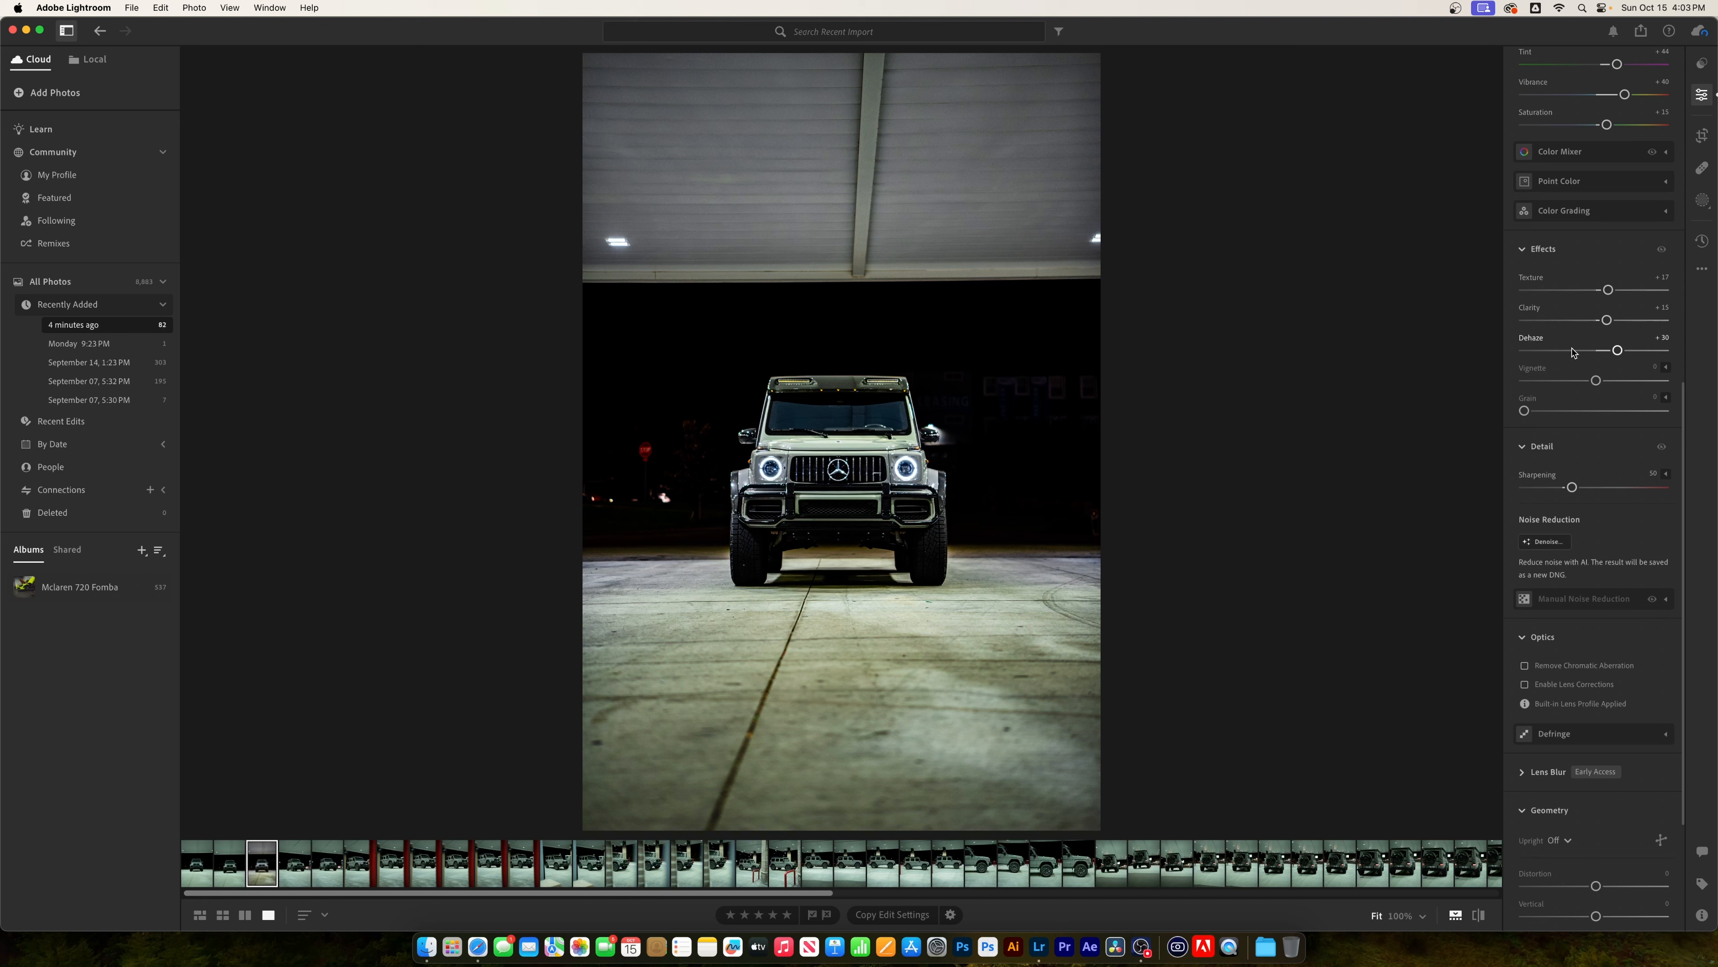
drag(1617, 350, 1625, 349)
mouse_move(1593, 382)
mouse_down()
mouse_move(1614, 381)
mouse_move(1592, 382)
mouse_up()
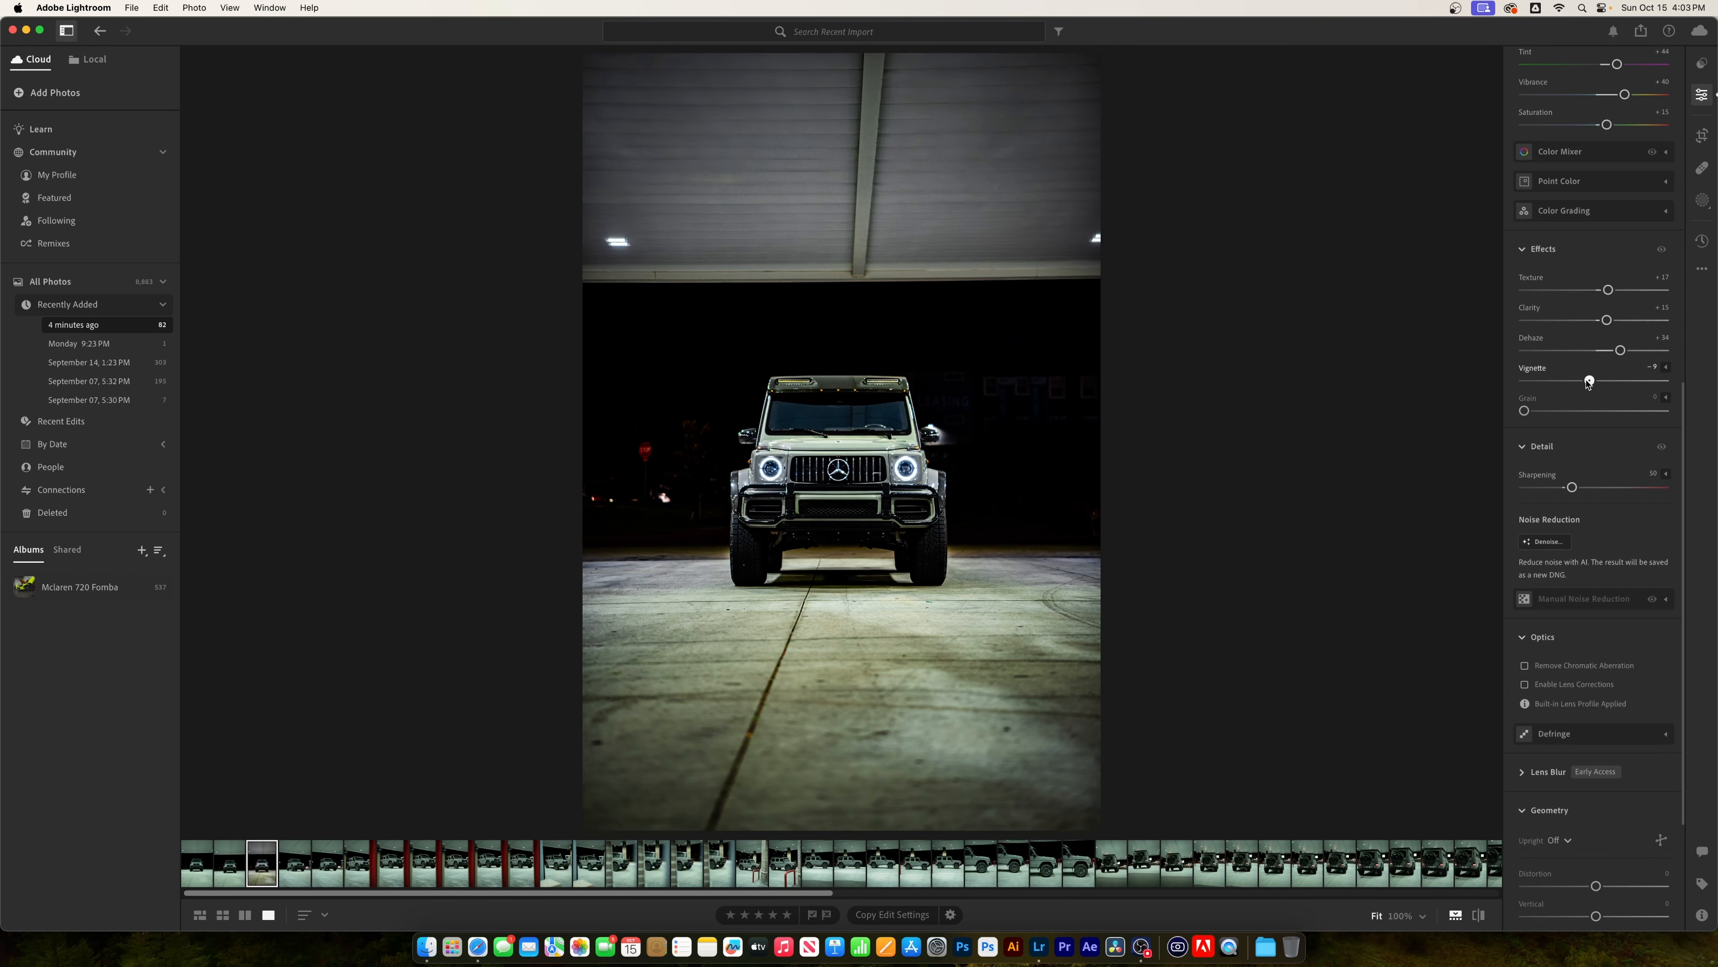
- Try enabling lens corrections for the photo
scroll(1529, 474, down, 5)
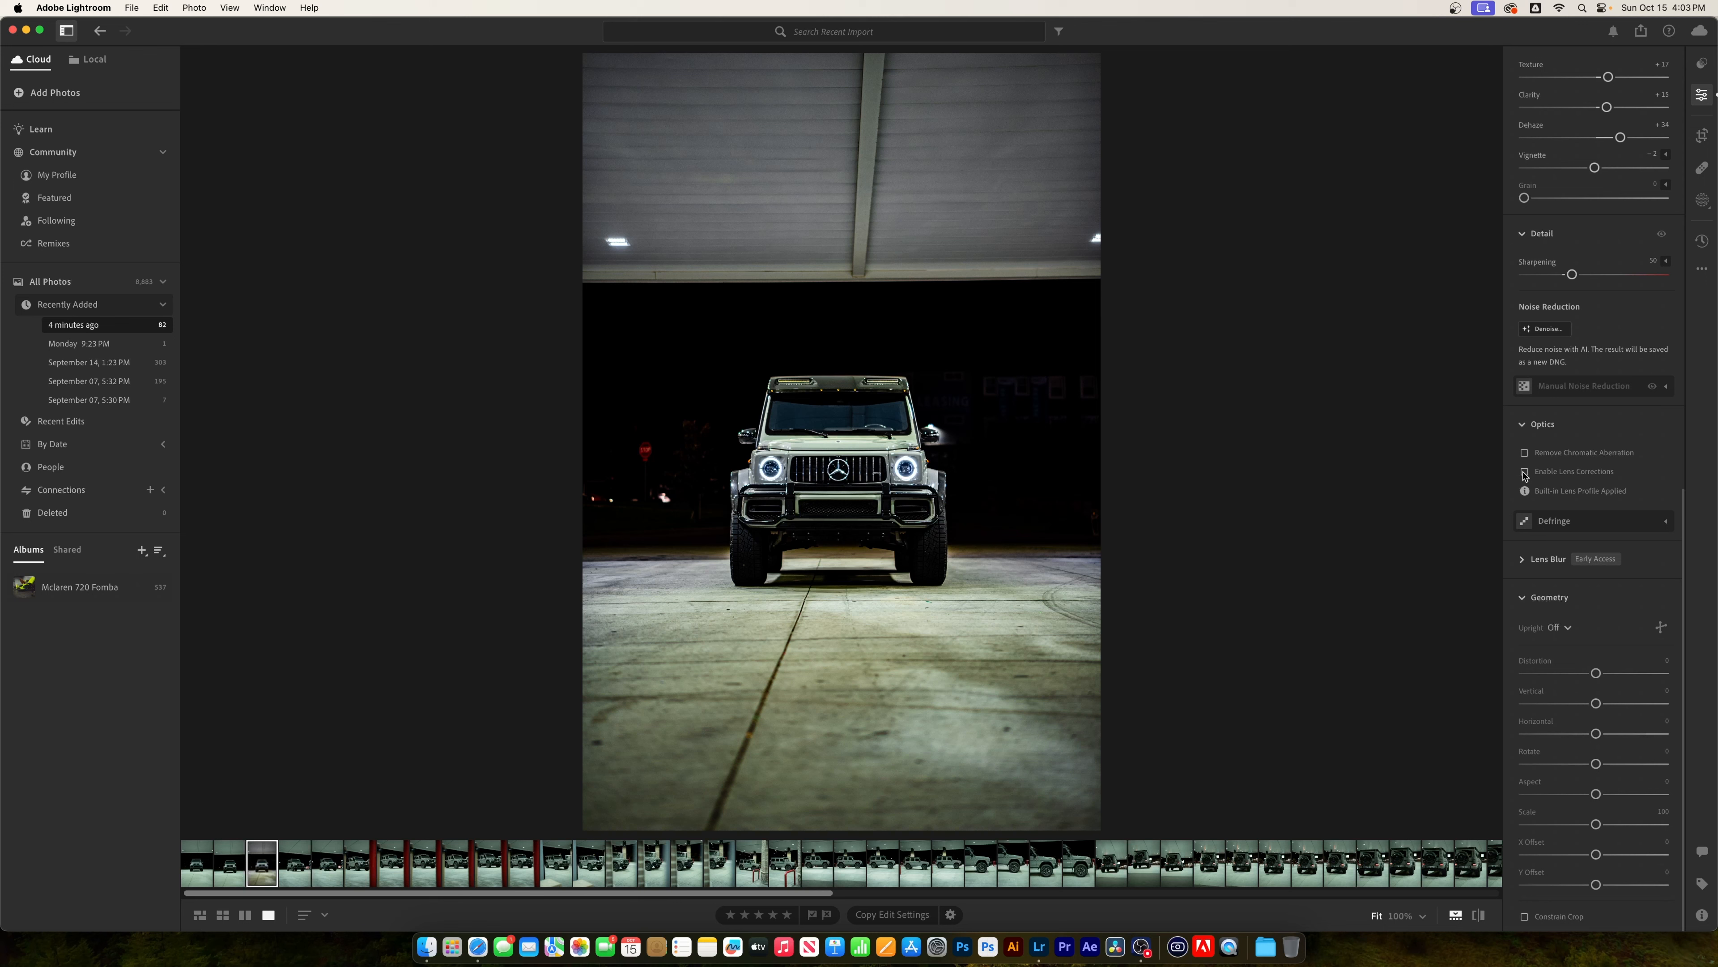
click(1525, 471)
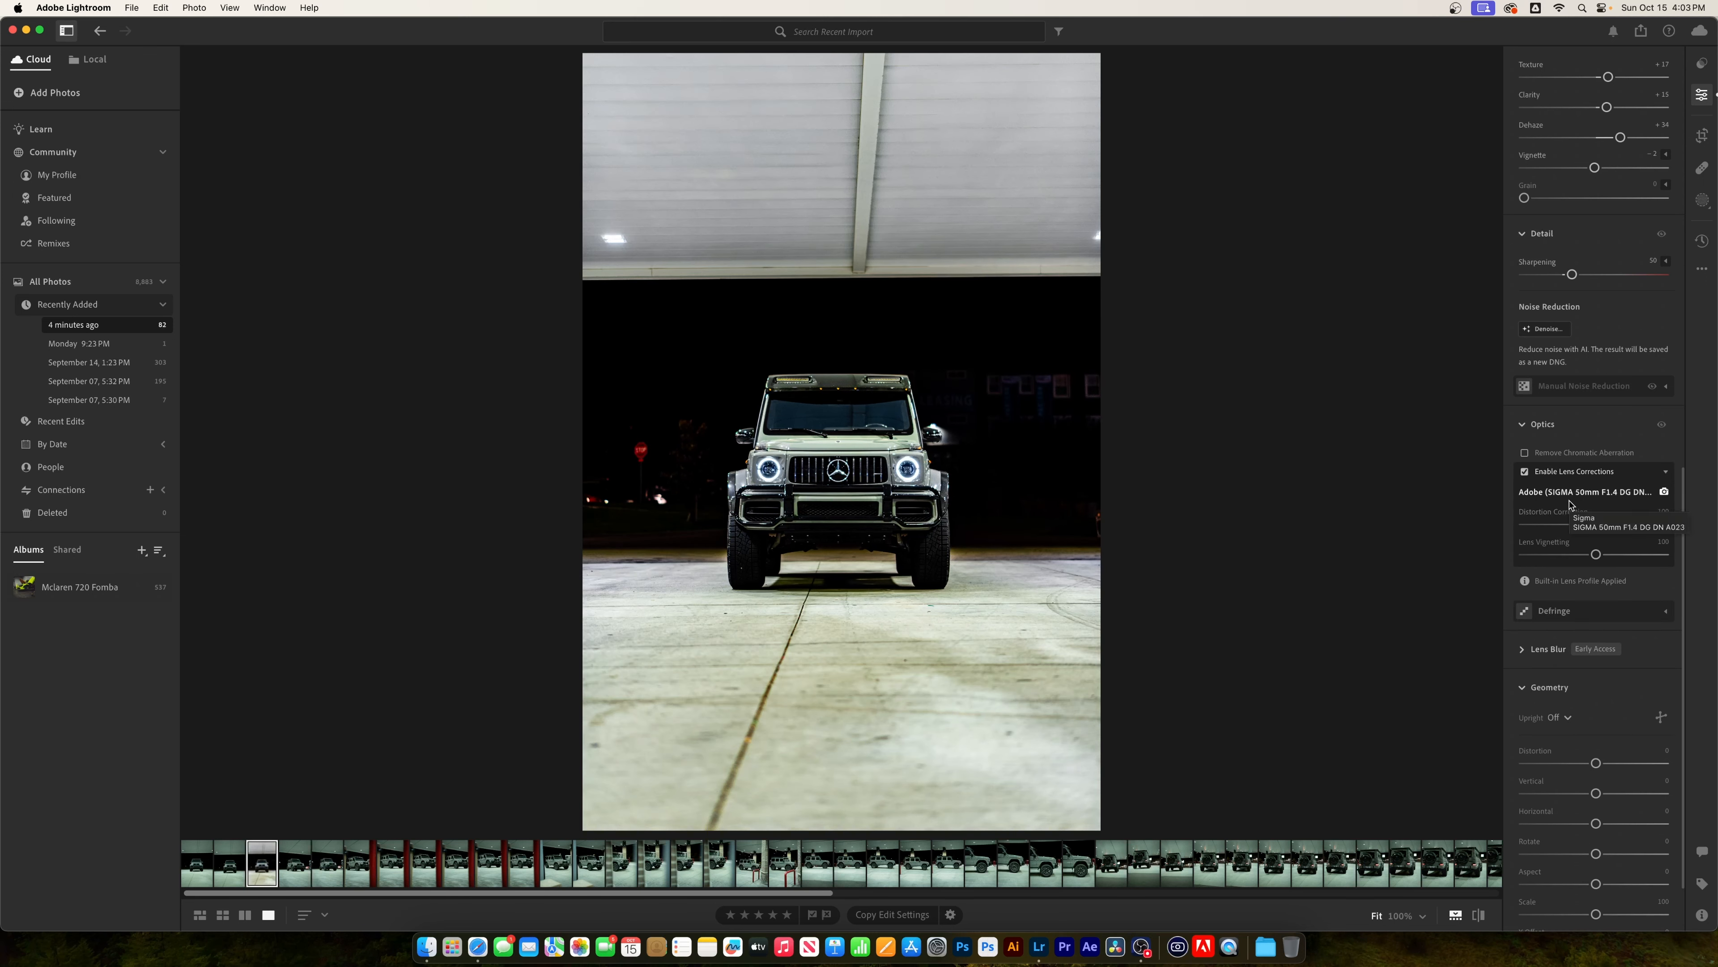
click(1525, 472)
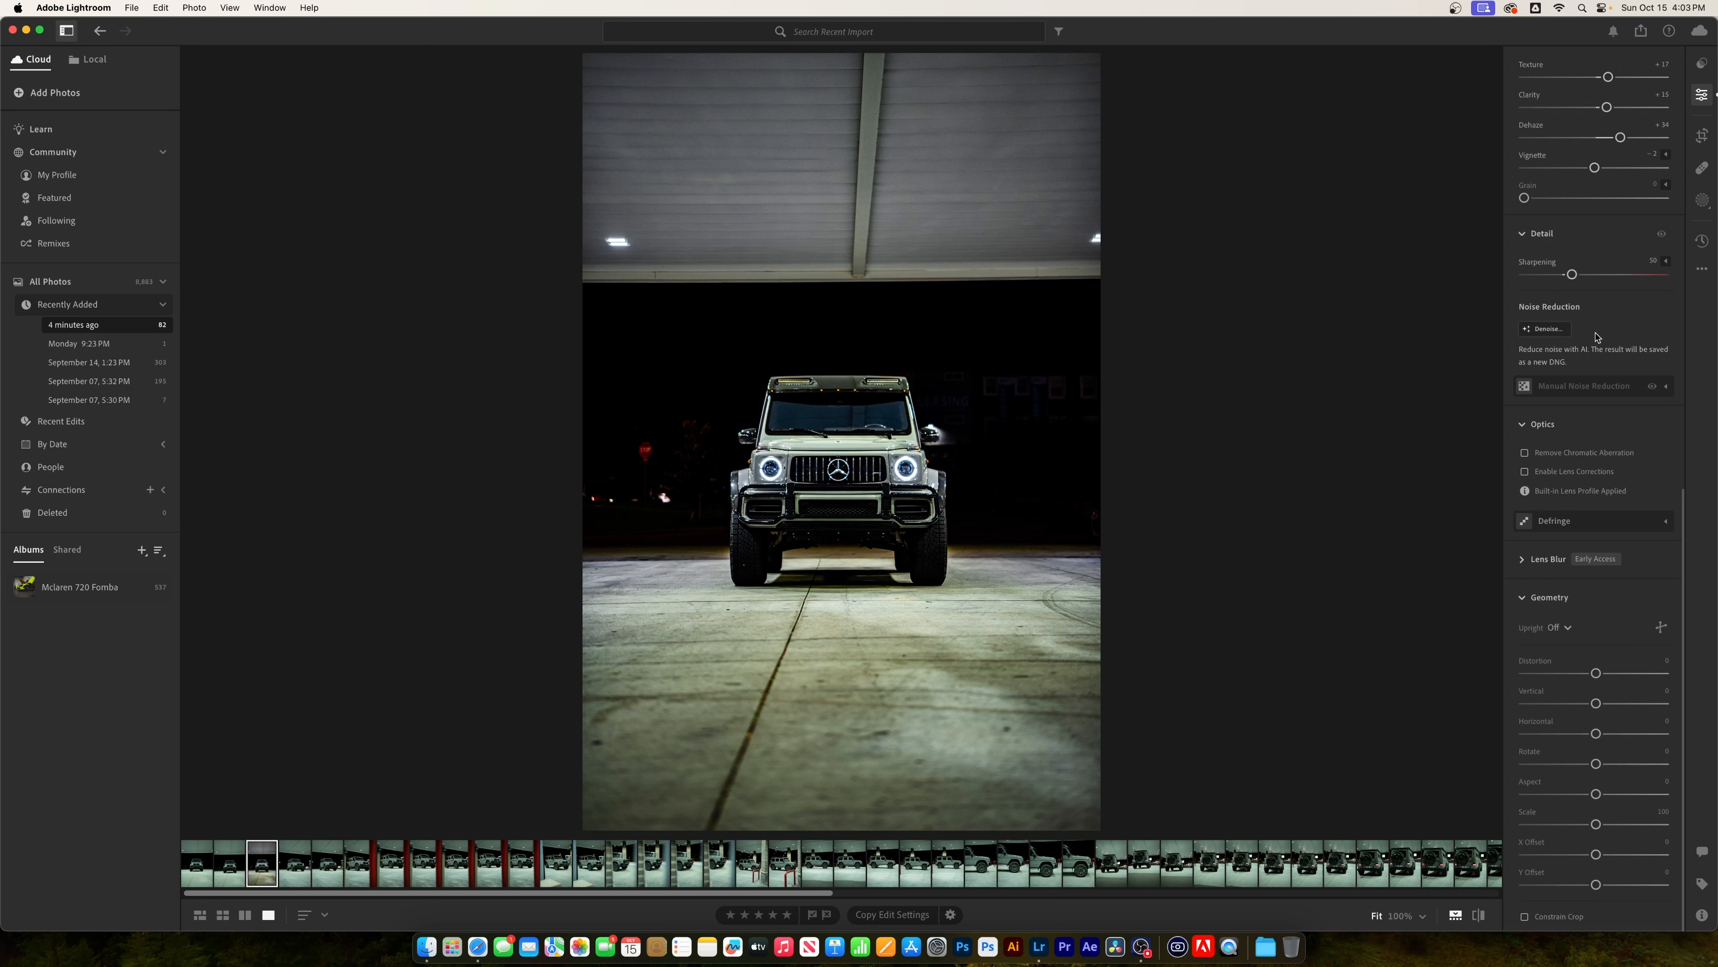
- Straighten the photo by +0.06, trim its sides slightly and shift the crop so the vehicle is centred
click(1702, 134)
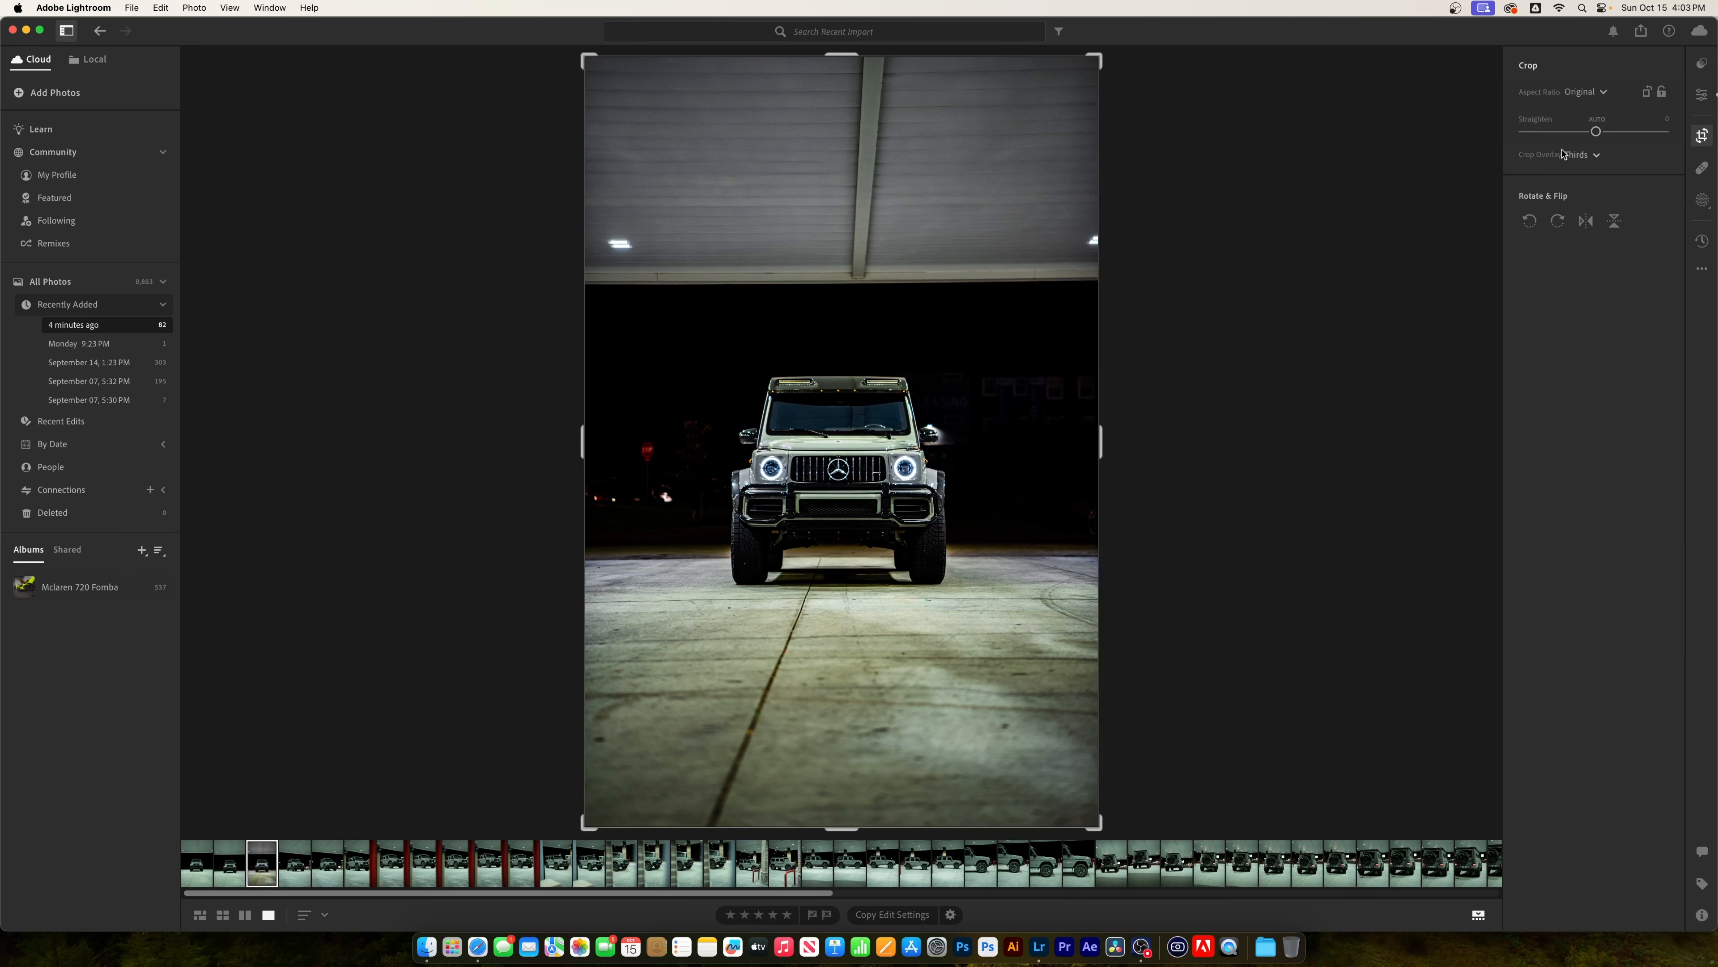
drag(1597, 132, 1597, 133)
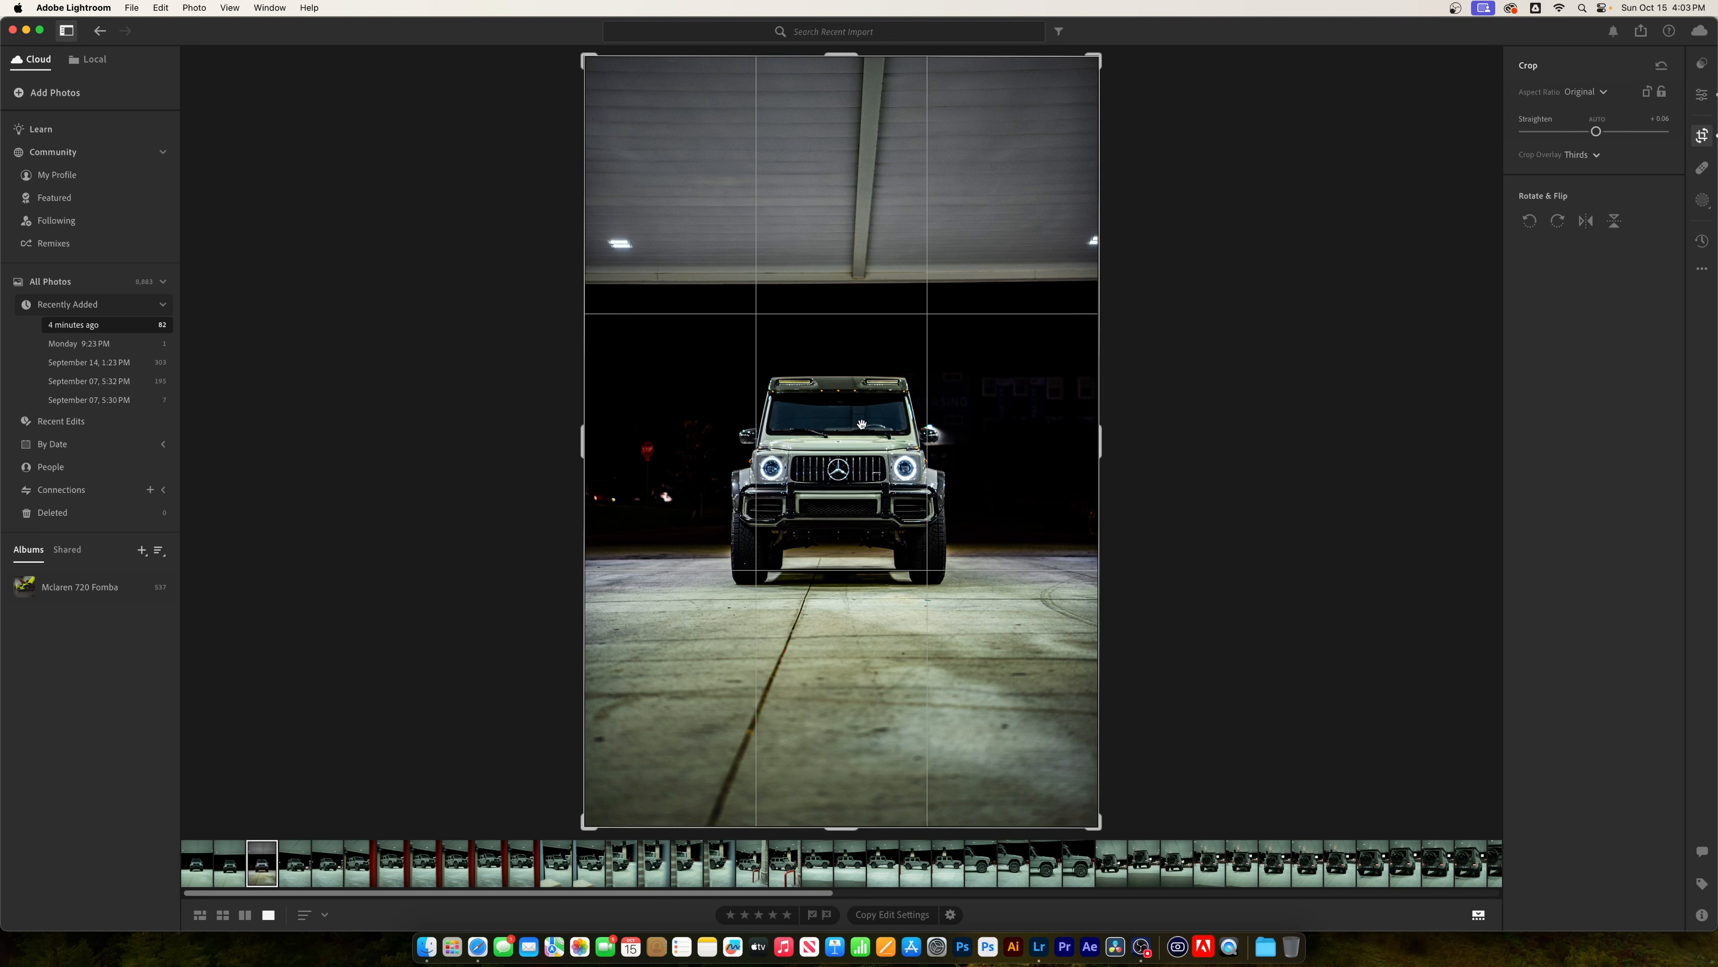
drag(1099, 441, 1096, 432)
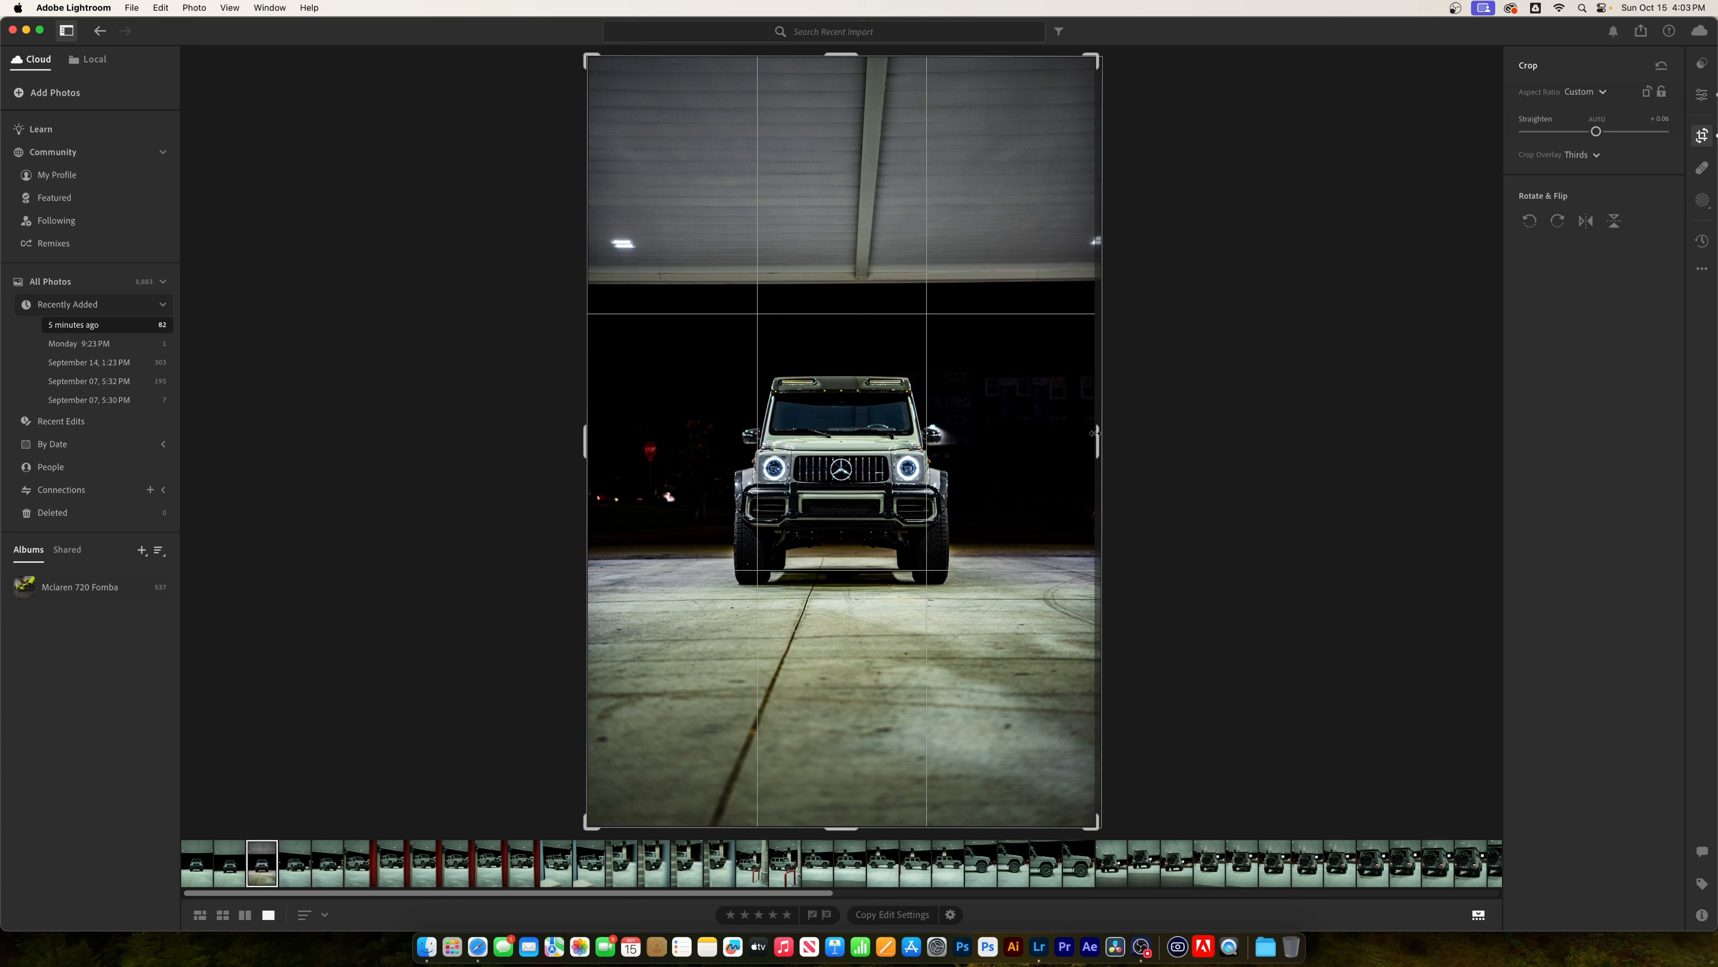
drag(1096, 433, 1095, 433)
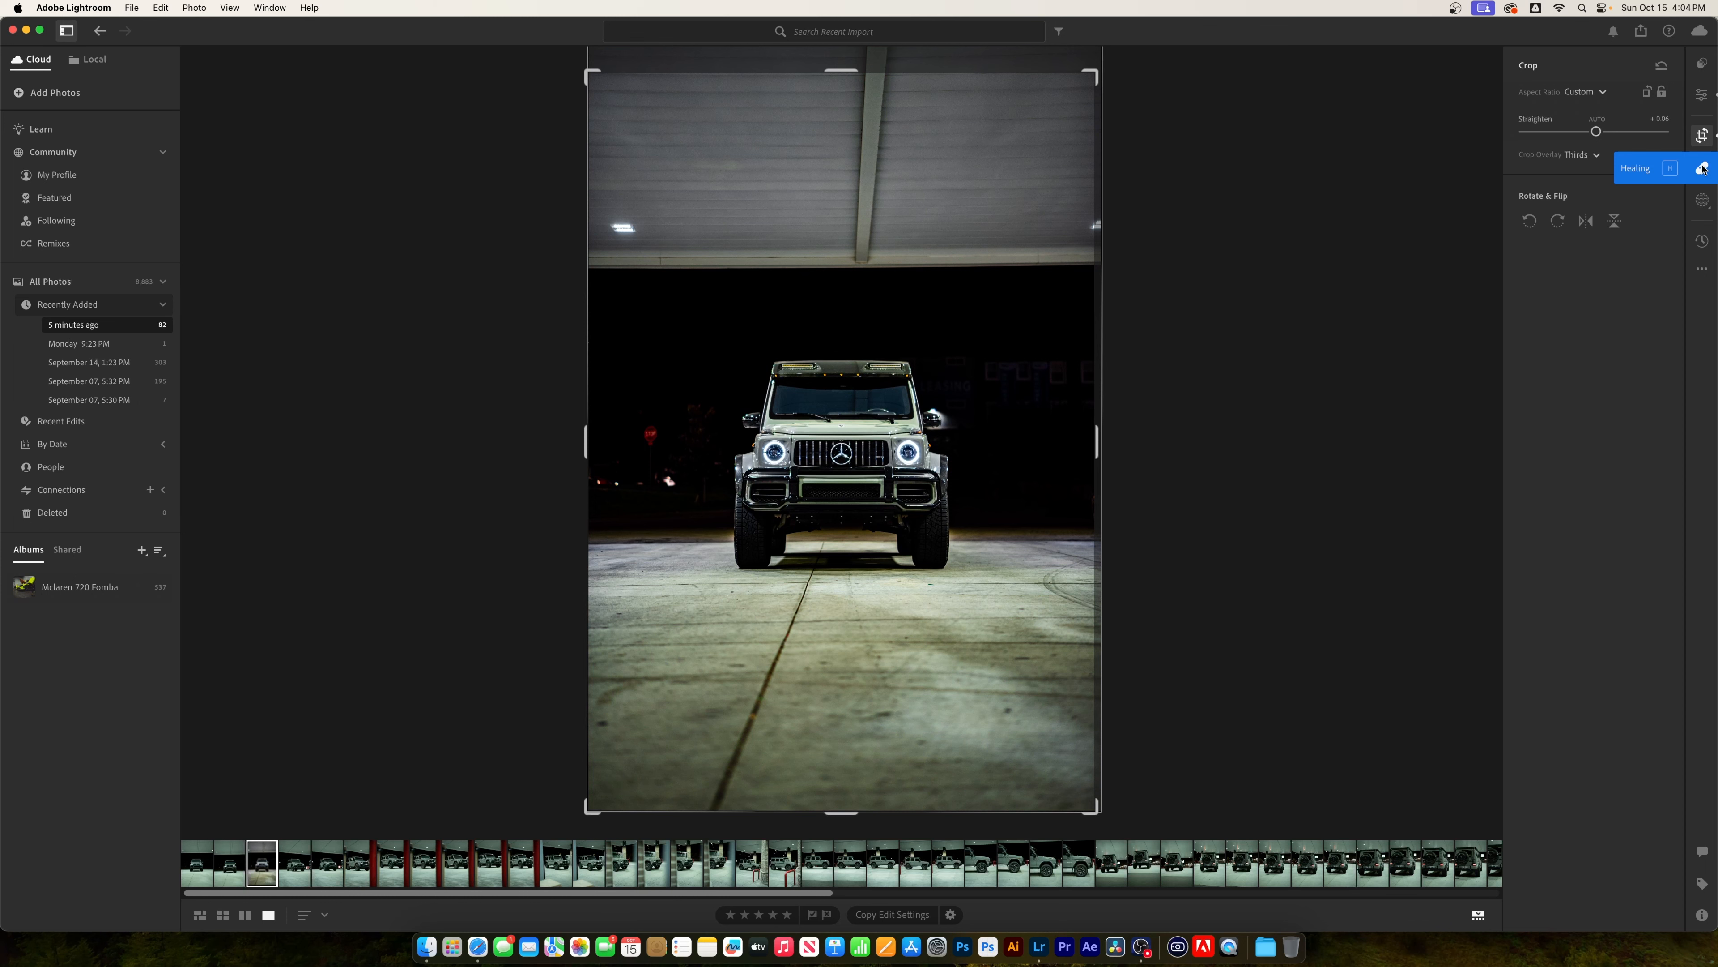
- Create a subject mask that selects the vehicle
click(1703, 168)
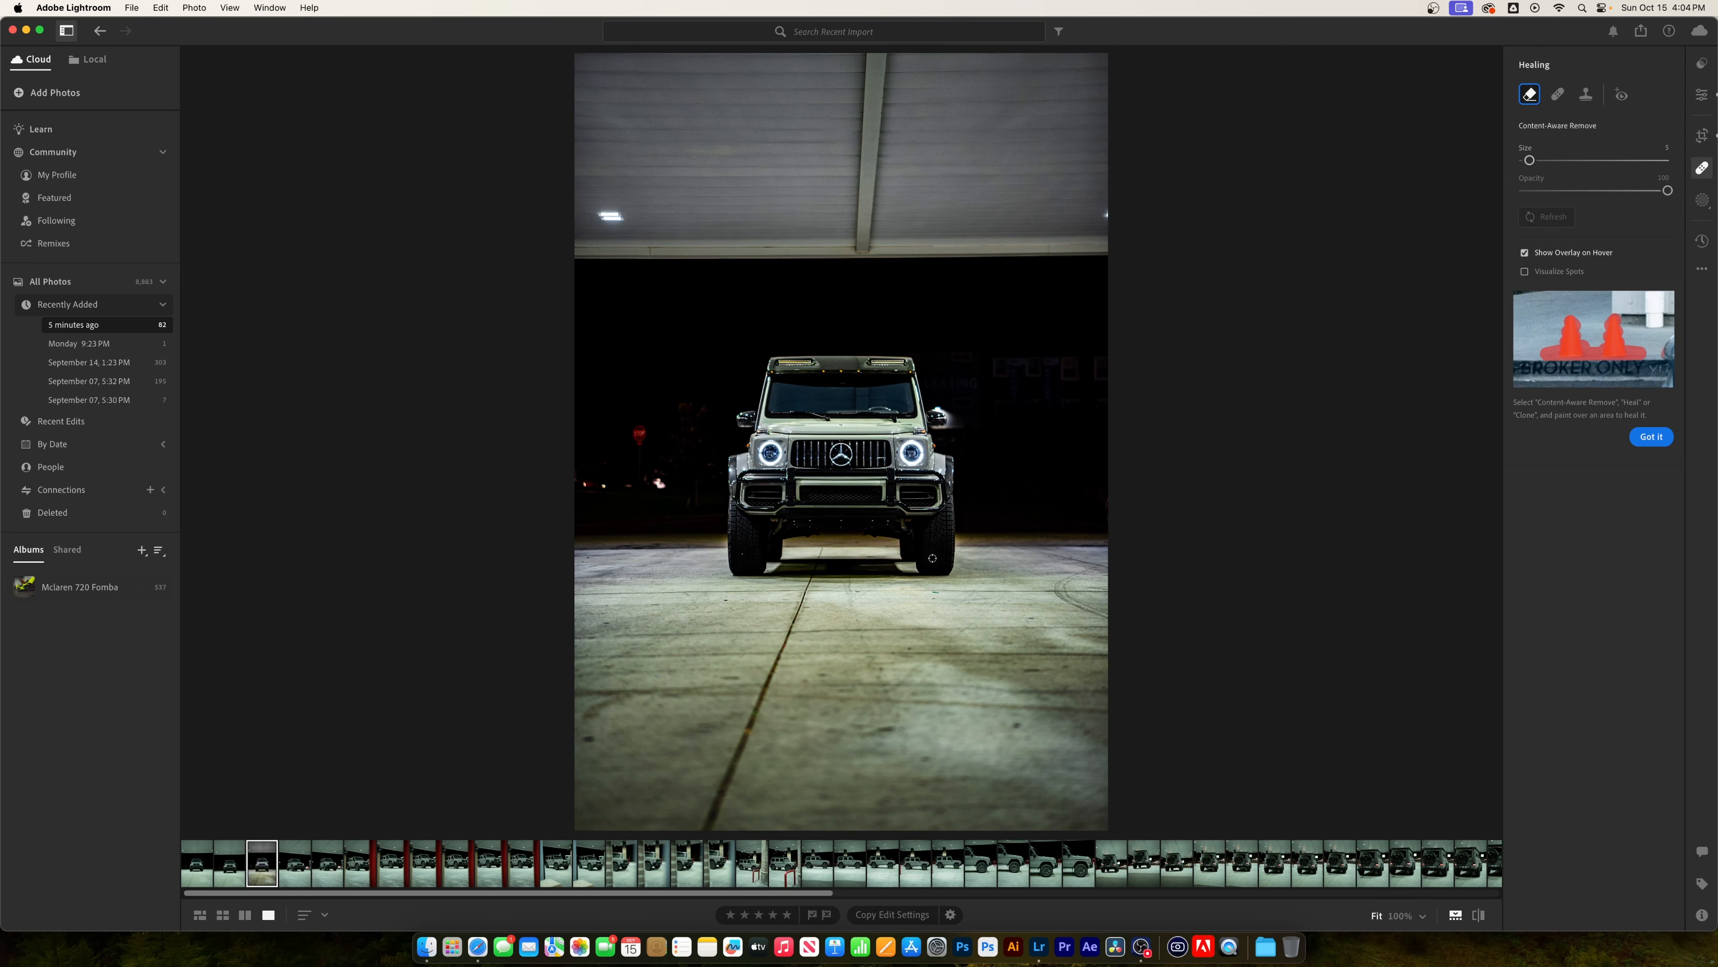
click(1703, 201)
click(1549, 95)
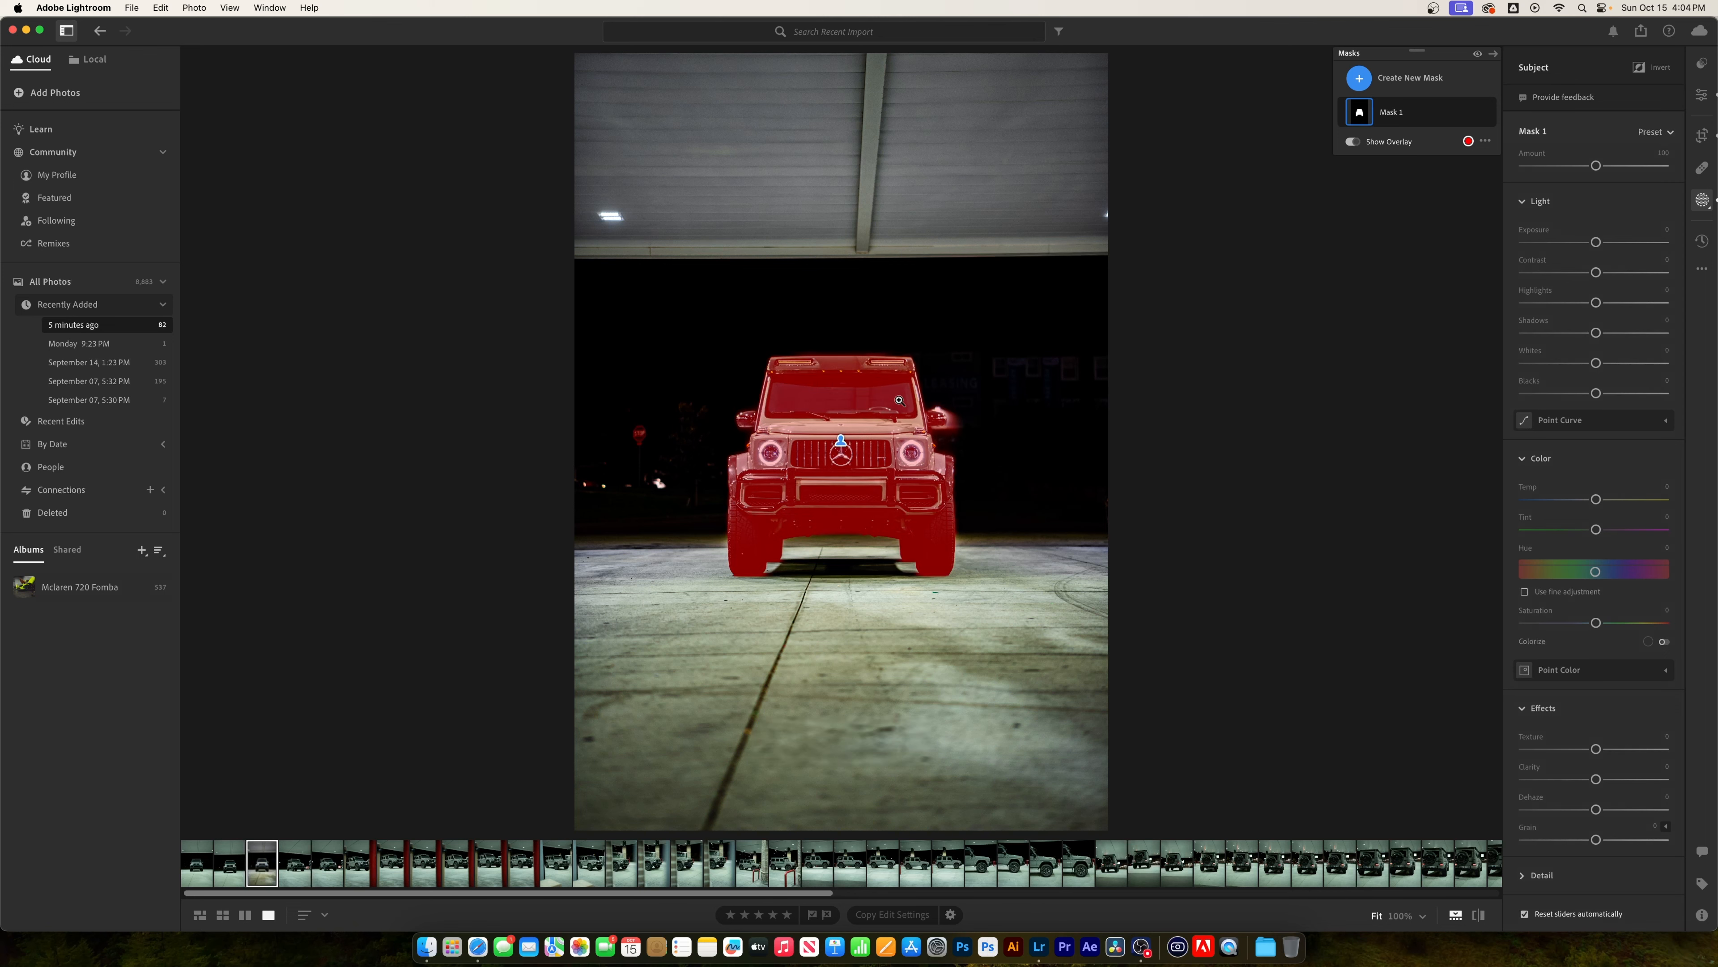
- Subtract the light glow beside the side mirror from the vehicle mask with a brush
click(857, 412)
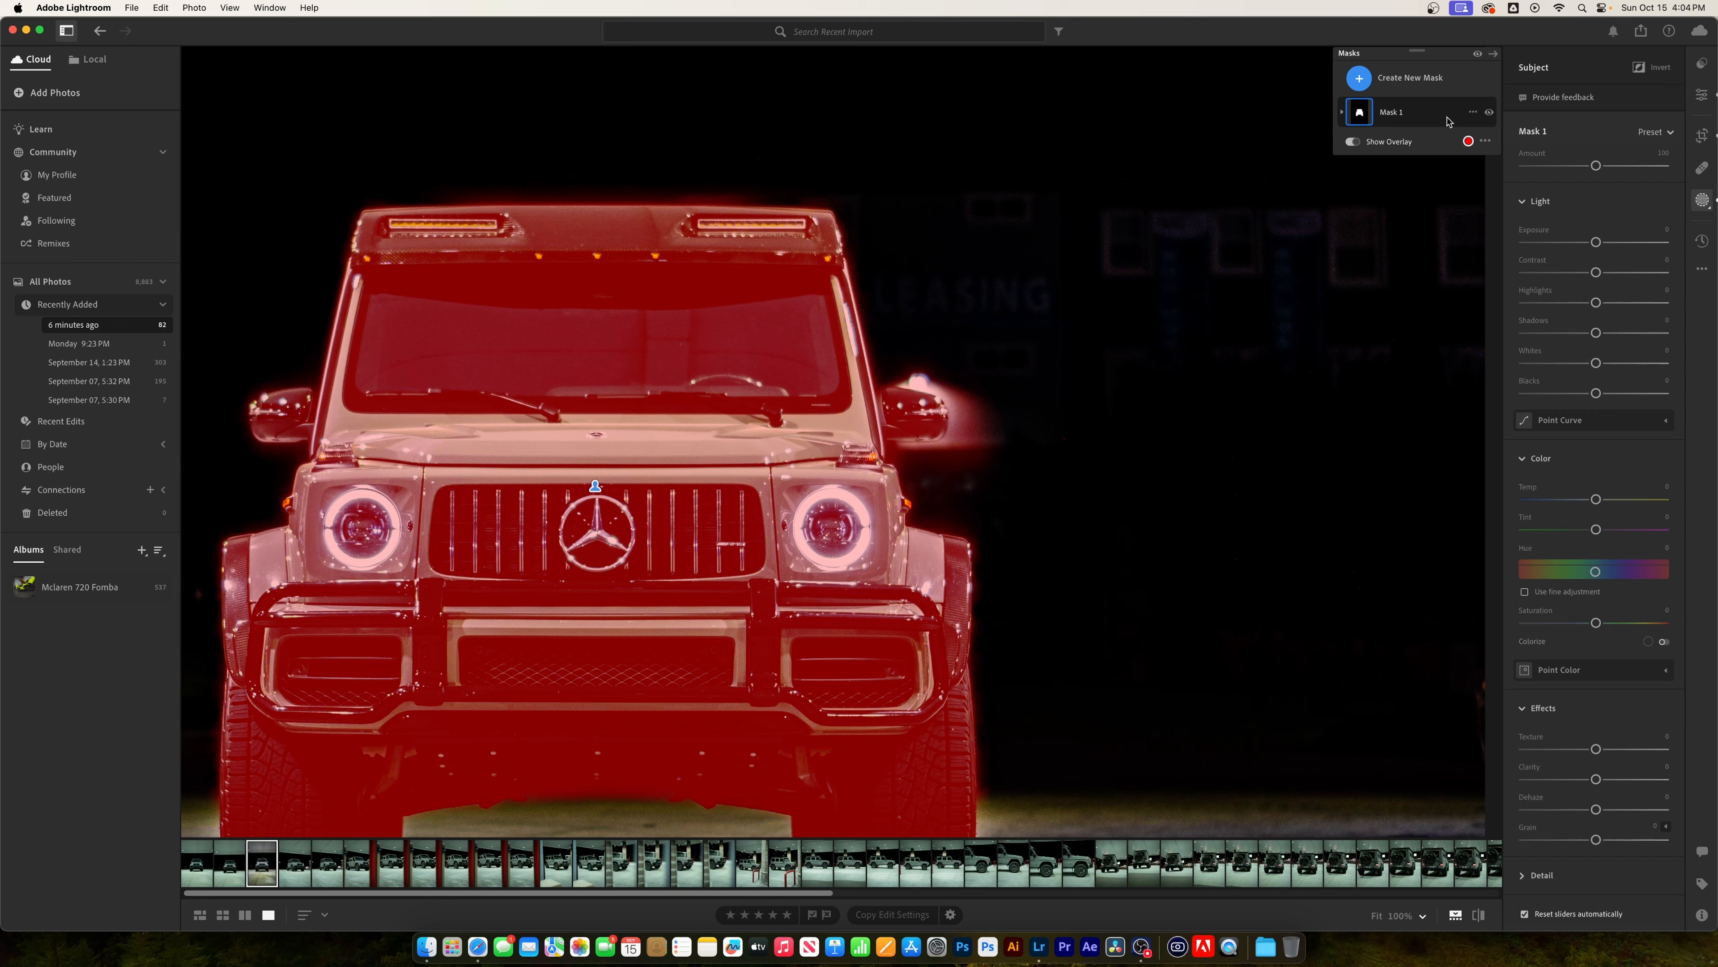
click(1342, 113)
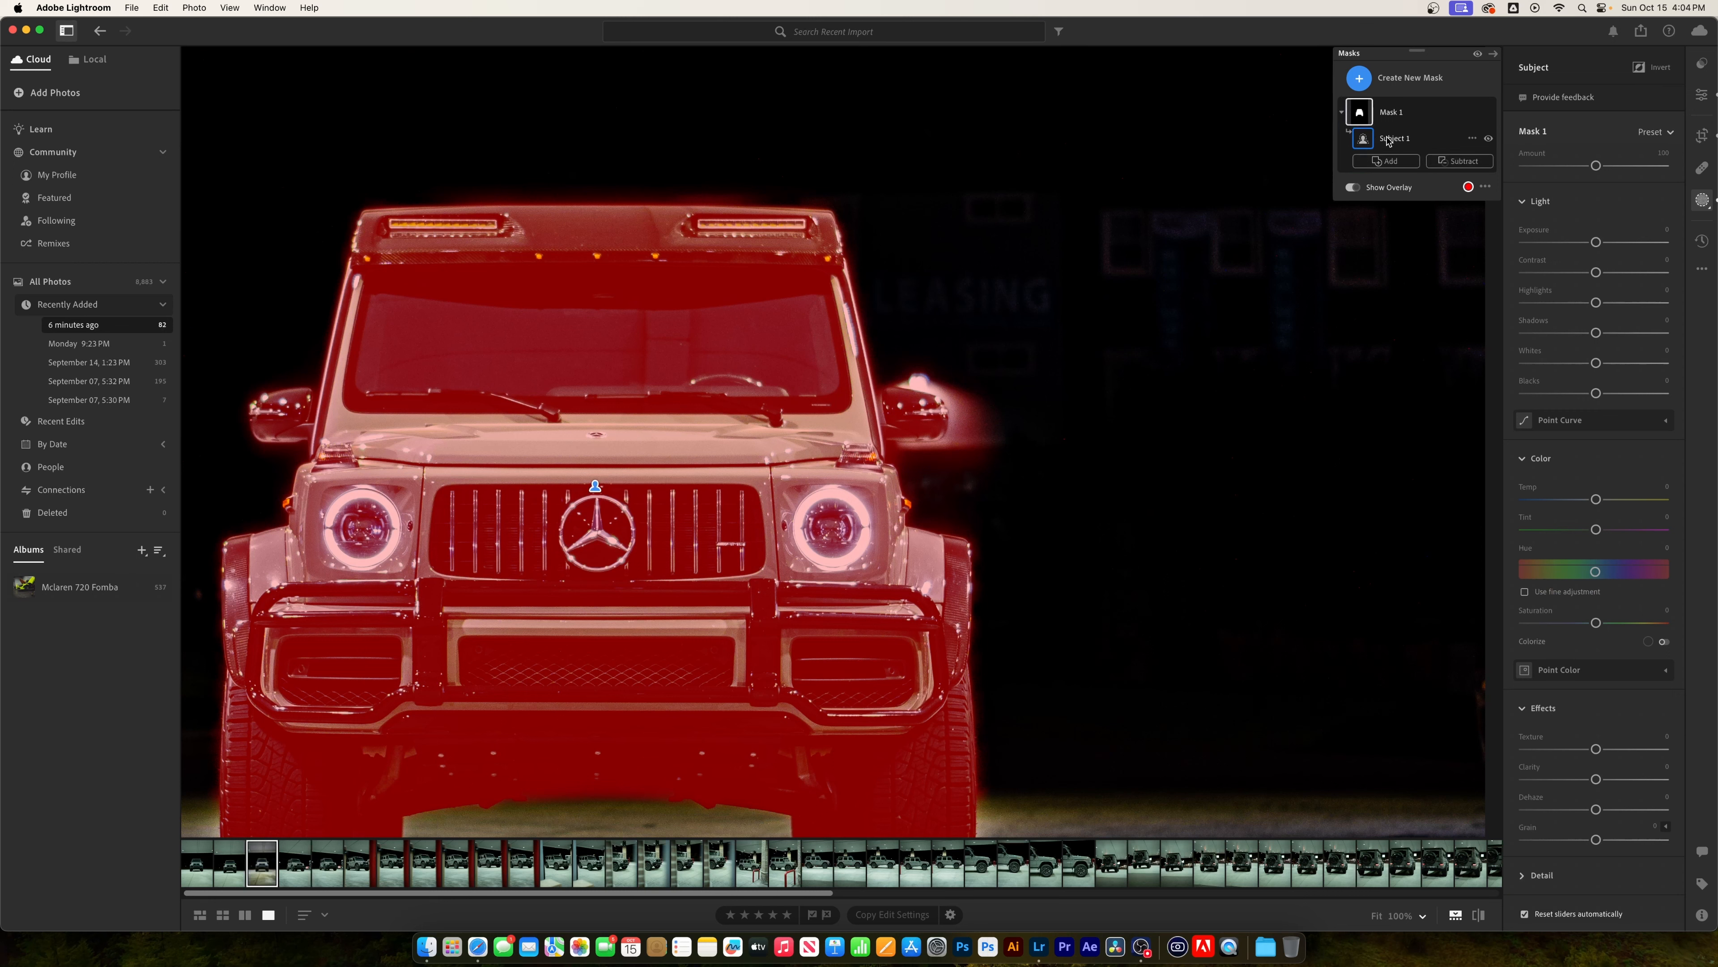
click(1459, 162)
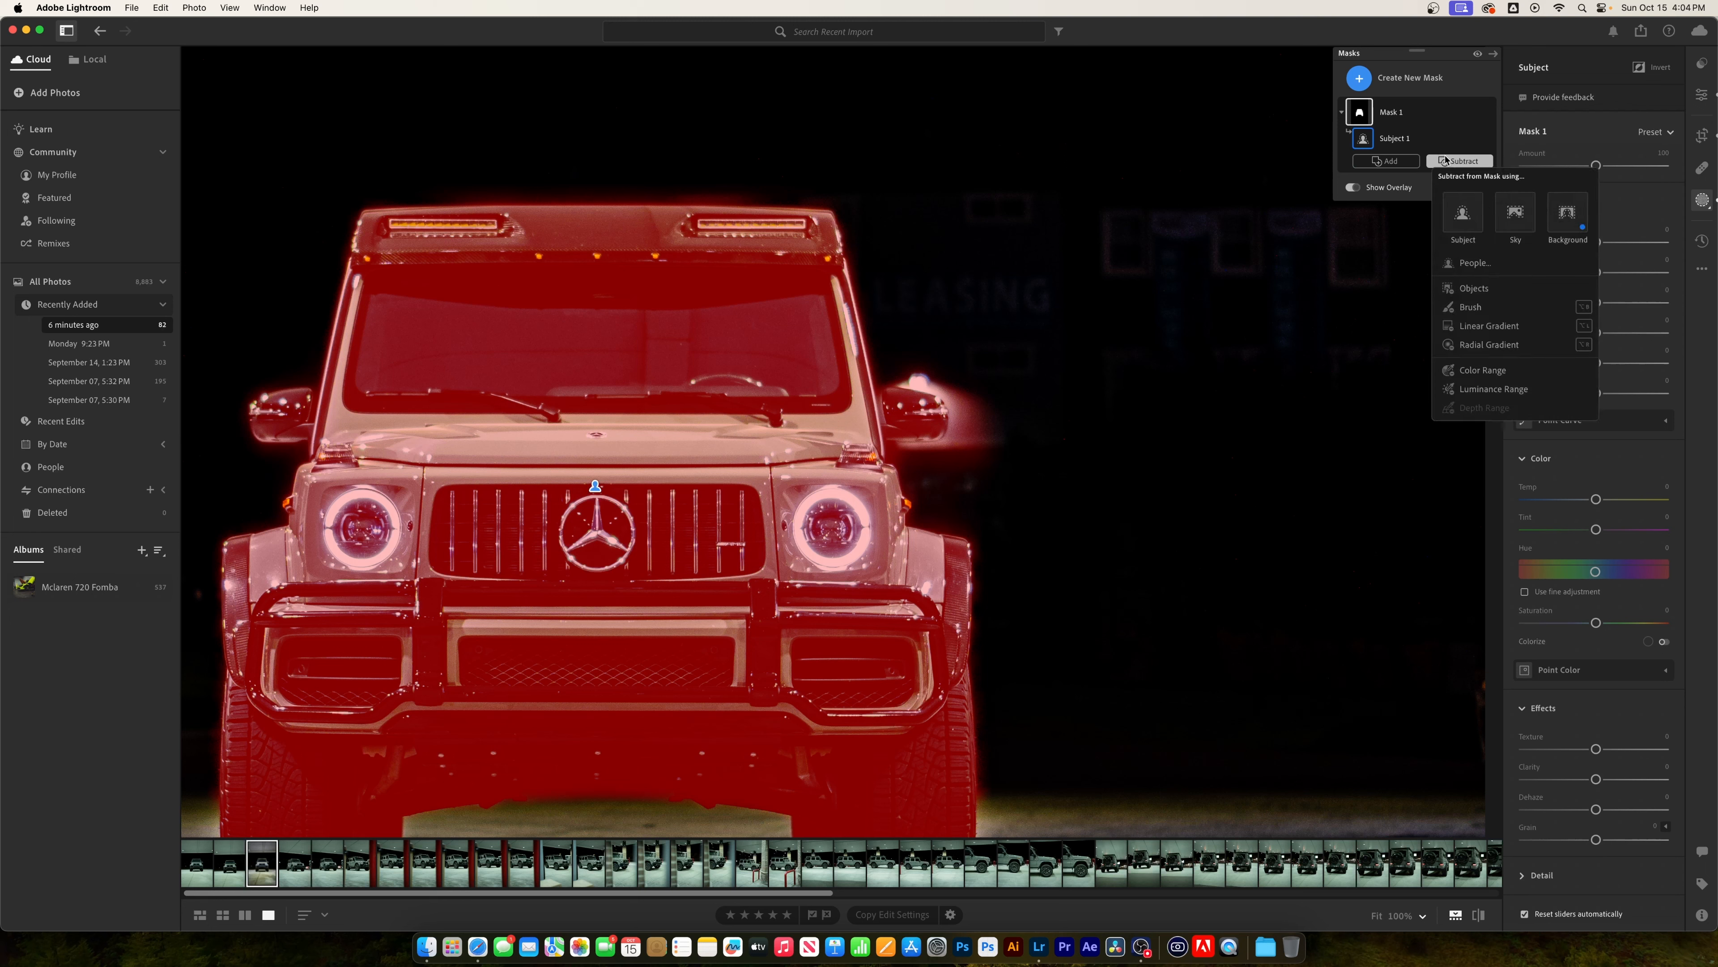
click(1475, 307)
mouse_move(938, 378)
mouse_down()
mouse_move(975, 426)
mouse_move(964, 412)
mouse_move(899, 456)
mouse_up()
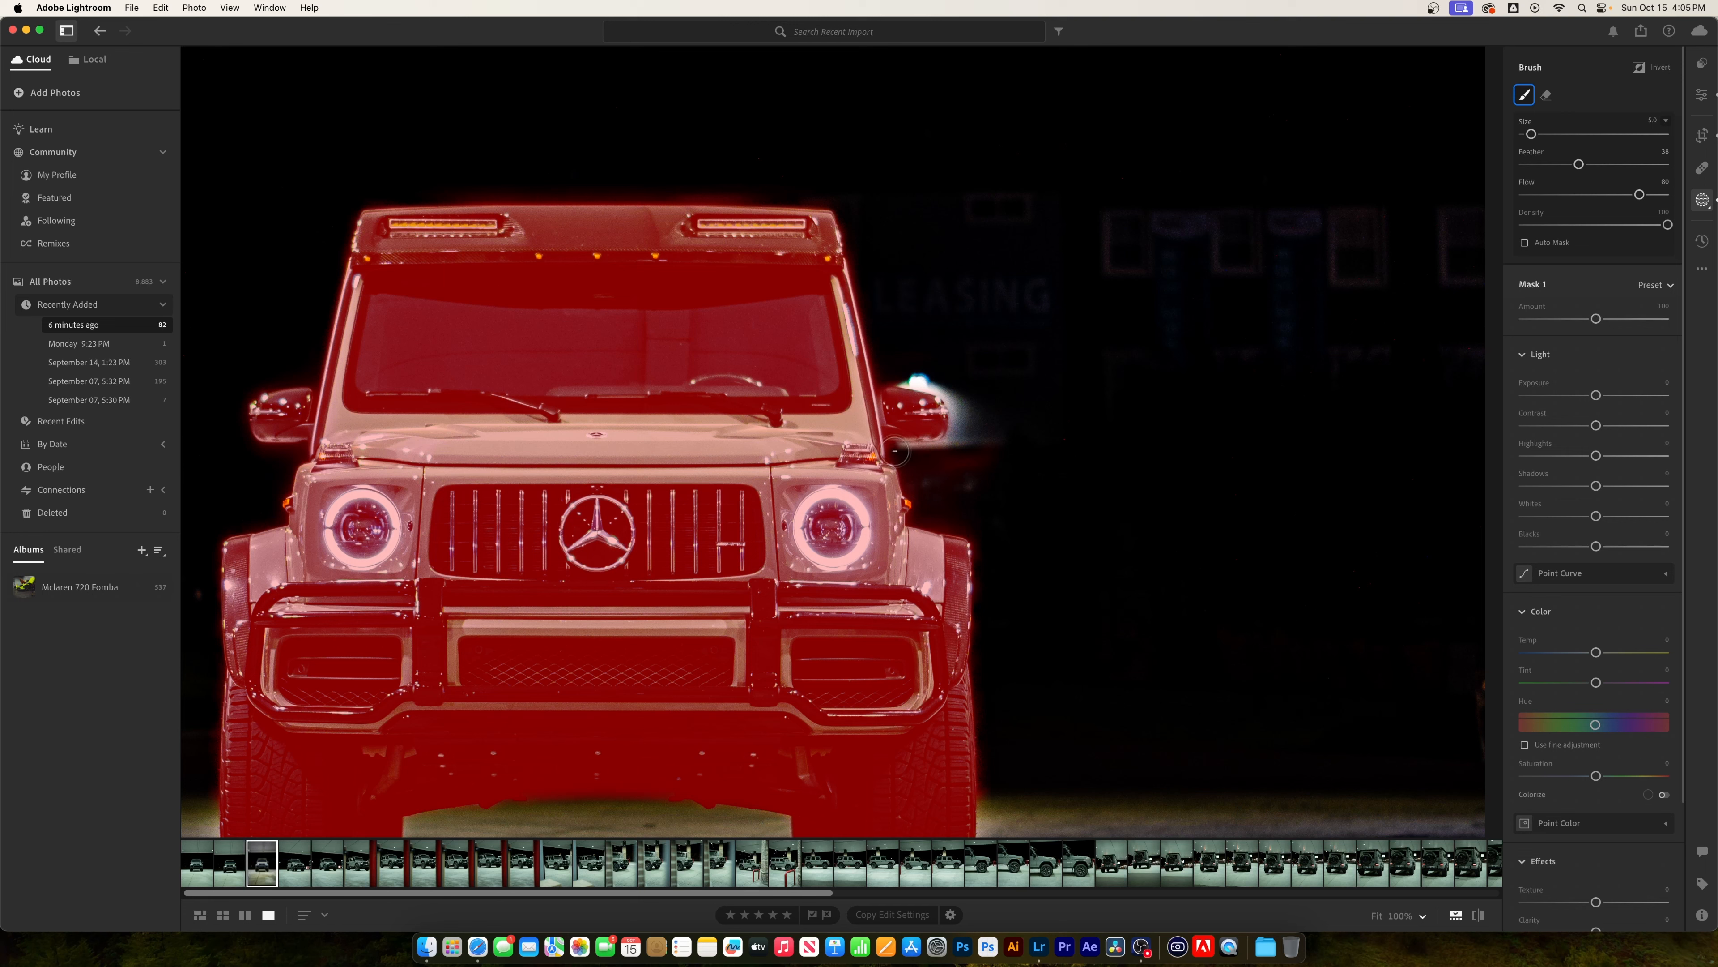
key(z)
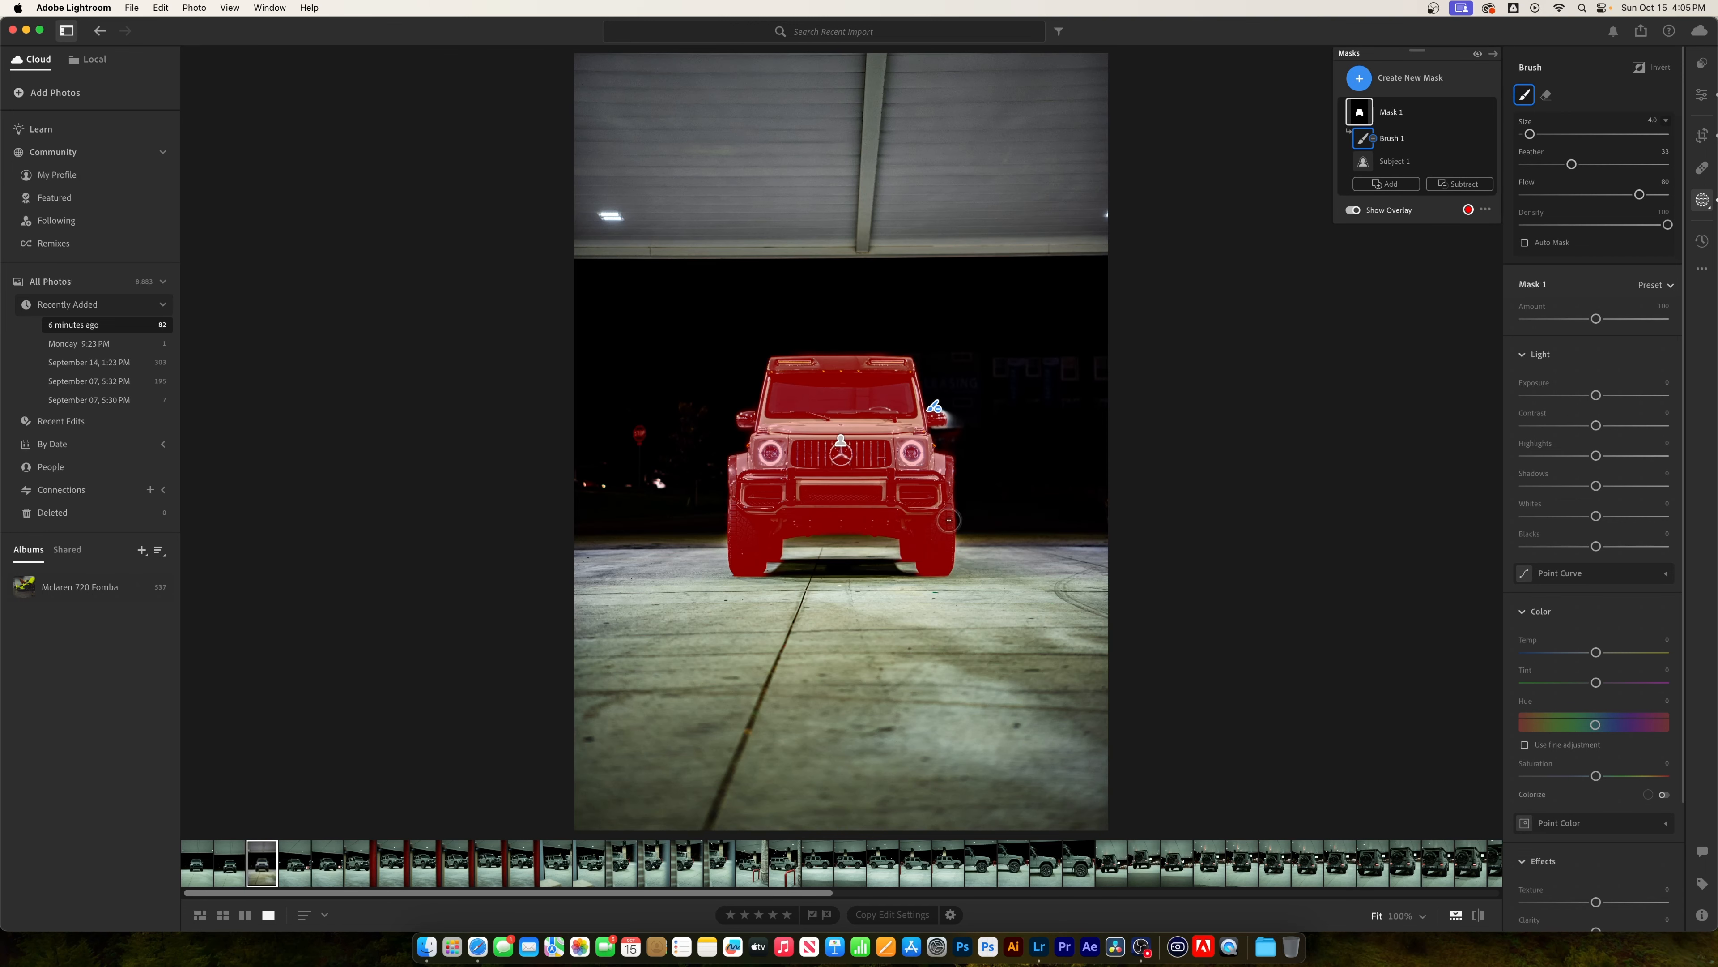
- Set the vehicle mask's exposure to +0.44, contrast to +23, shadows to -9, whites to +12 and blacks to -10
drag(1597, 396, 1604, 396)
drag(1595, 486, 1591, 486)
drag(1596, 547, 1604, 515)
drag(1596, 425, 1613, 425)
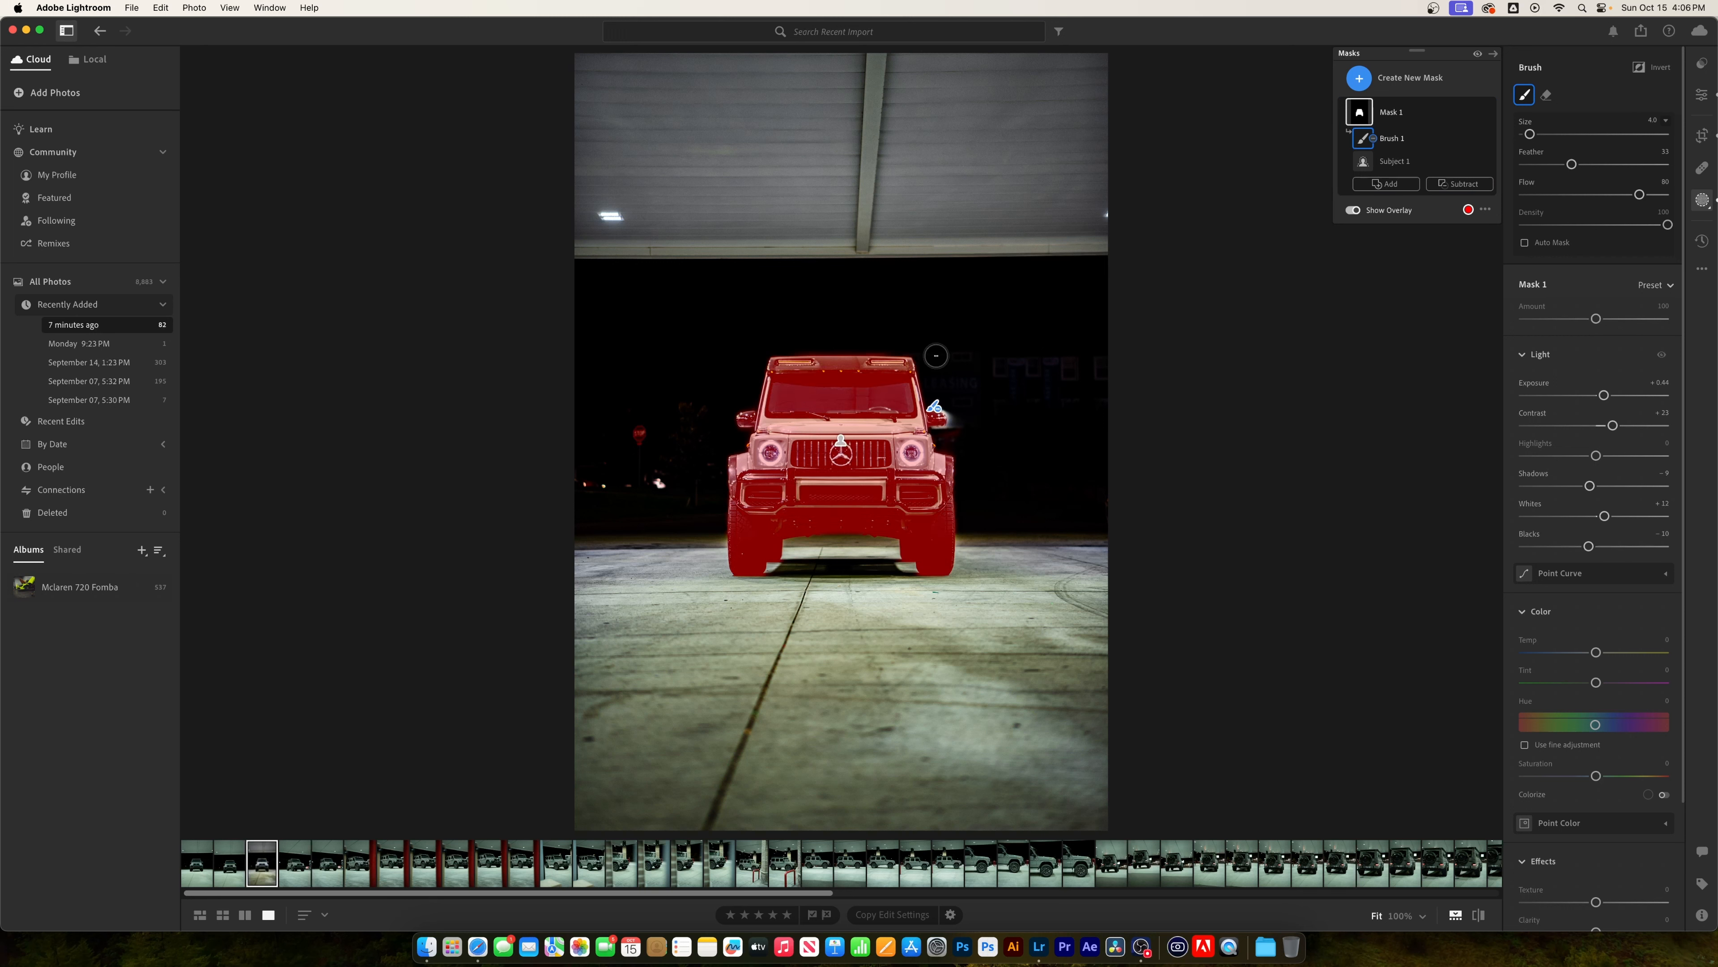
- Add a linear gradient mask fading down over the ceiling and set its exposure to -0.48
click(1367, 79)
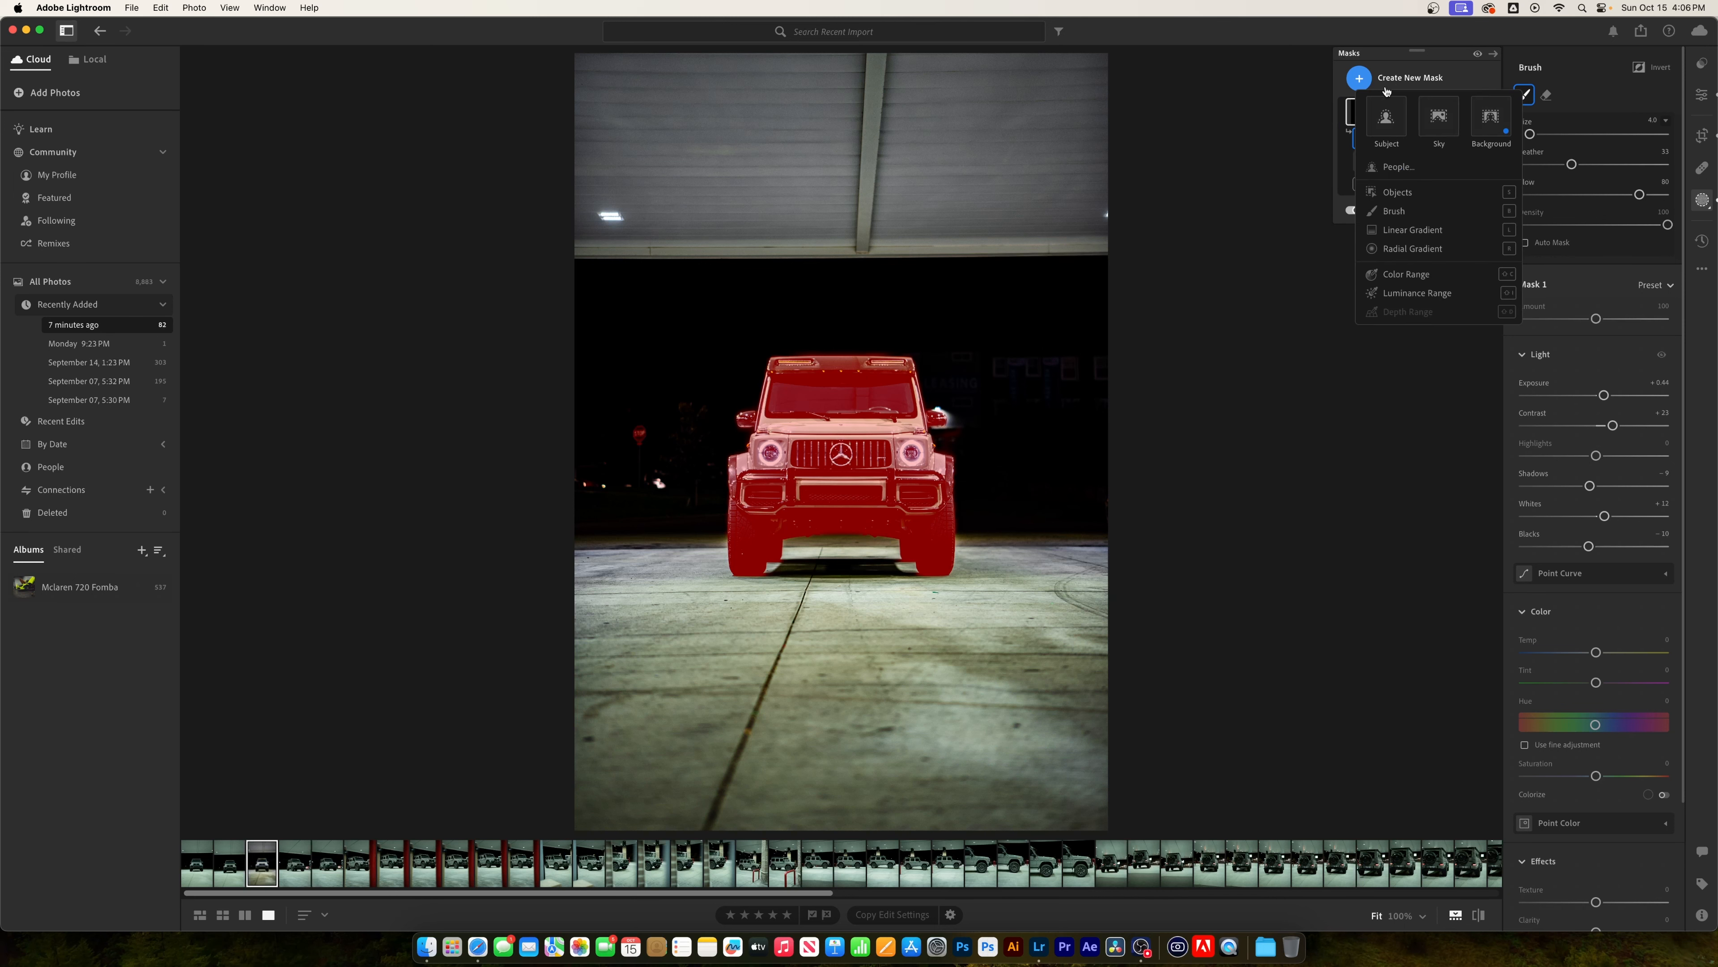
click(1434, 234)
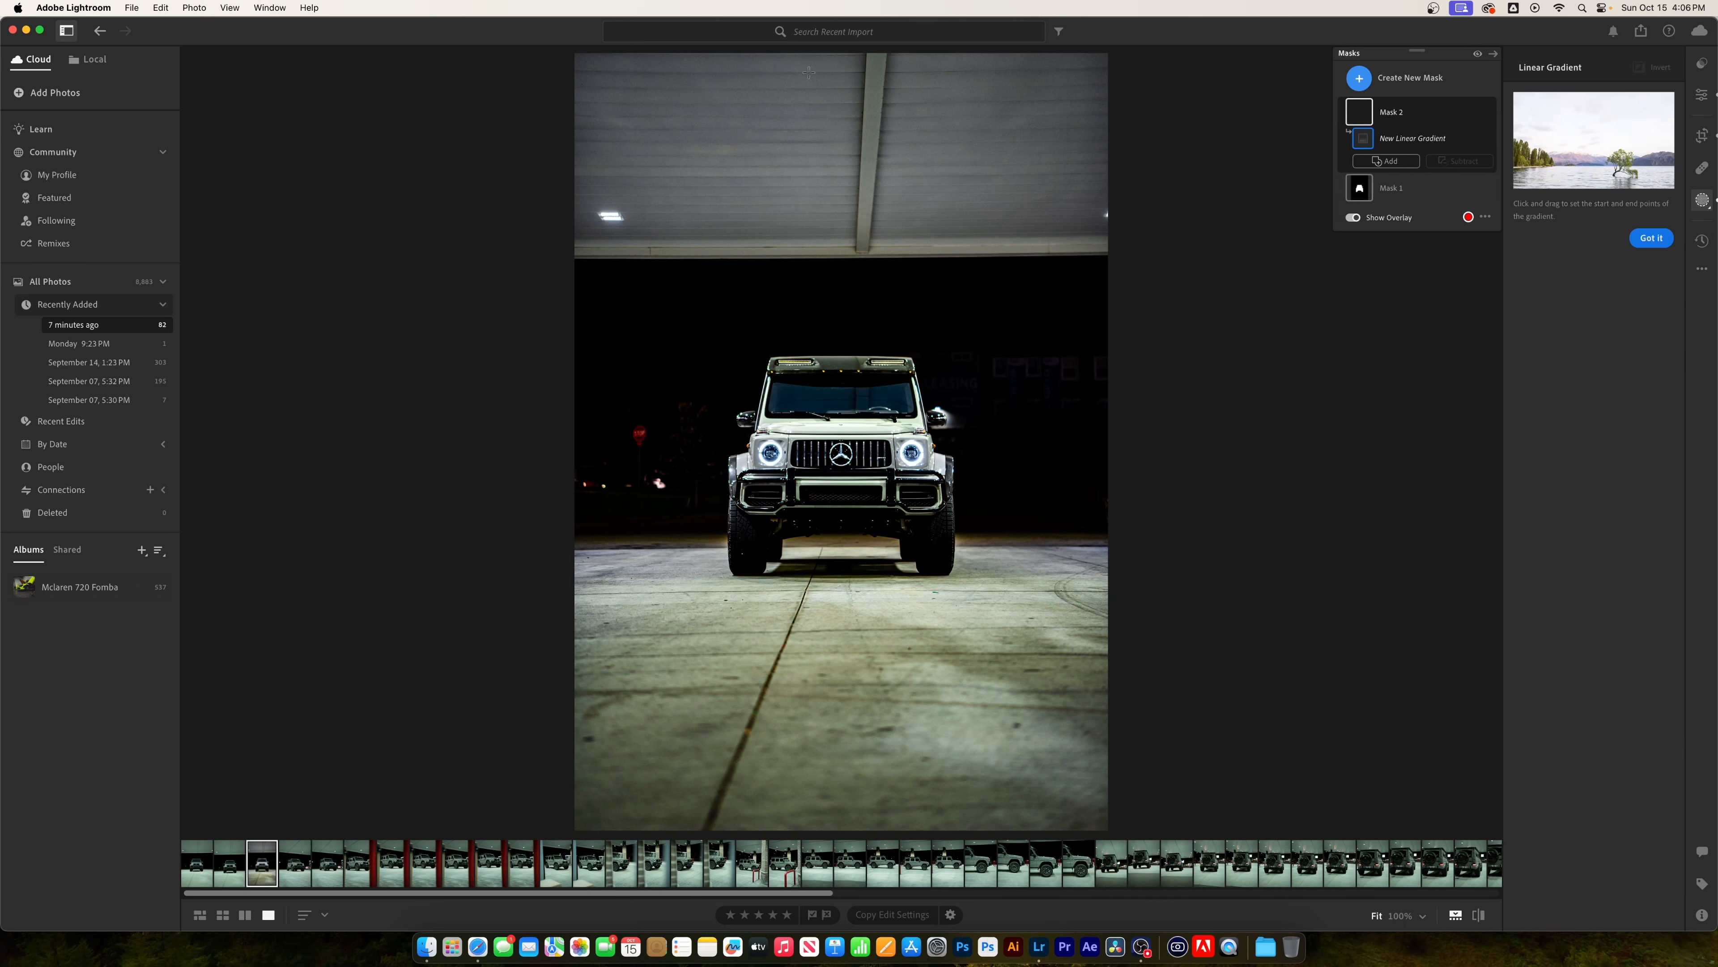
drag(800, 89, 802, 290)
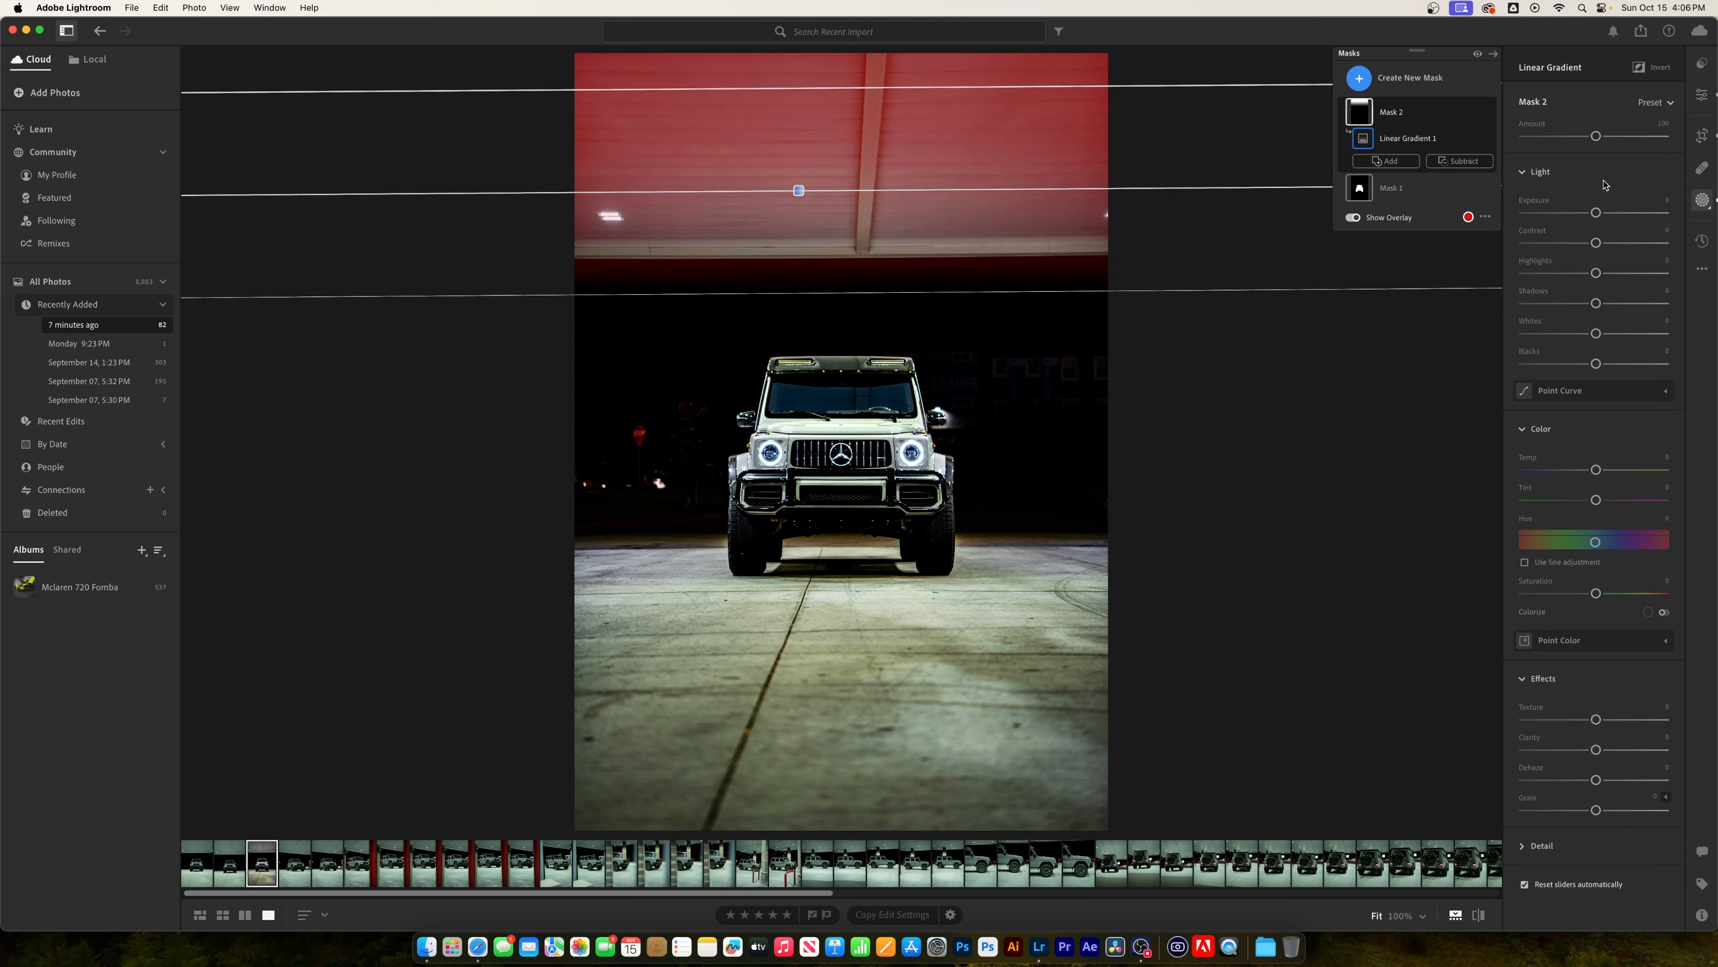
drag(1597, 216, 1590, 215)
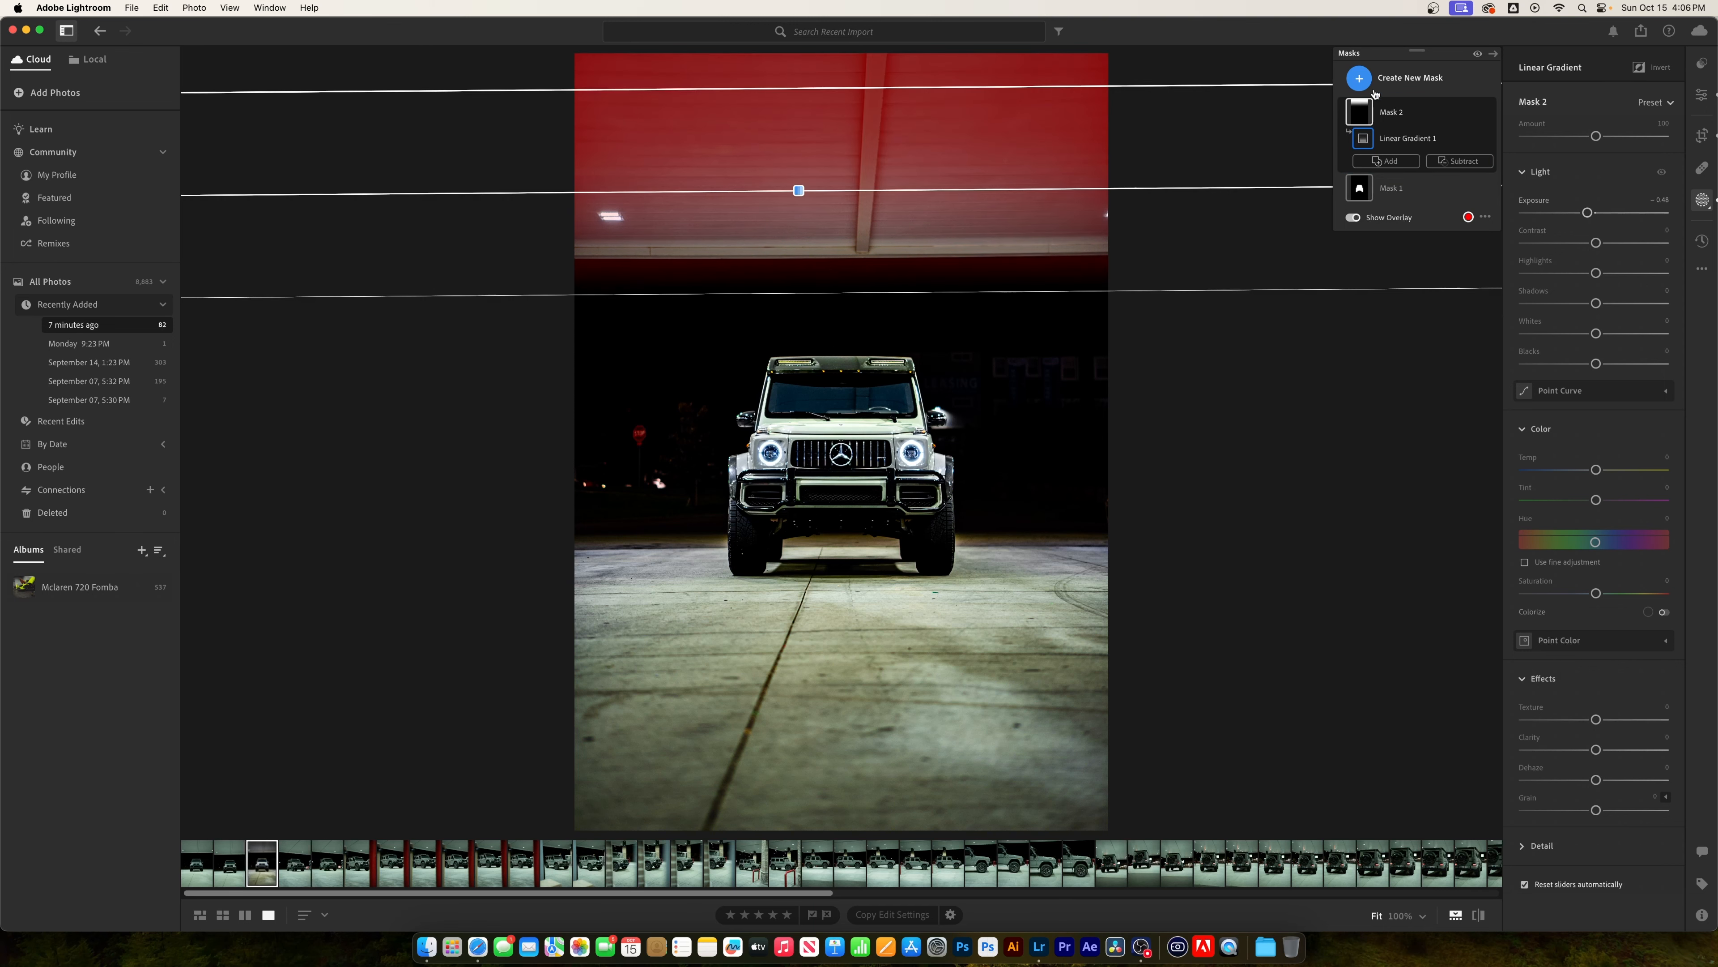
- Add a linear gradient mask fading up over the concrete floor, set its exposure to -0.96 and return to the general edit settings
click(1359, 78)
click(1416, 229)
drag(905, 794, 805, 623)
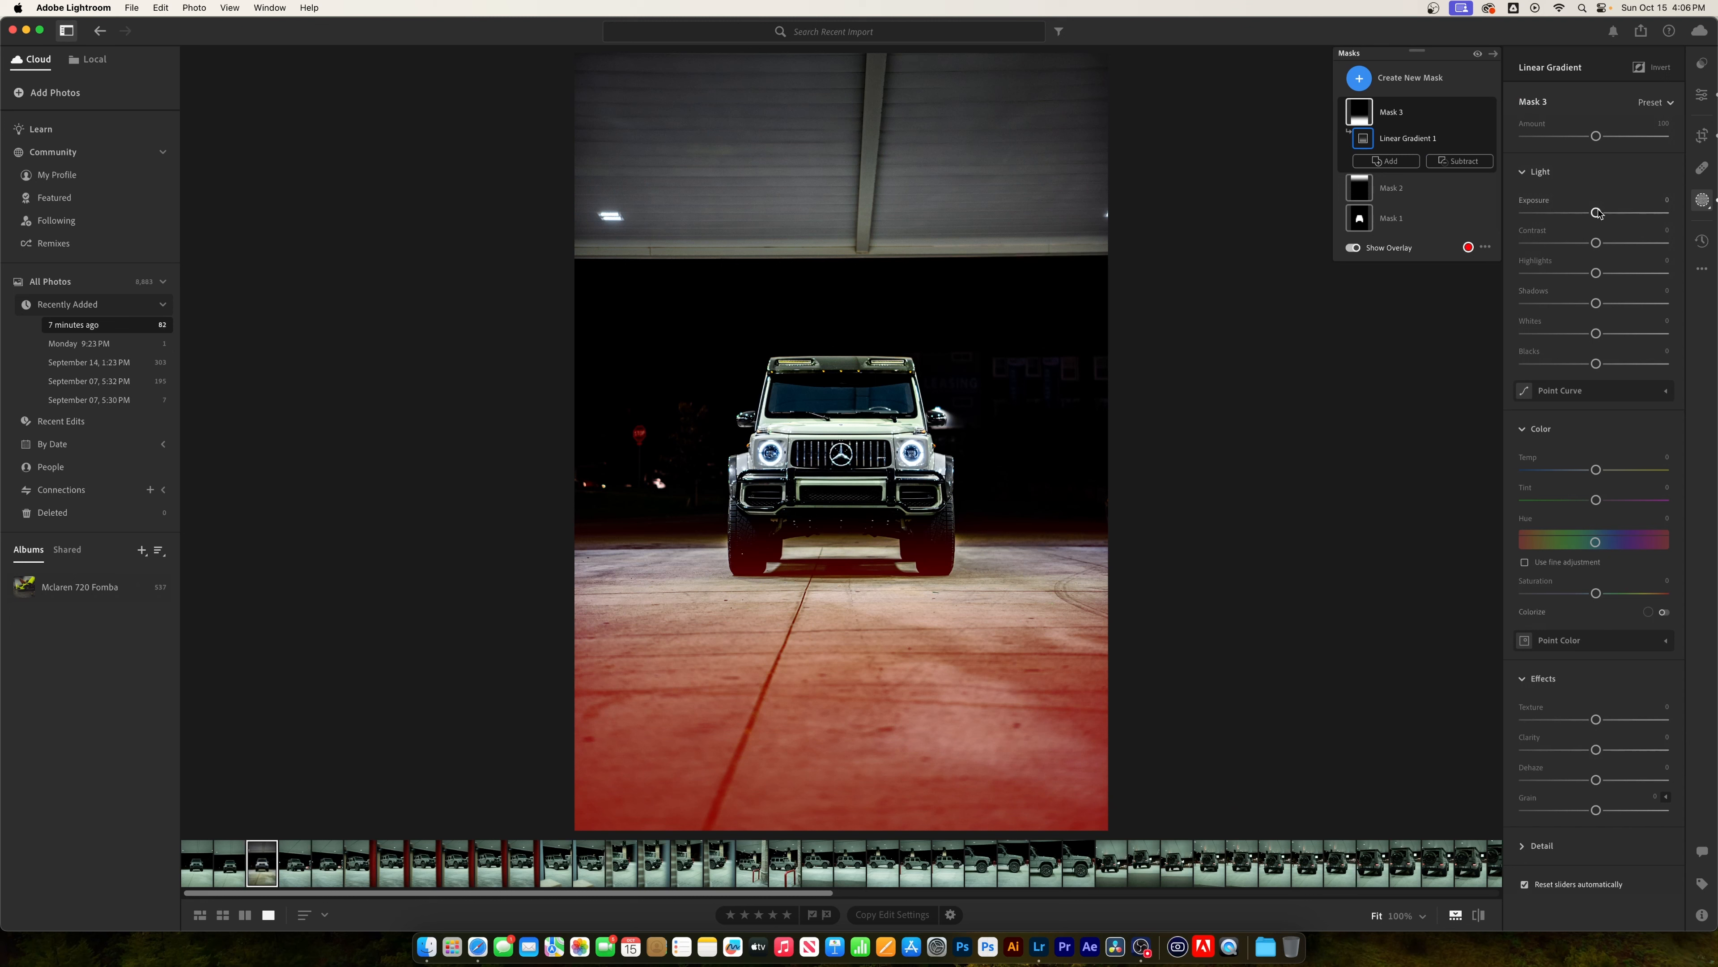
drag(1598, 212, 1581, 212)
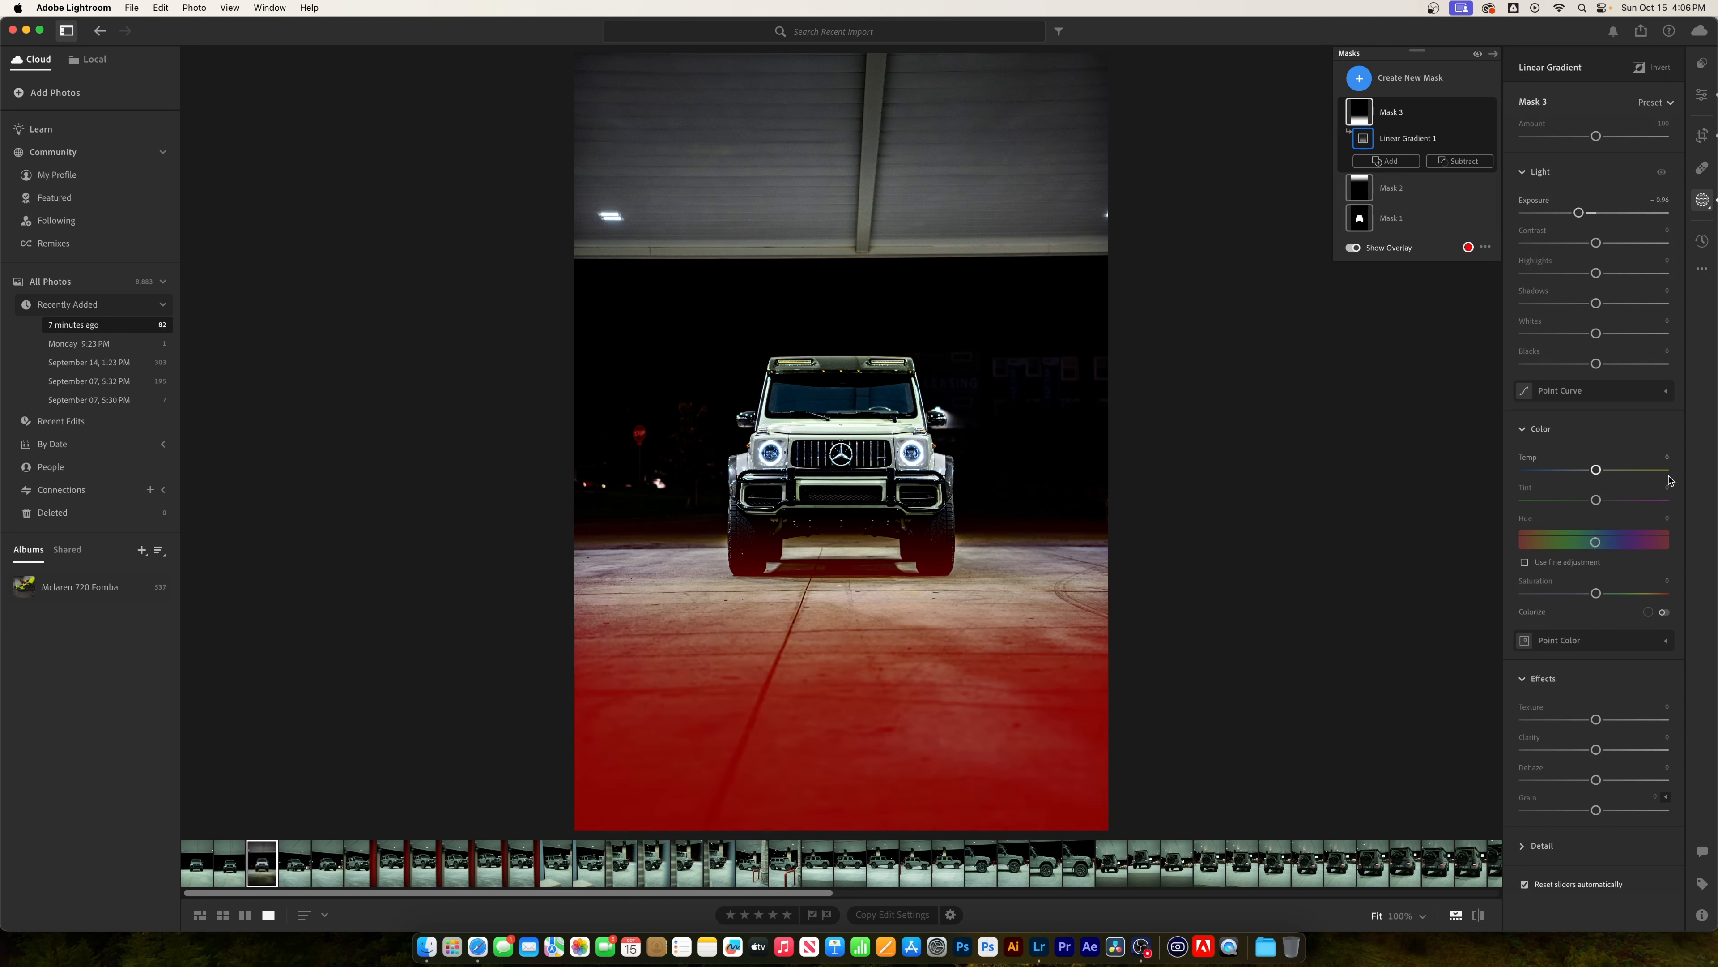
click(1702, 95)
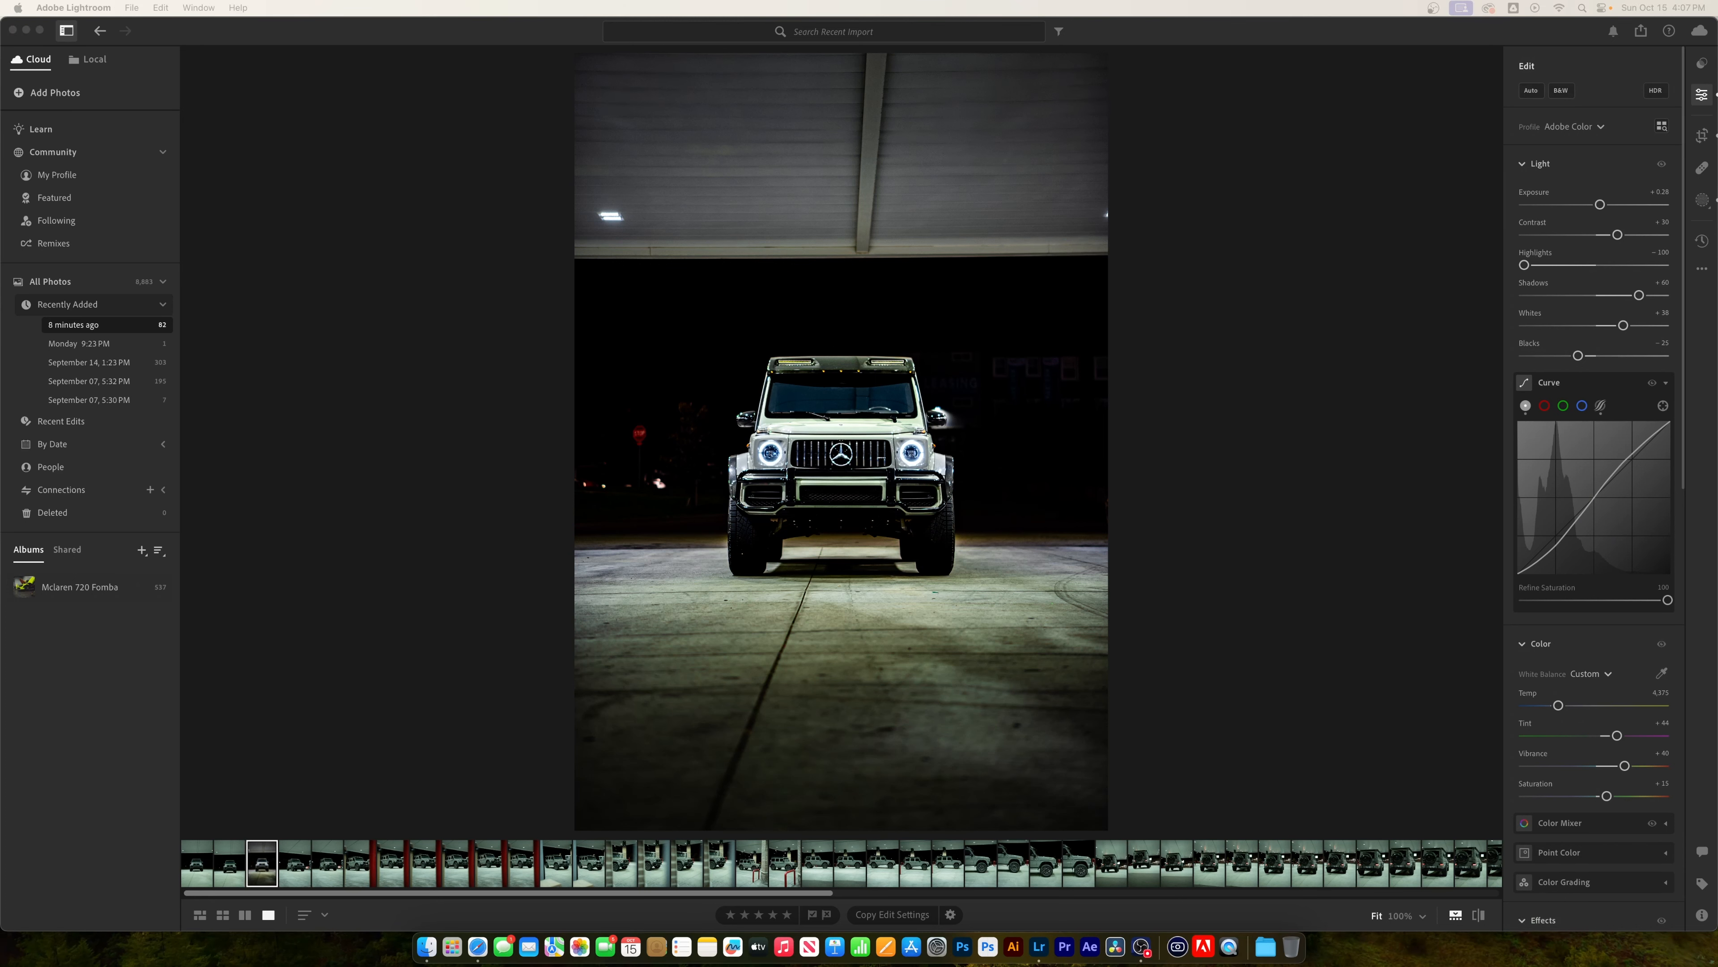
- Export the edited front-view photo with custom settings: full-size JPG at 100% quality, custom name G-wagon, no output sharpening and sRGB color
click(1638, 35)
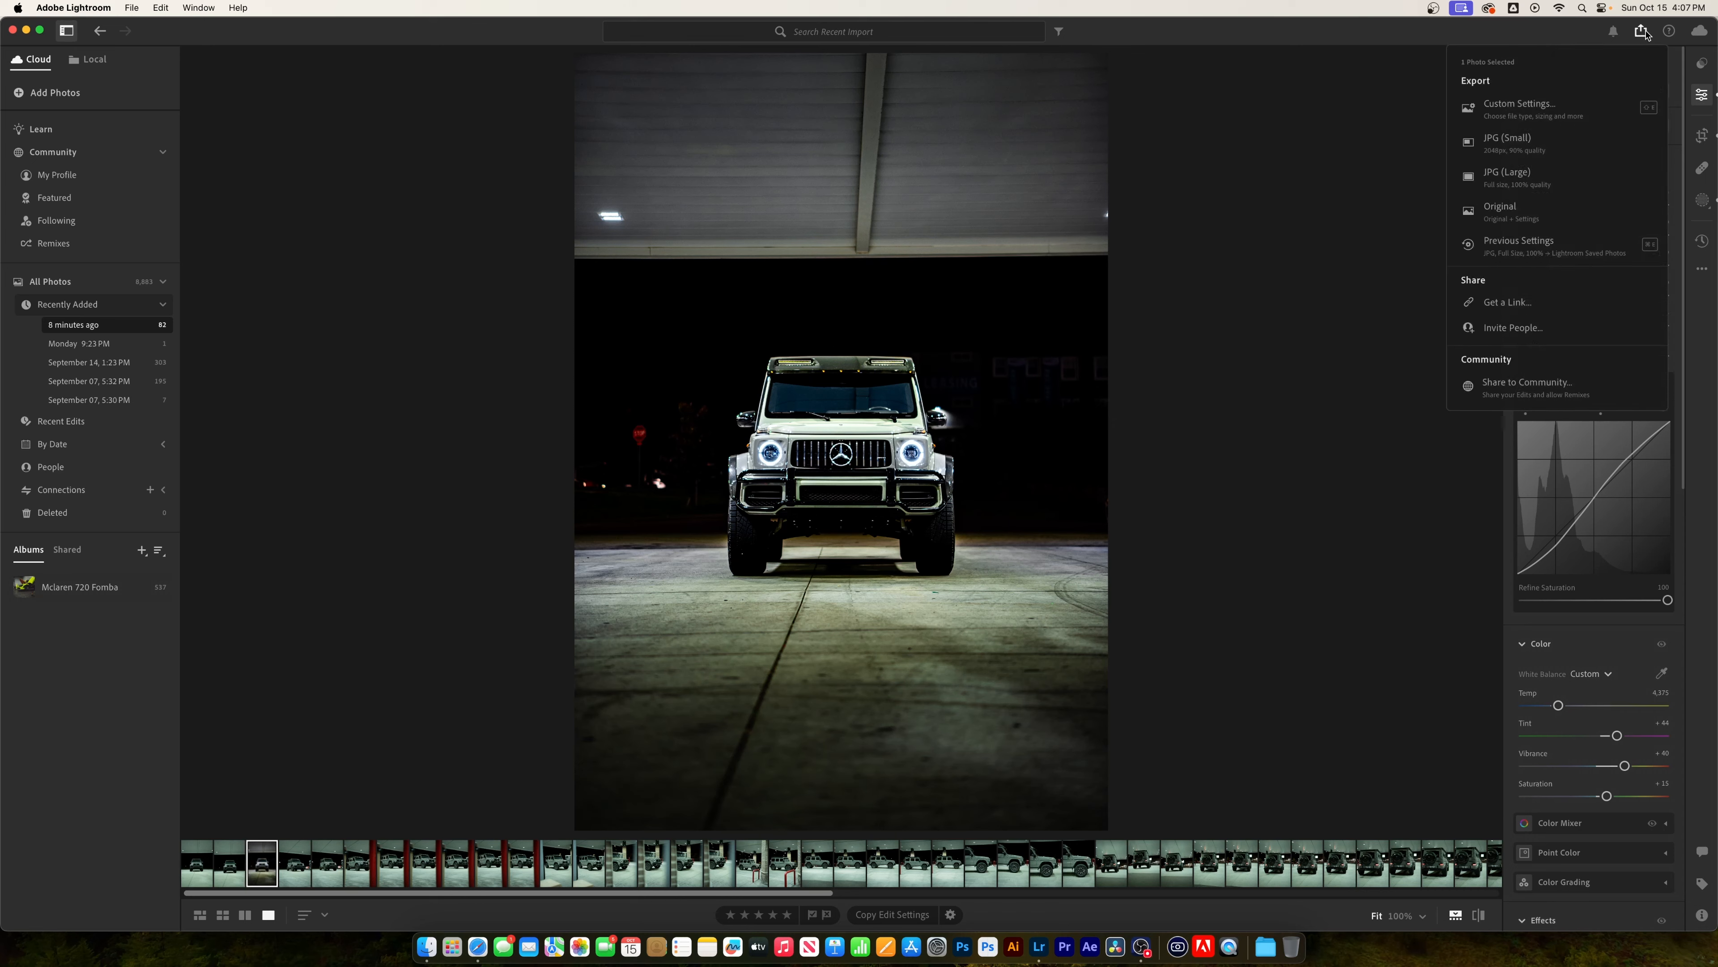
click(1523, 104)
key(Return)
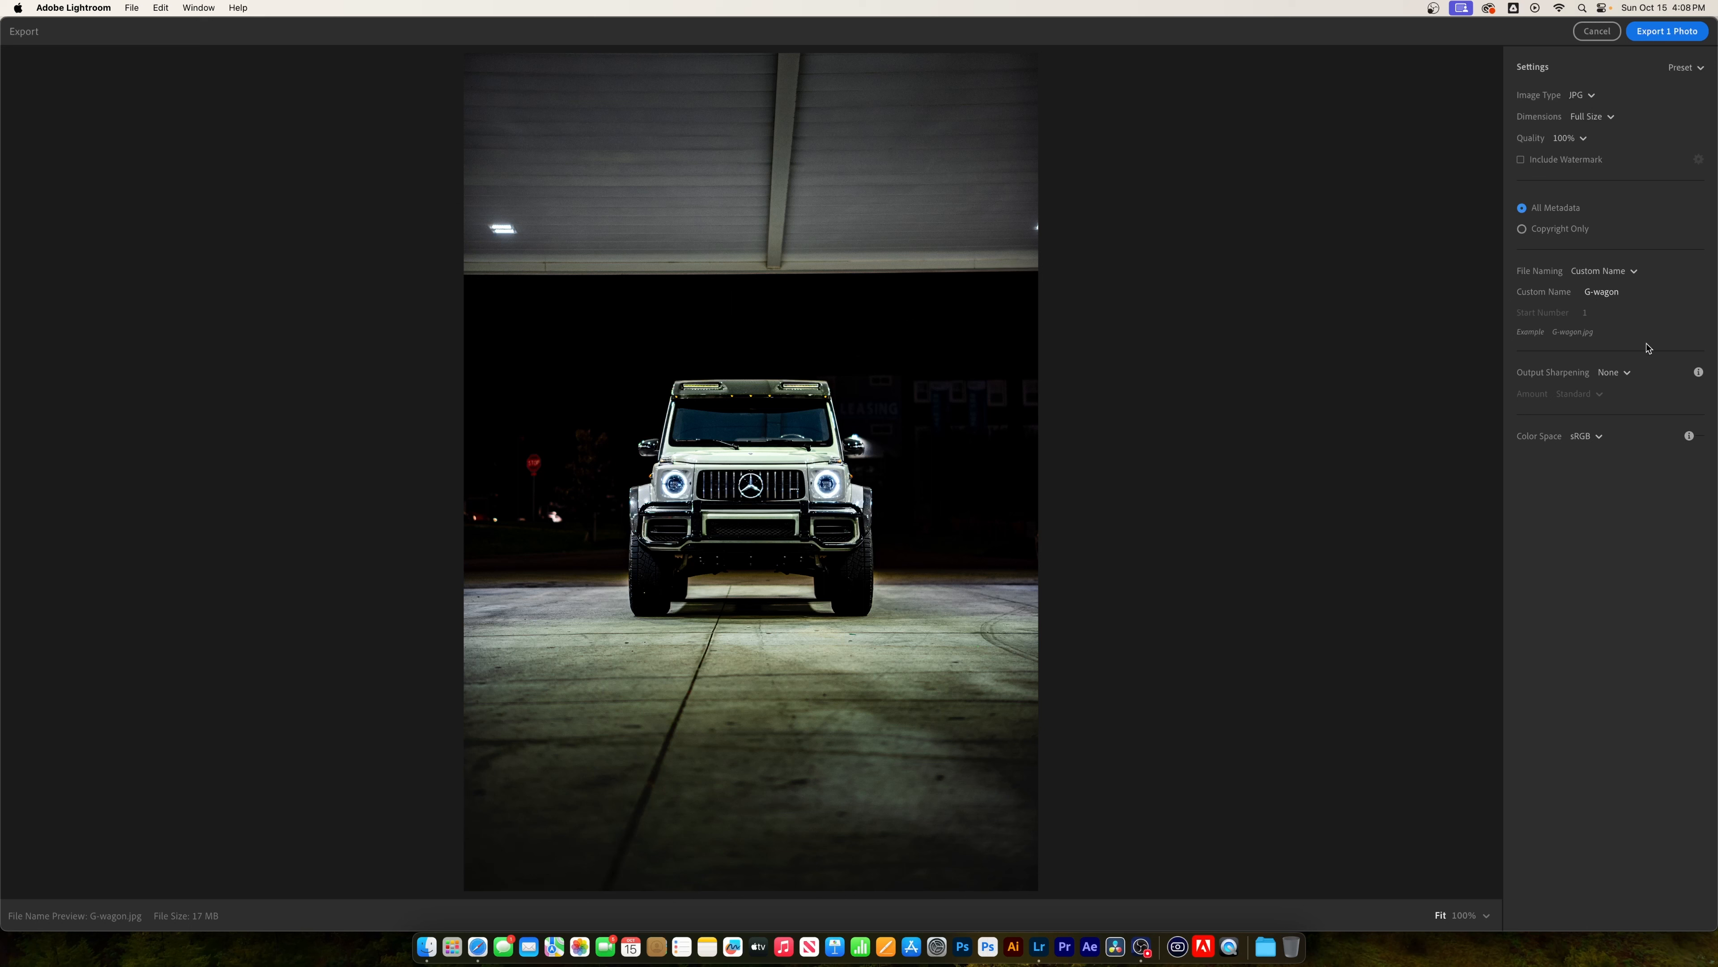
click(1668, 31)
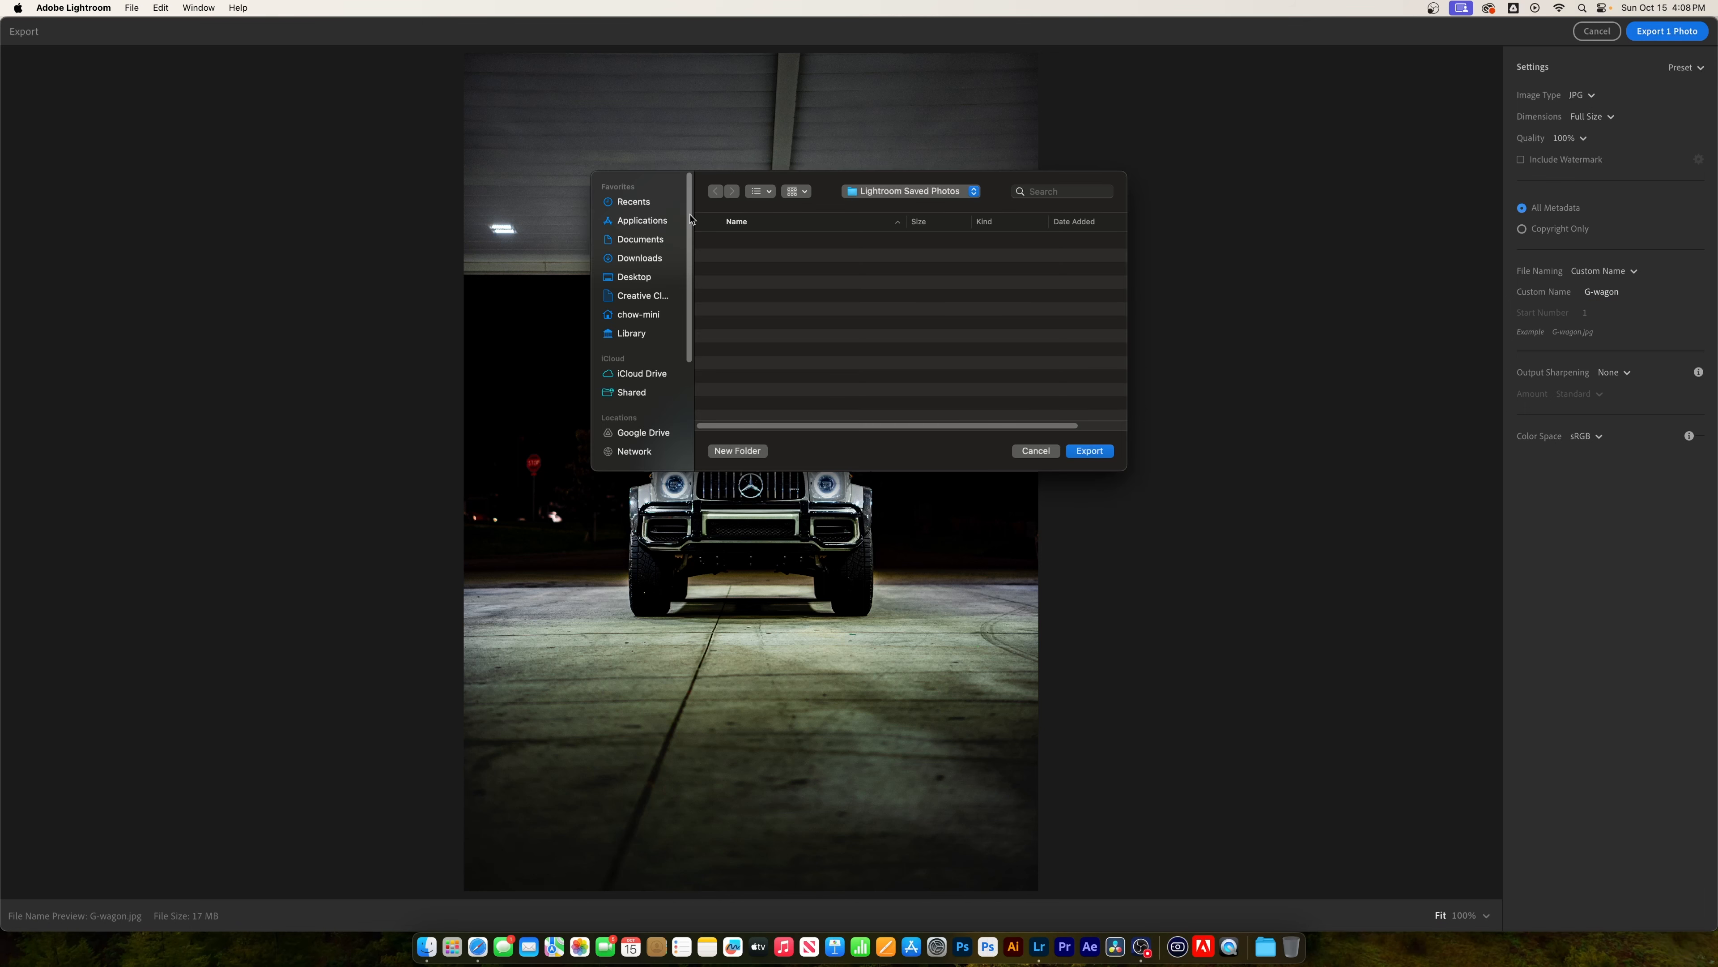
- Create a folder named Exported Pics inside the G Wagon folder and export the photo into it
click(717, 192)
click(736, 451)
text(Exported Pics)
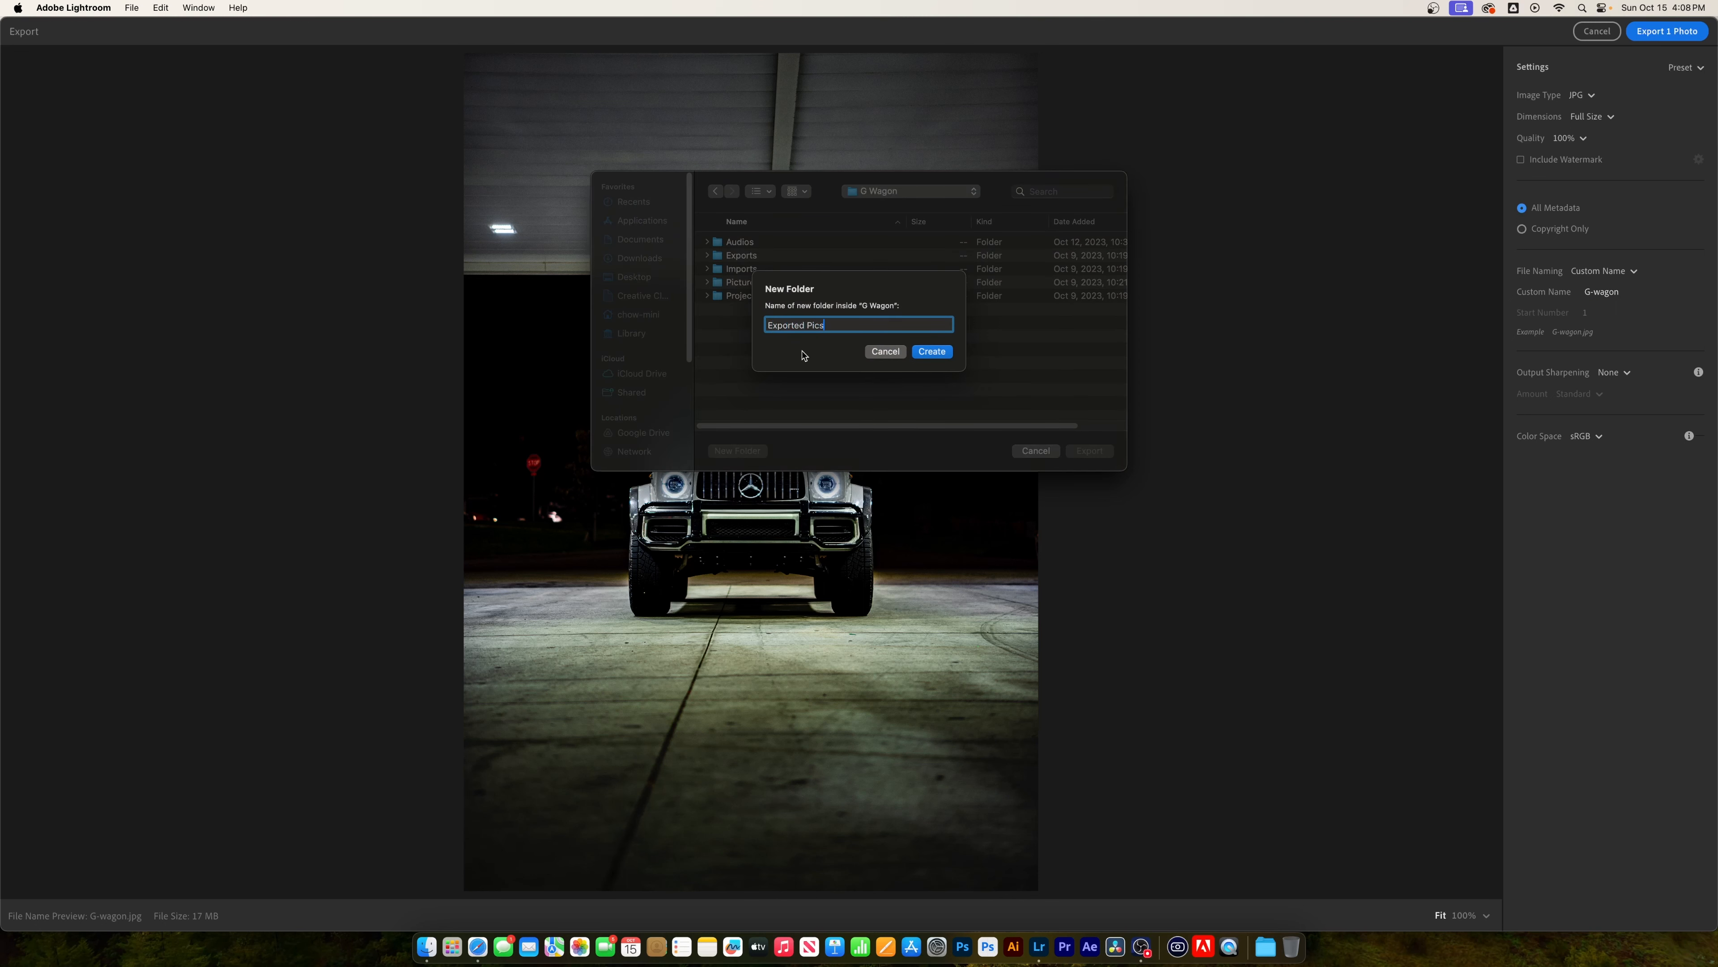
click(919, 351)
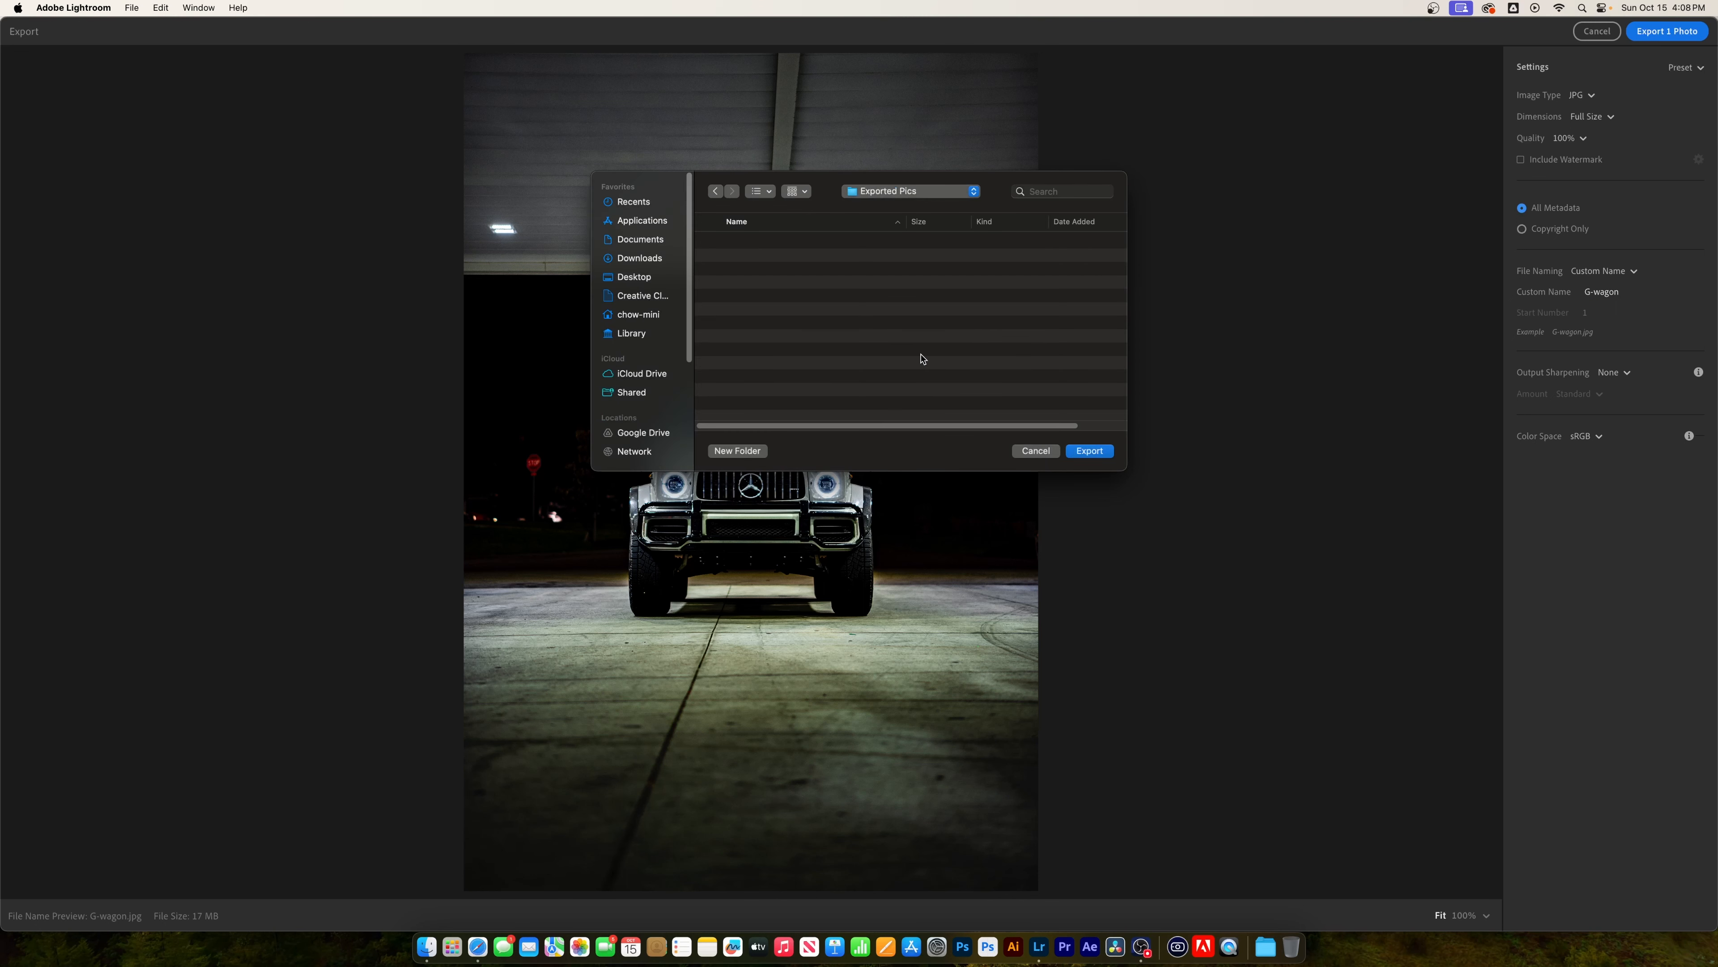
click(1101, 451)
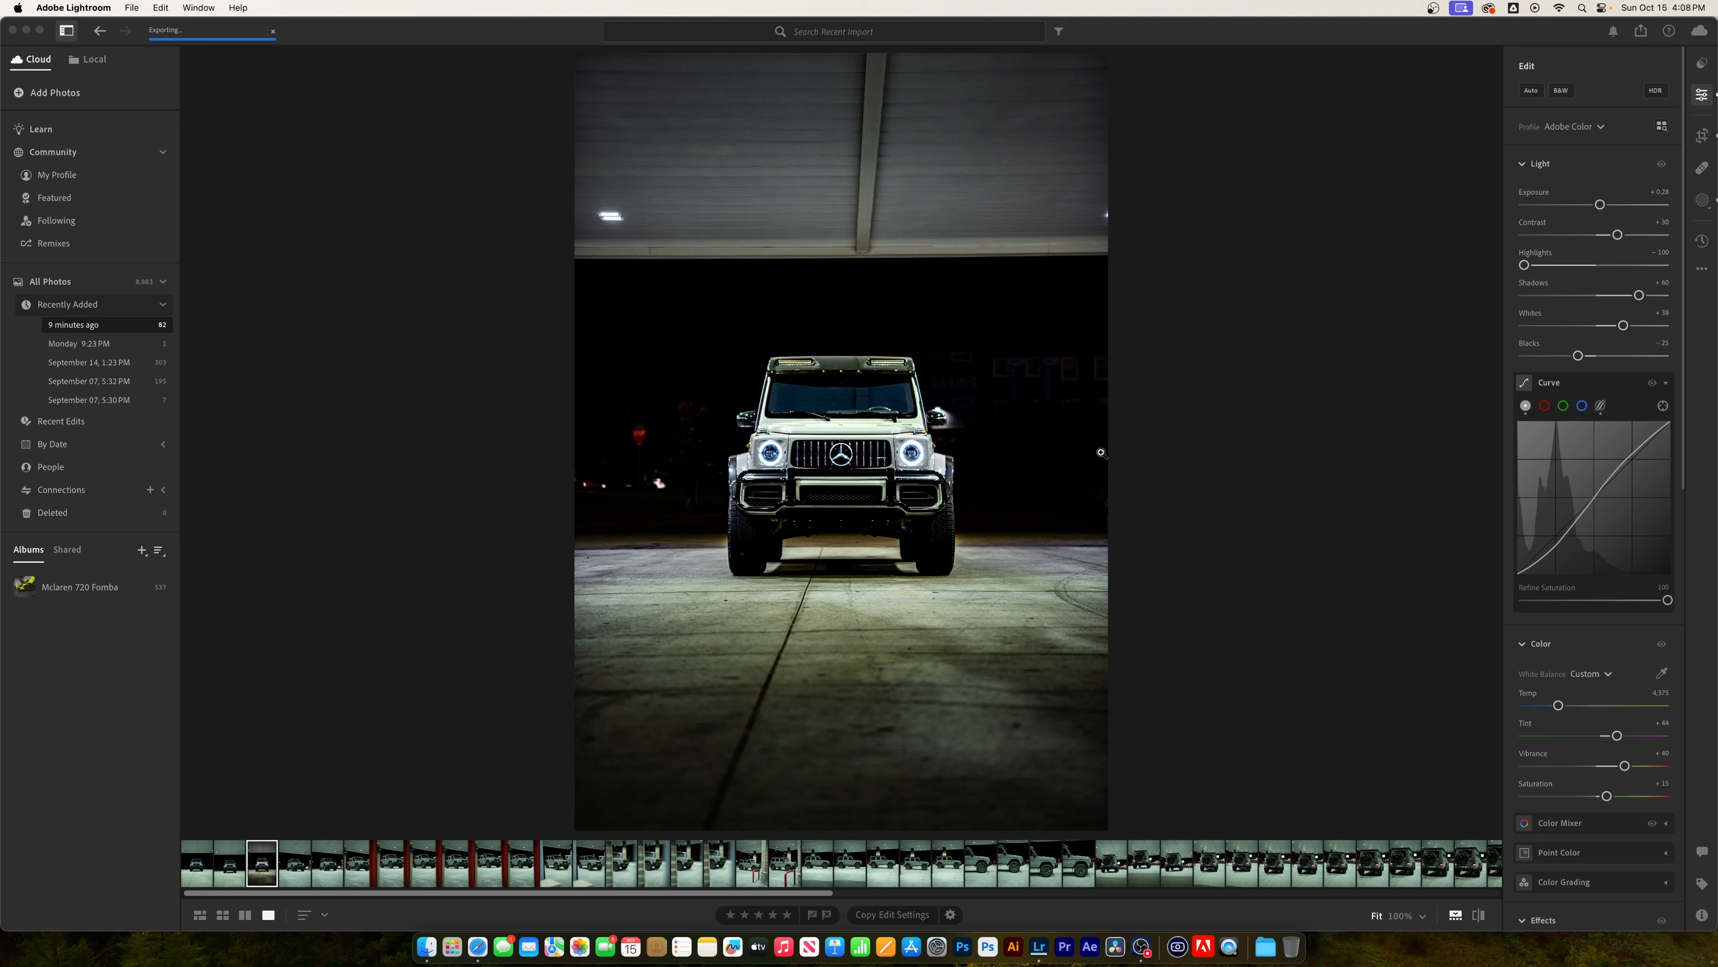
- Compare the three-quarter shots of the vehicle in the filmstrip and stop on one framed between the pale post and the red pillar
click(301, 865)
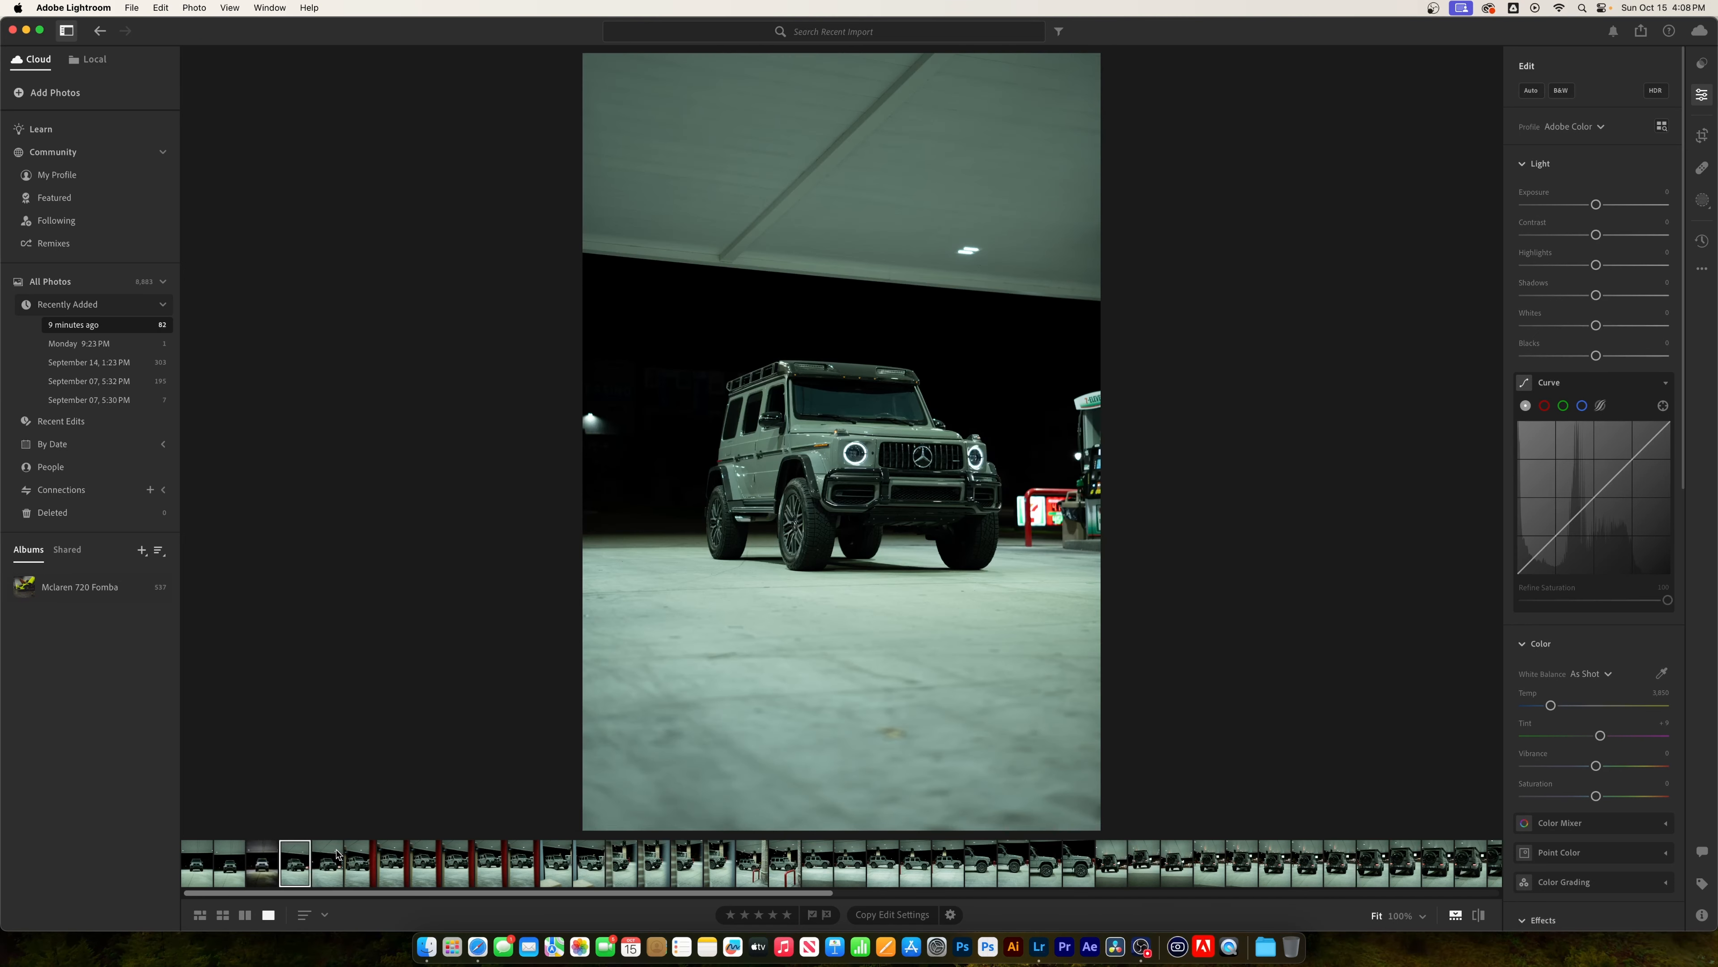
key(Right)
key(Right)
key(Right)
key(Left)
key(Right)
key(Right)
key(Right)
key(Right)
key(Right)
key(Right)
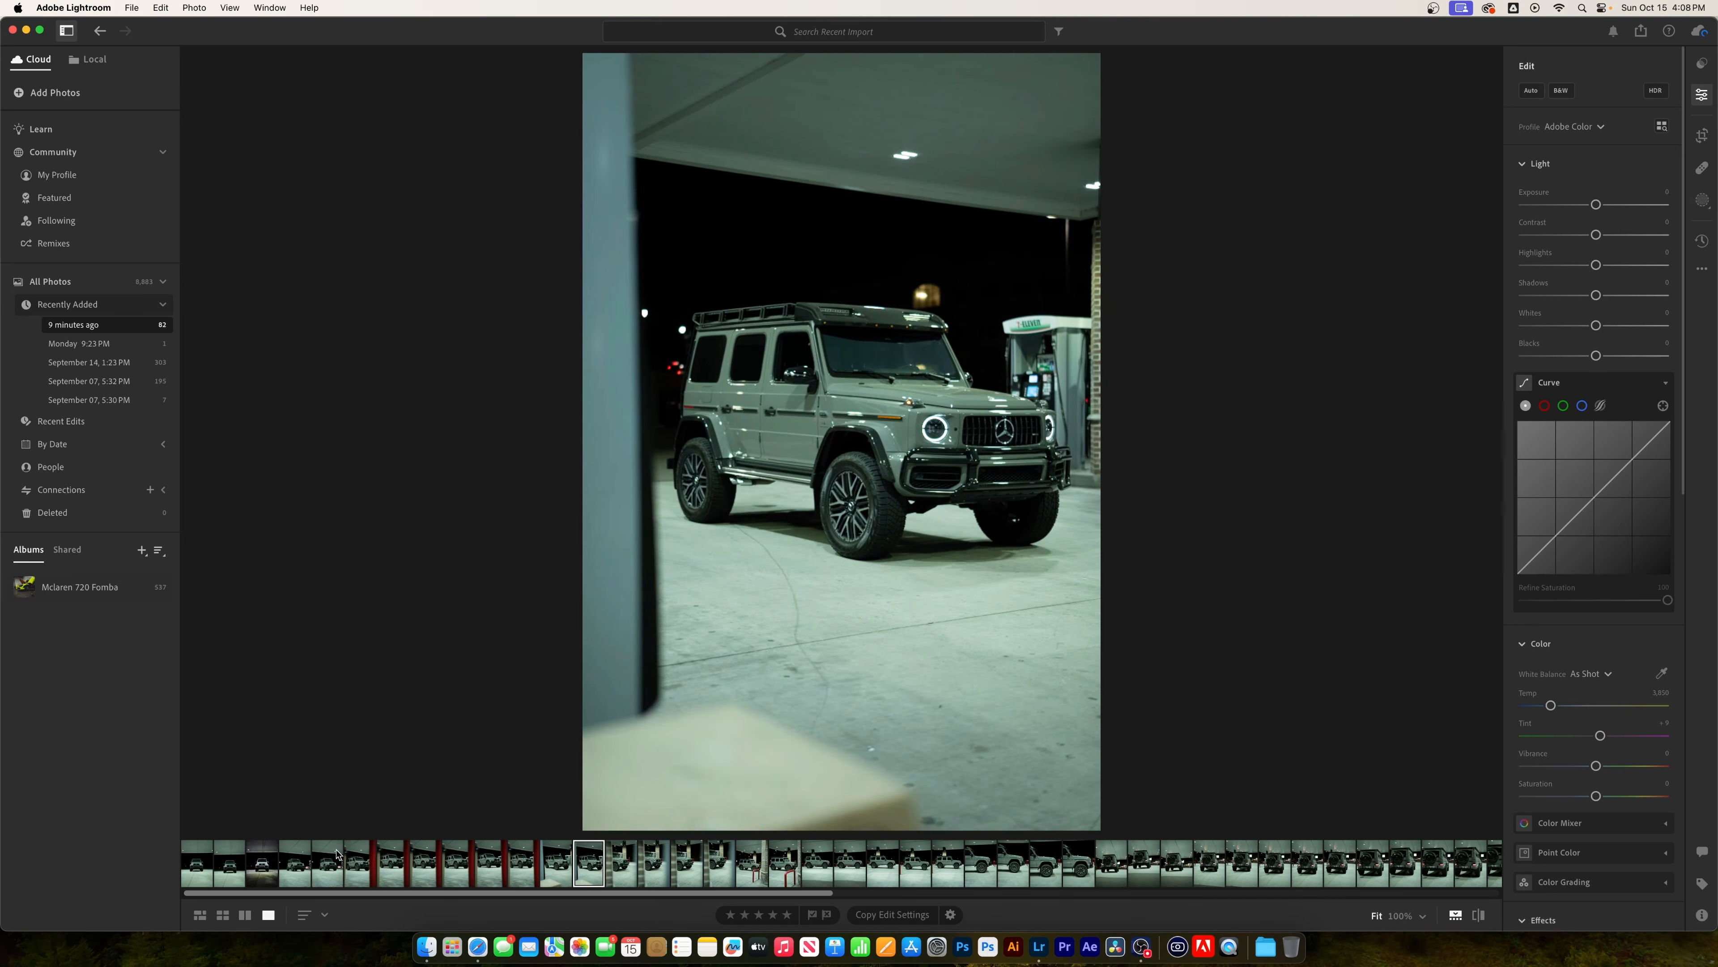
key(Left)
key(Left)
key(Left)
key(Left)
key(Left)
key(Left)
key(Left)
key(Right)
key(Right)
key(Right)
key(Right)
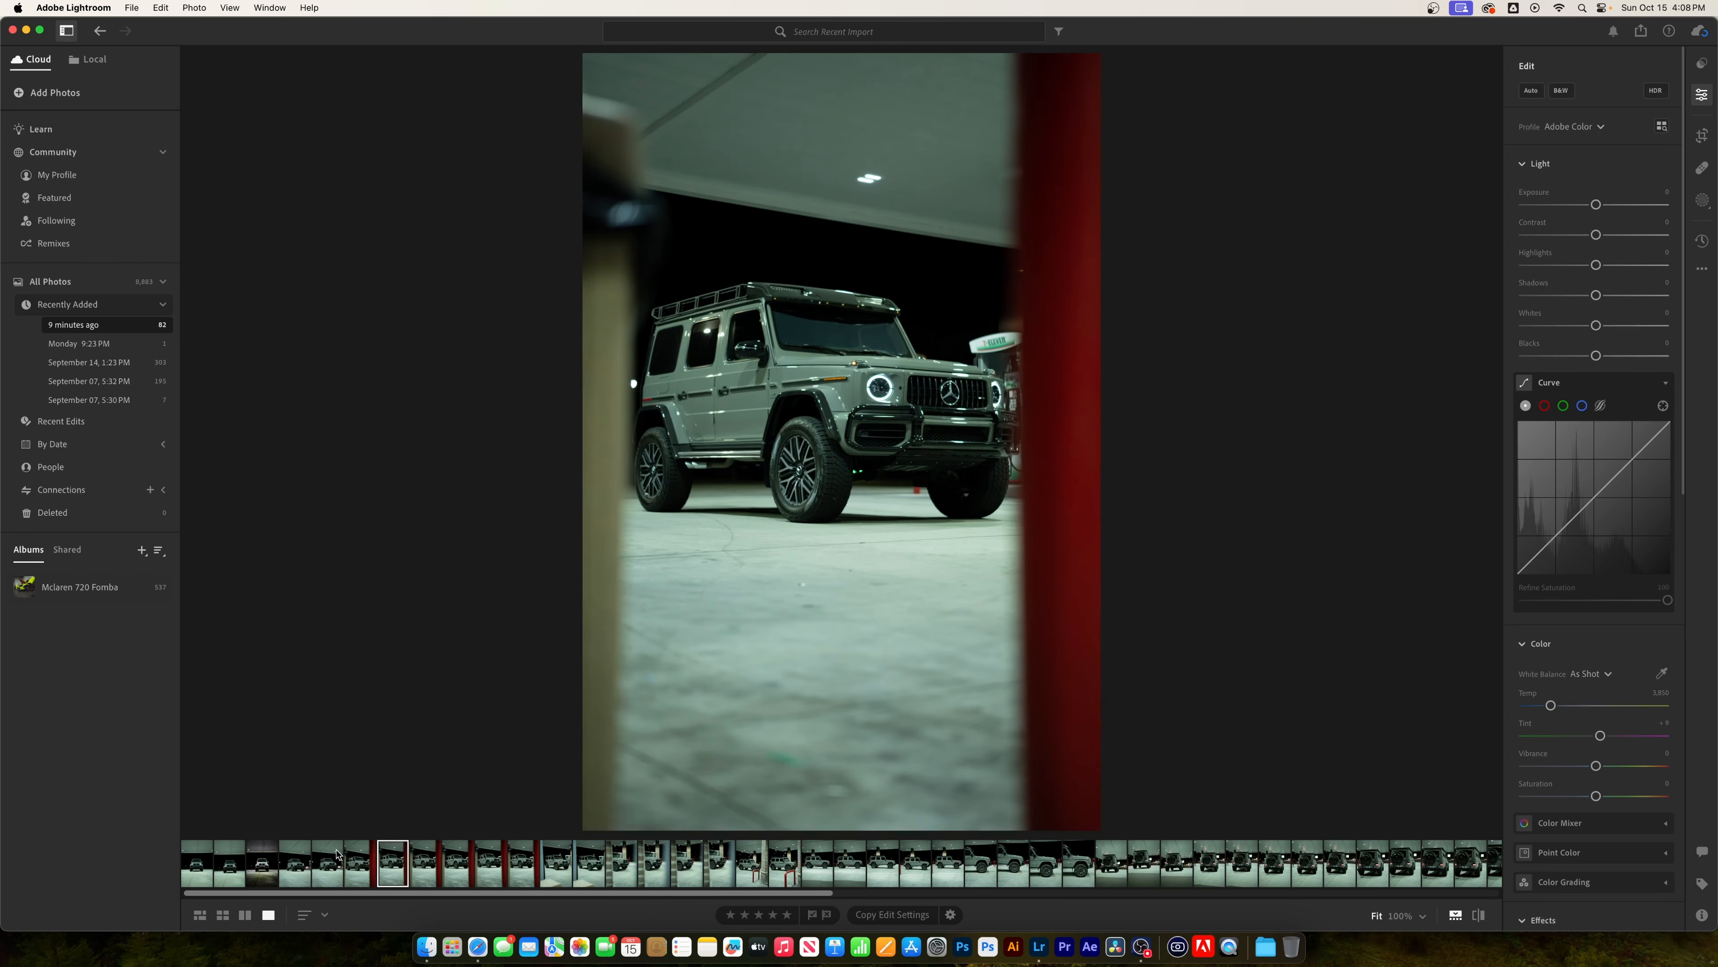
key(Right)
key(Right)
key(Right)
key(Right)
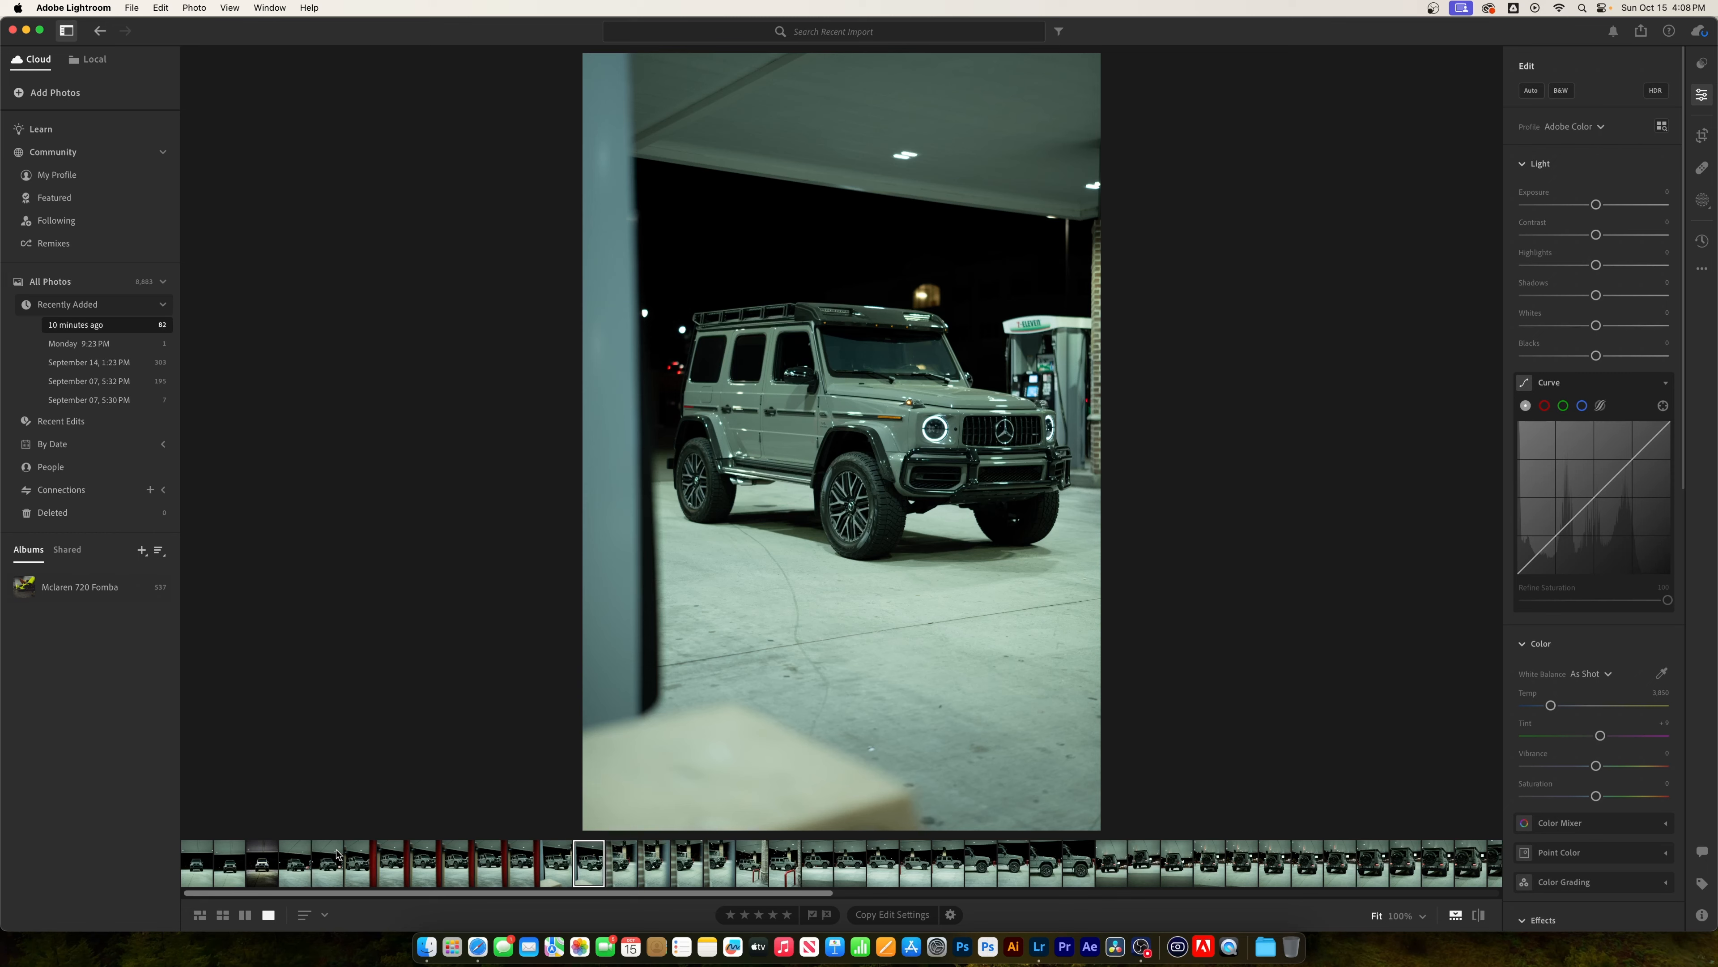
key(Right)
key(Right)
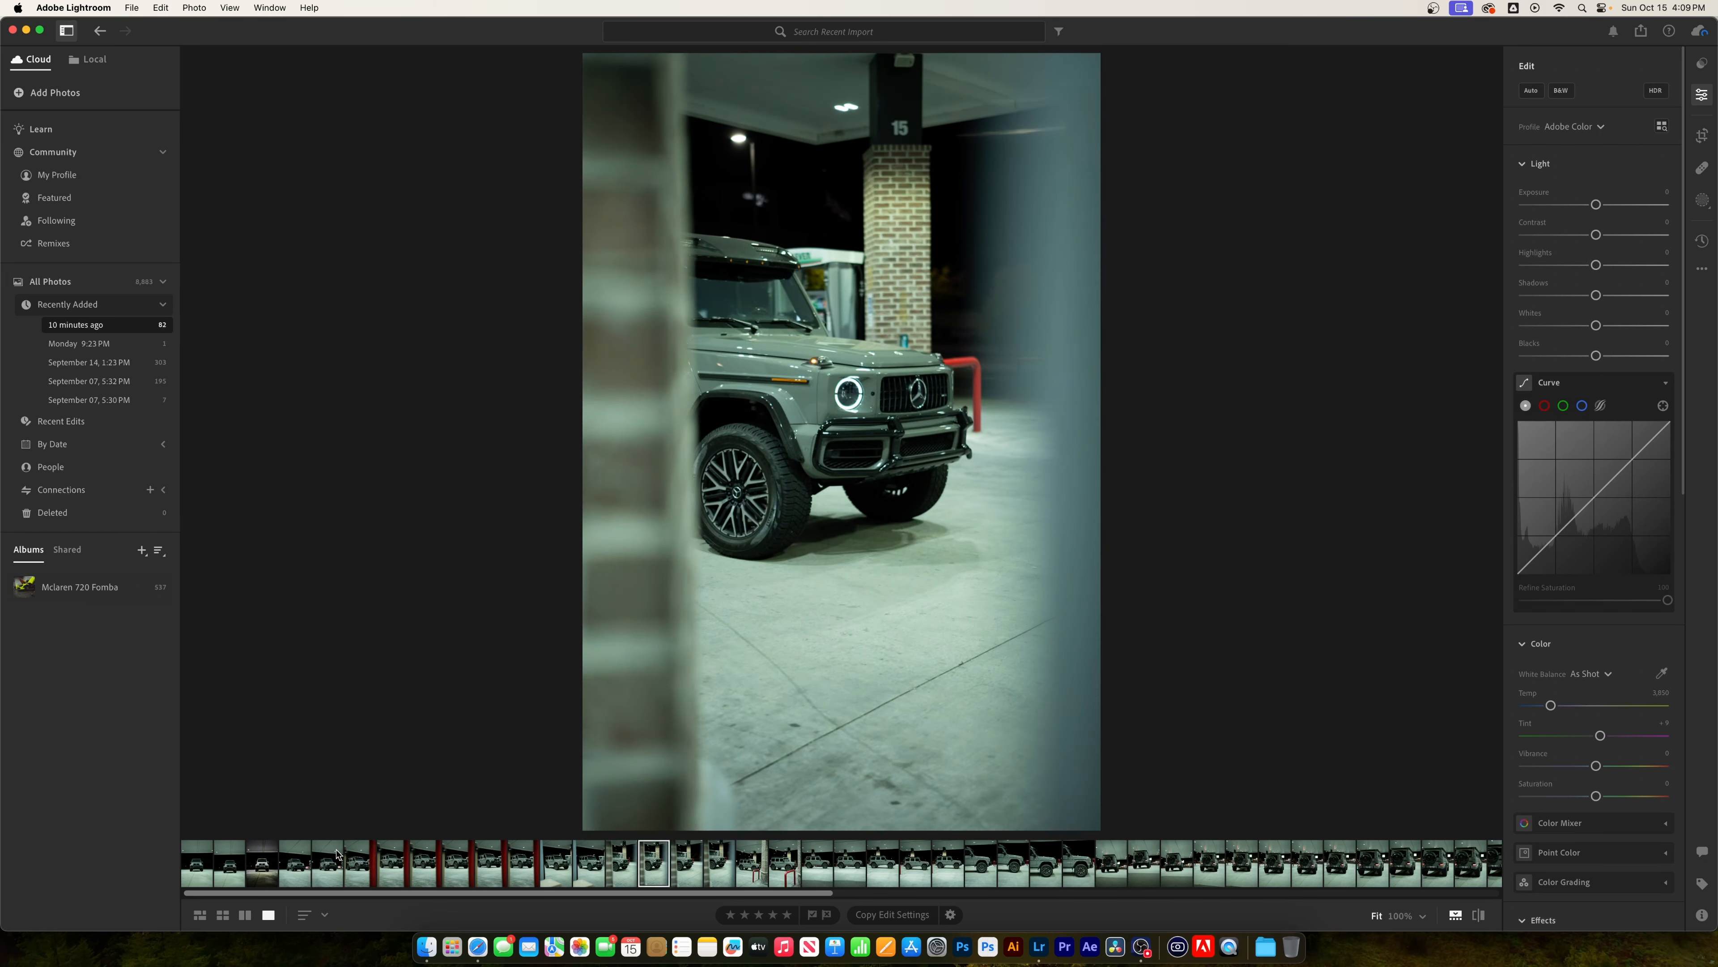
key(Left)
key(Left)
key(Left)
key(Left)
key(Left)
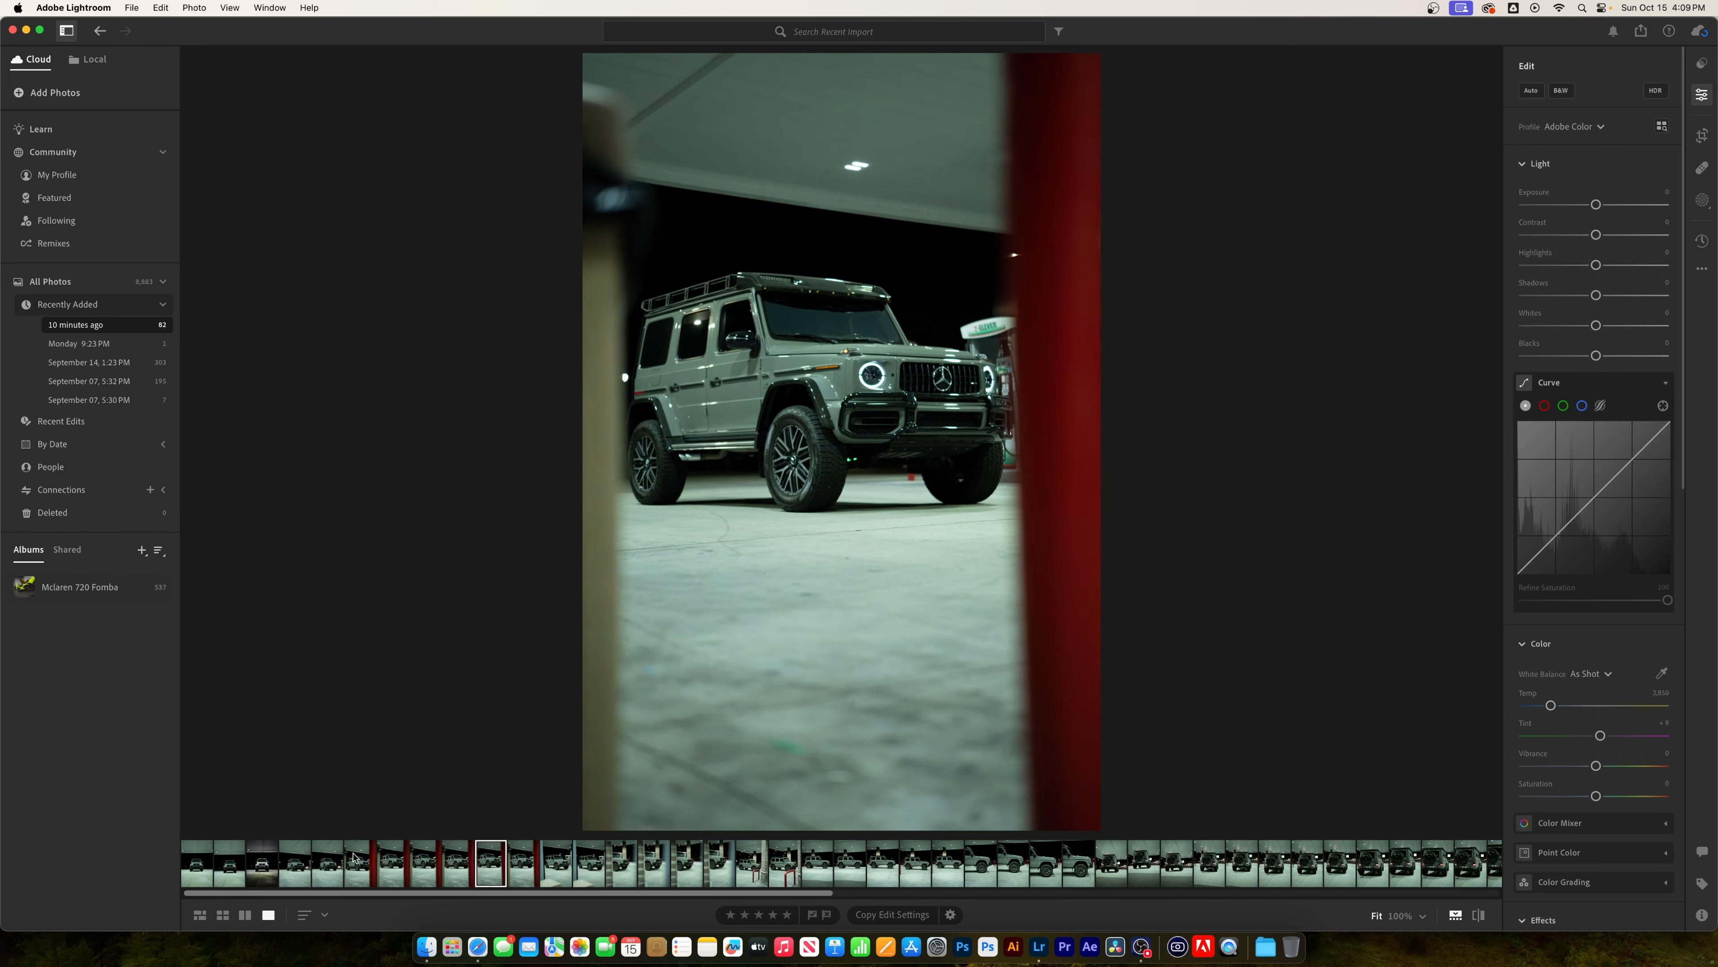
- Rotate the photo slightly clockwise in the crop so the red pillar stands upright, and apply it
click(1703, 135)
drag(1369, 295, 1379, 310)
key(Return)
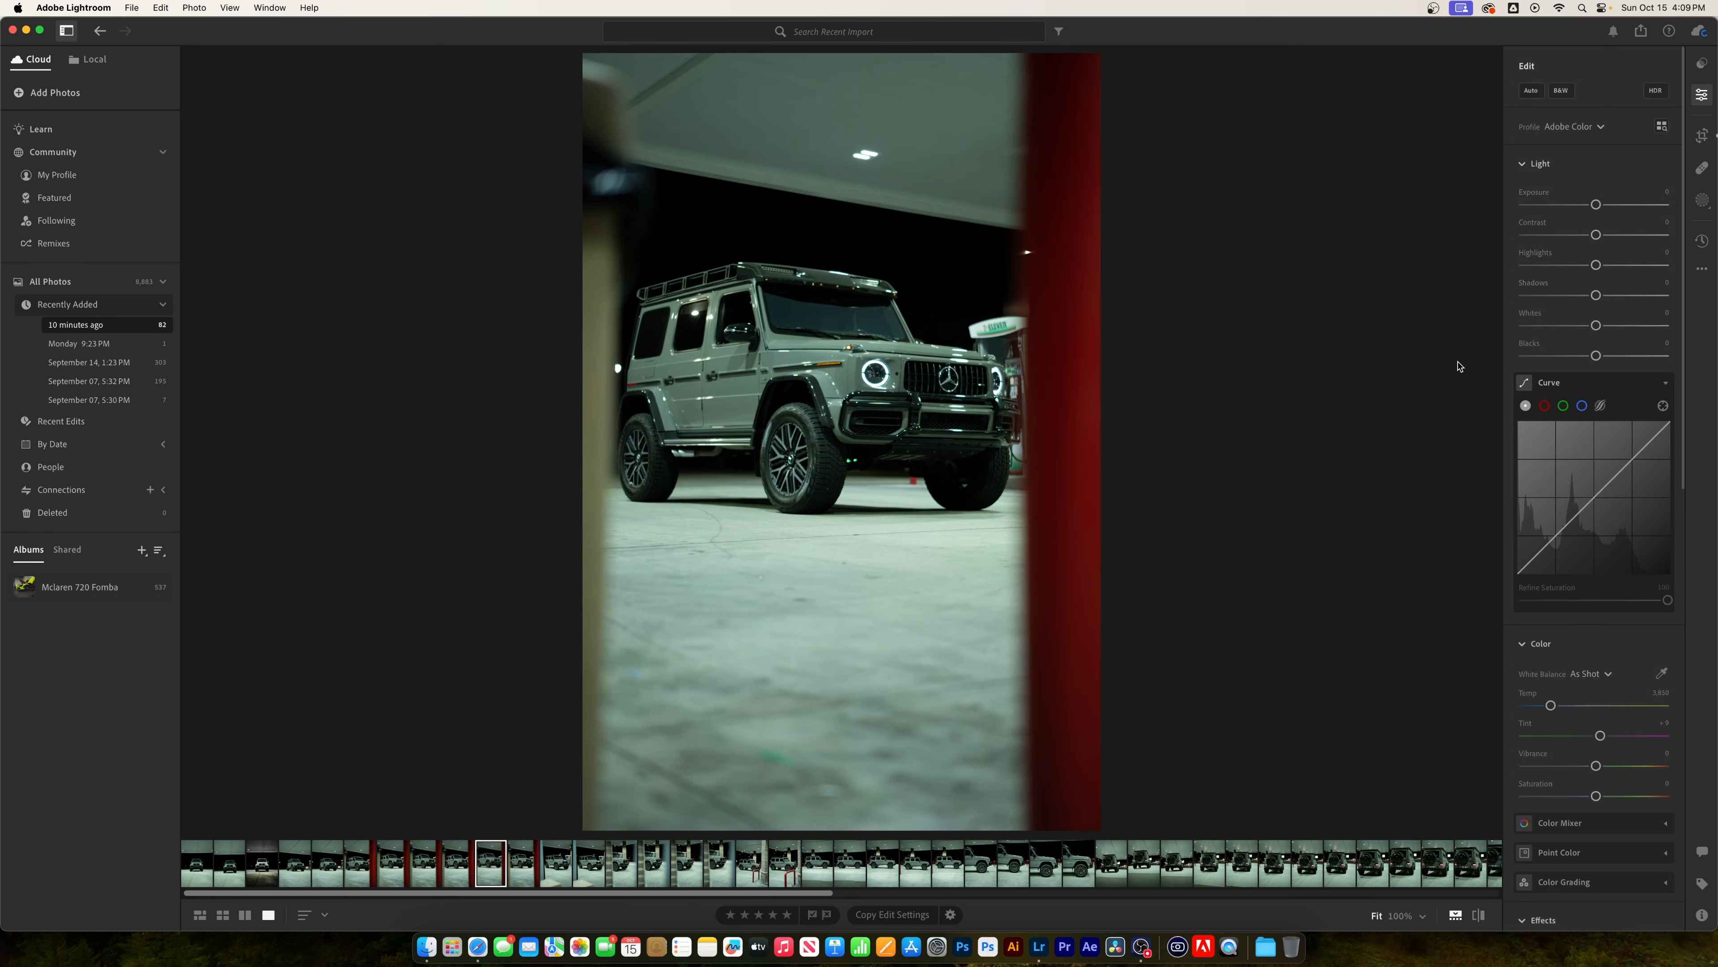
- Apply the Skittles preset from ProPack to the photo and set the tint to +28
click(1702, 63)
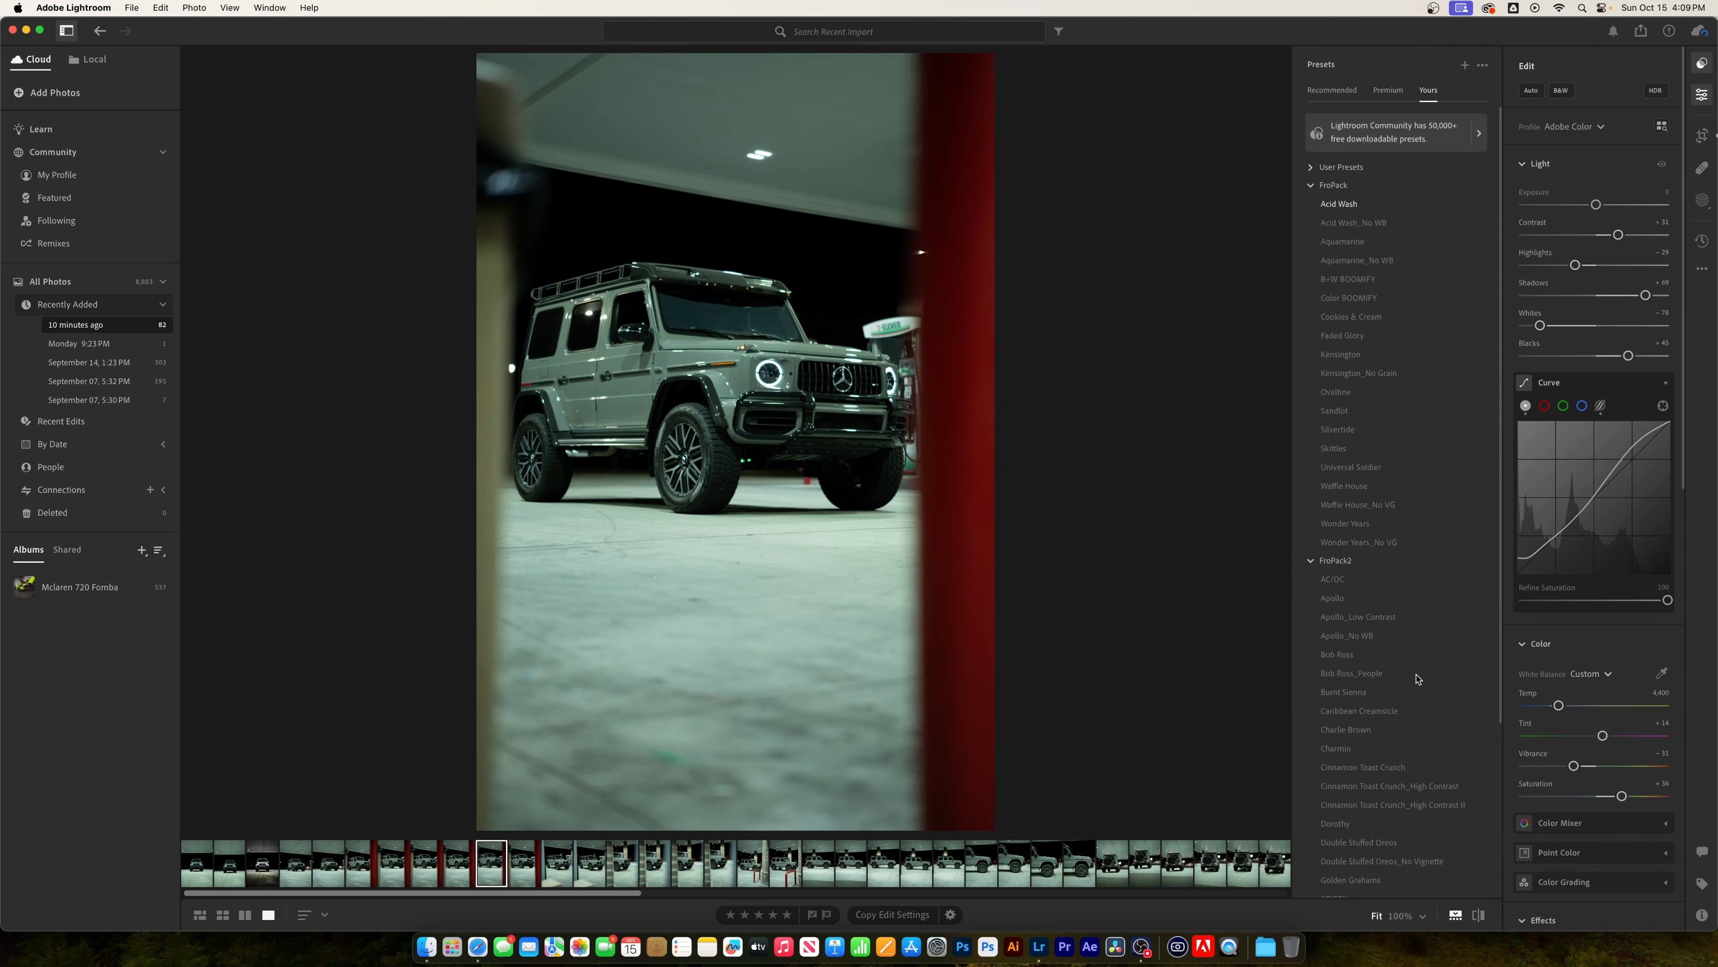
click(1344, 485)
click(1356, 452)
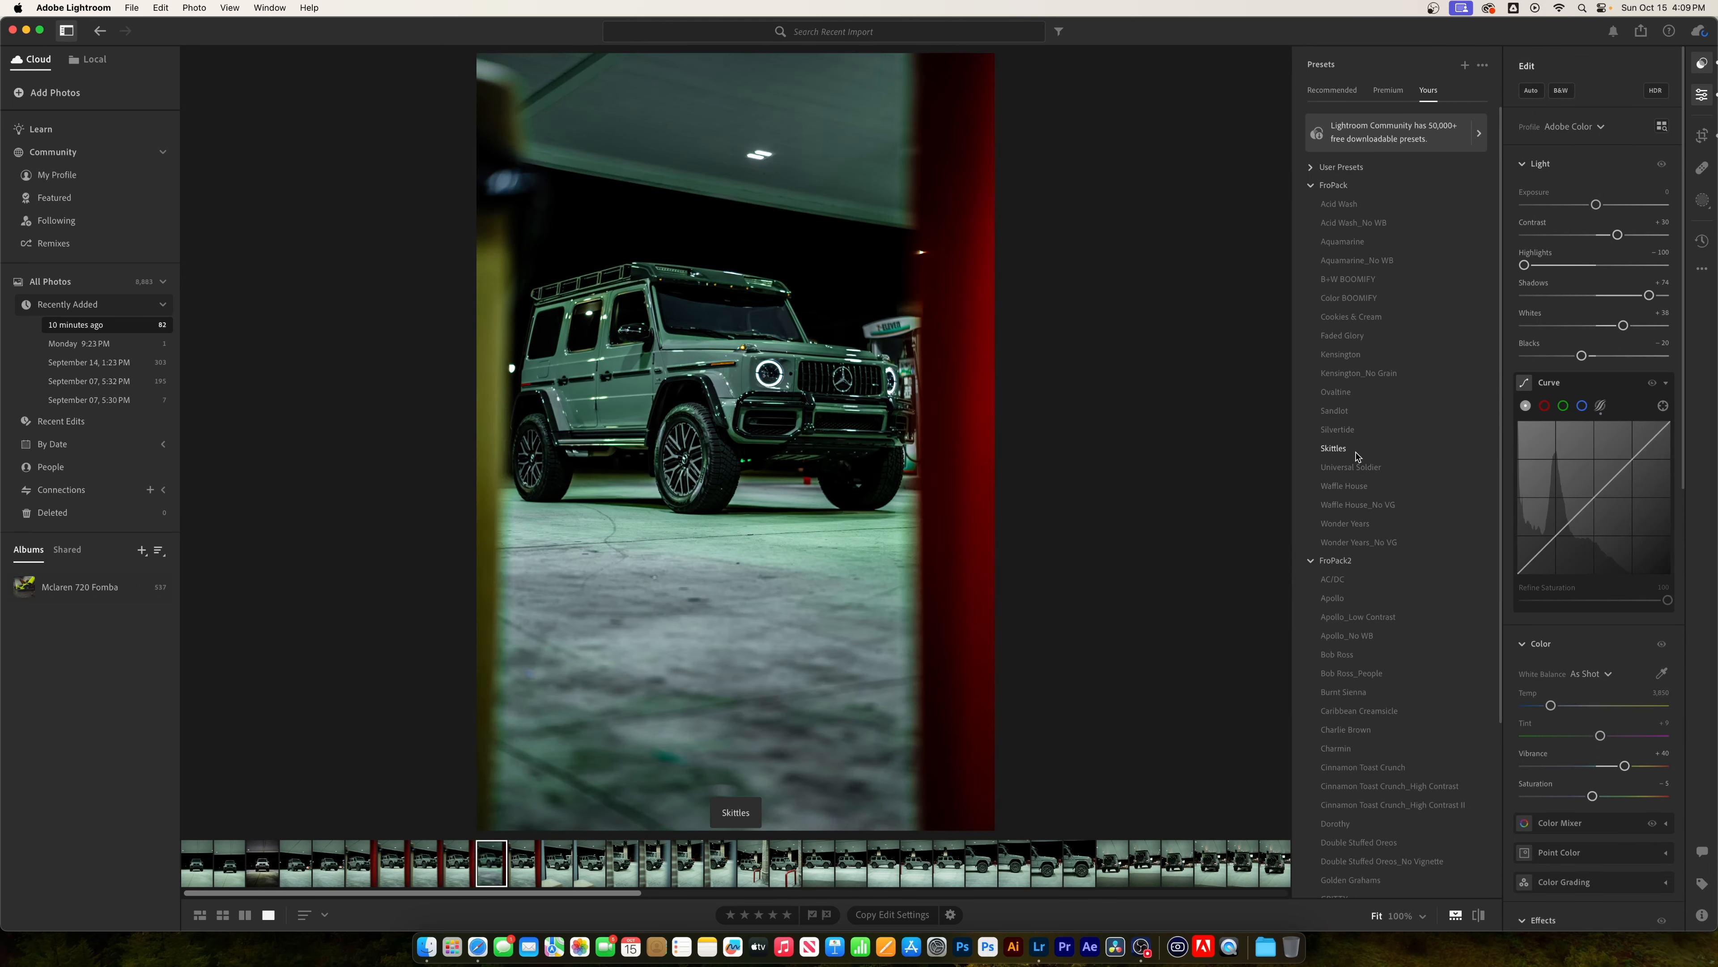
click(1356, 454)
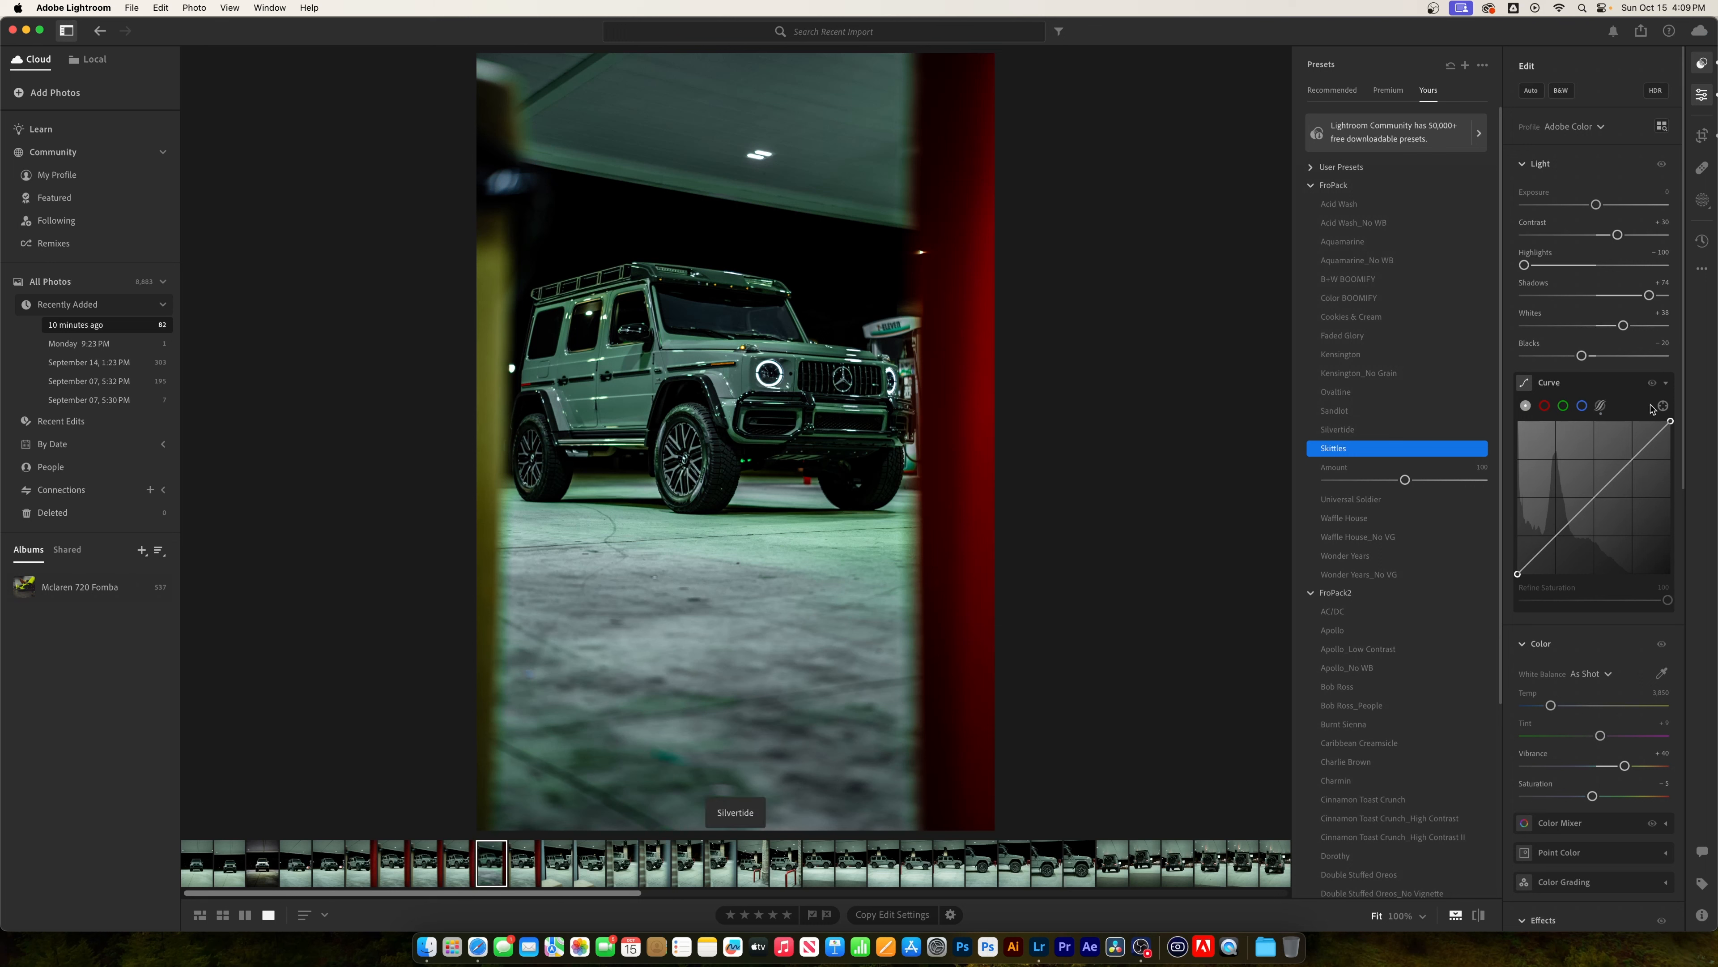
drag(1599, 736, 1609, 739)
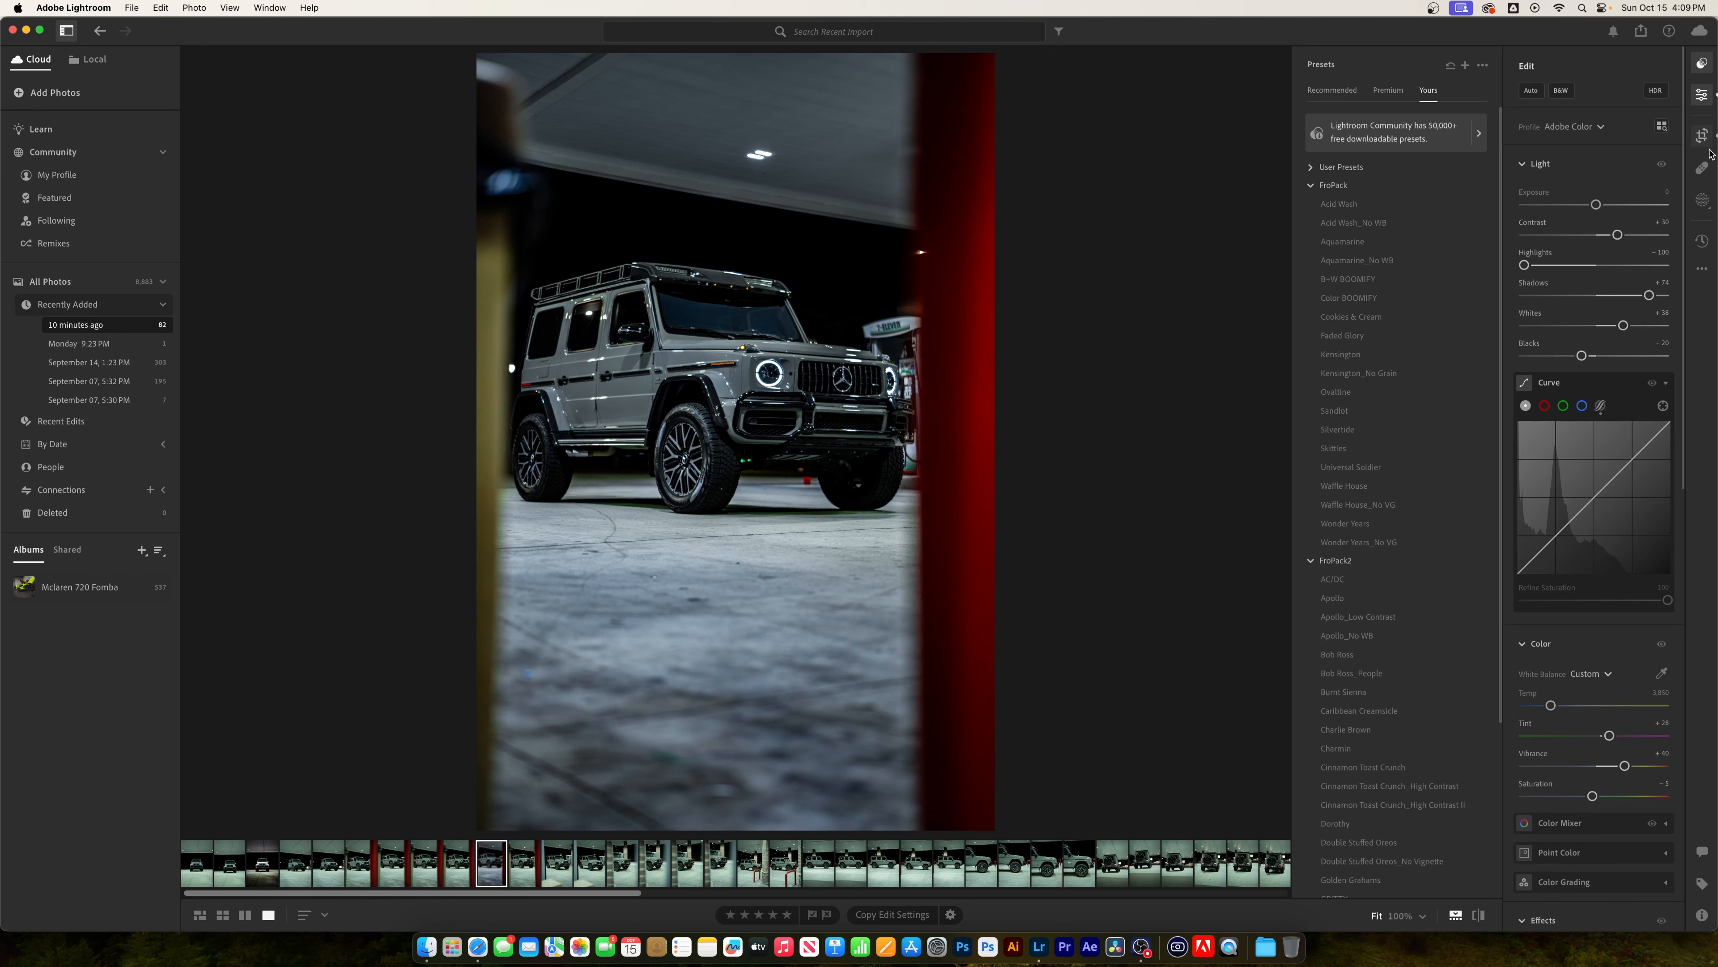
- Create a subject mask of the vehicle and subtract the 7-Eleven gas pump behind it with a brush
click(1703, 201)
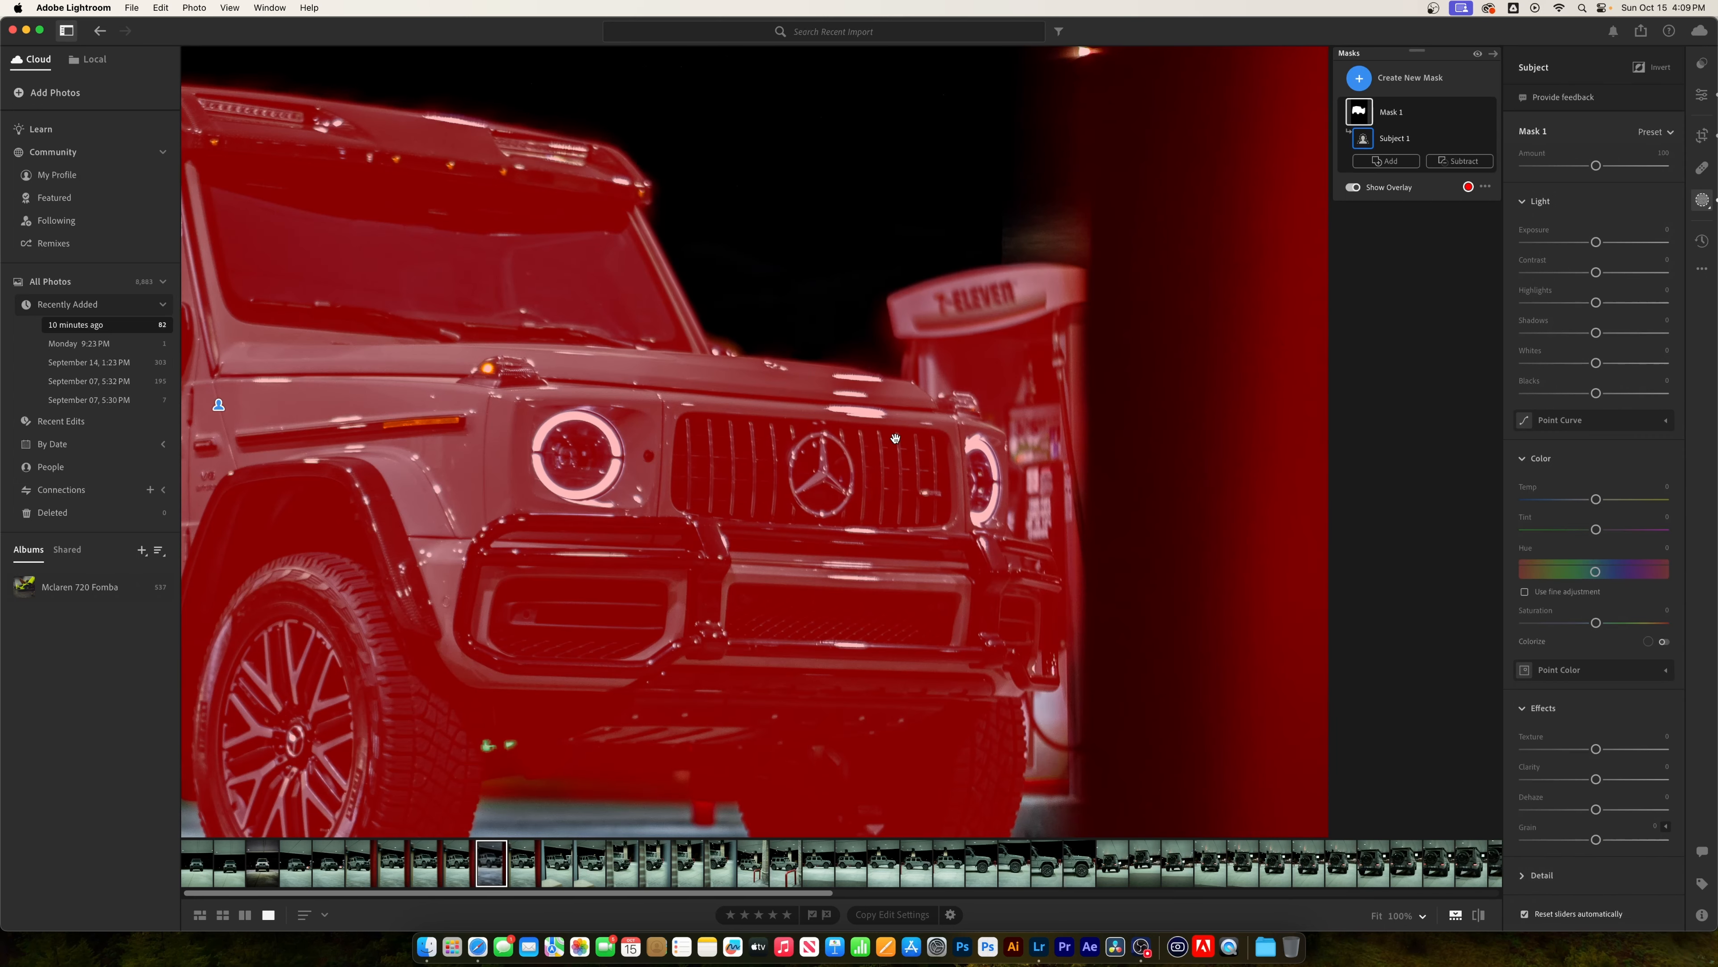
drag(896, 438, 733, 391)
click(1448, 164)
click(1472, 291)
drag(1543, 134, 1538, 134)
mouse_move(859, 239)
mouse_down()
mouse_move(795, 224)
mouse_move(873, 208)
mouse_move(846, 301)
mouse_move(757, 309)
mouse_move(784, 288)
mouse_move(788, 314)
mouse_move(869, 273)
mouse_move(917, 395)
mouse_move(787, 323)
mouse_move(938, 492)
mouse_move(931, 660)
mouse_move(881, 742)
mouse_move(934, 686)
mouse_move(908, 510)
mouse_move(888, 655)
mouse_up()
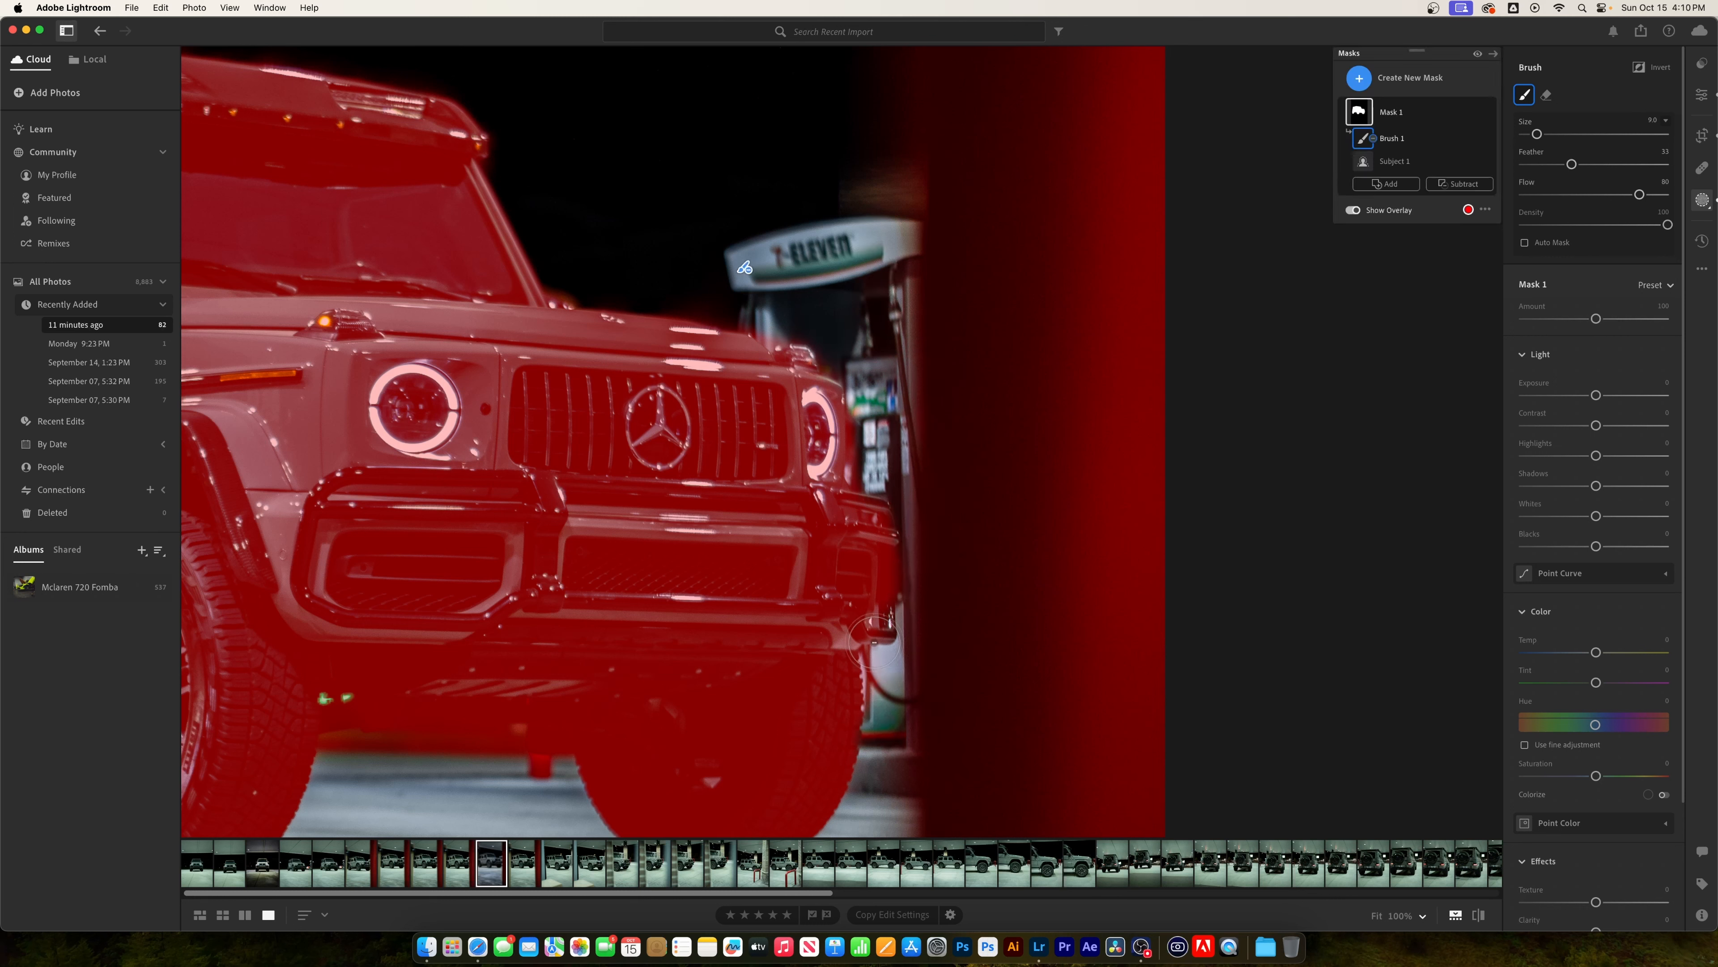
- Refine the vehicle mask's edges around the front bumper corner and the wheel with a smaller brush
key(alt)
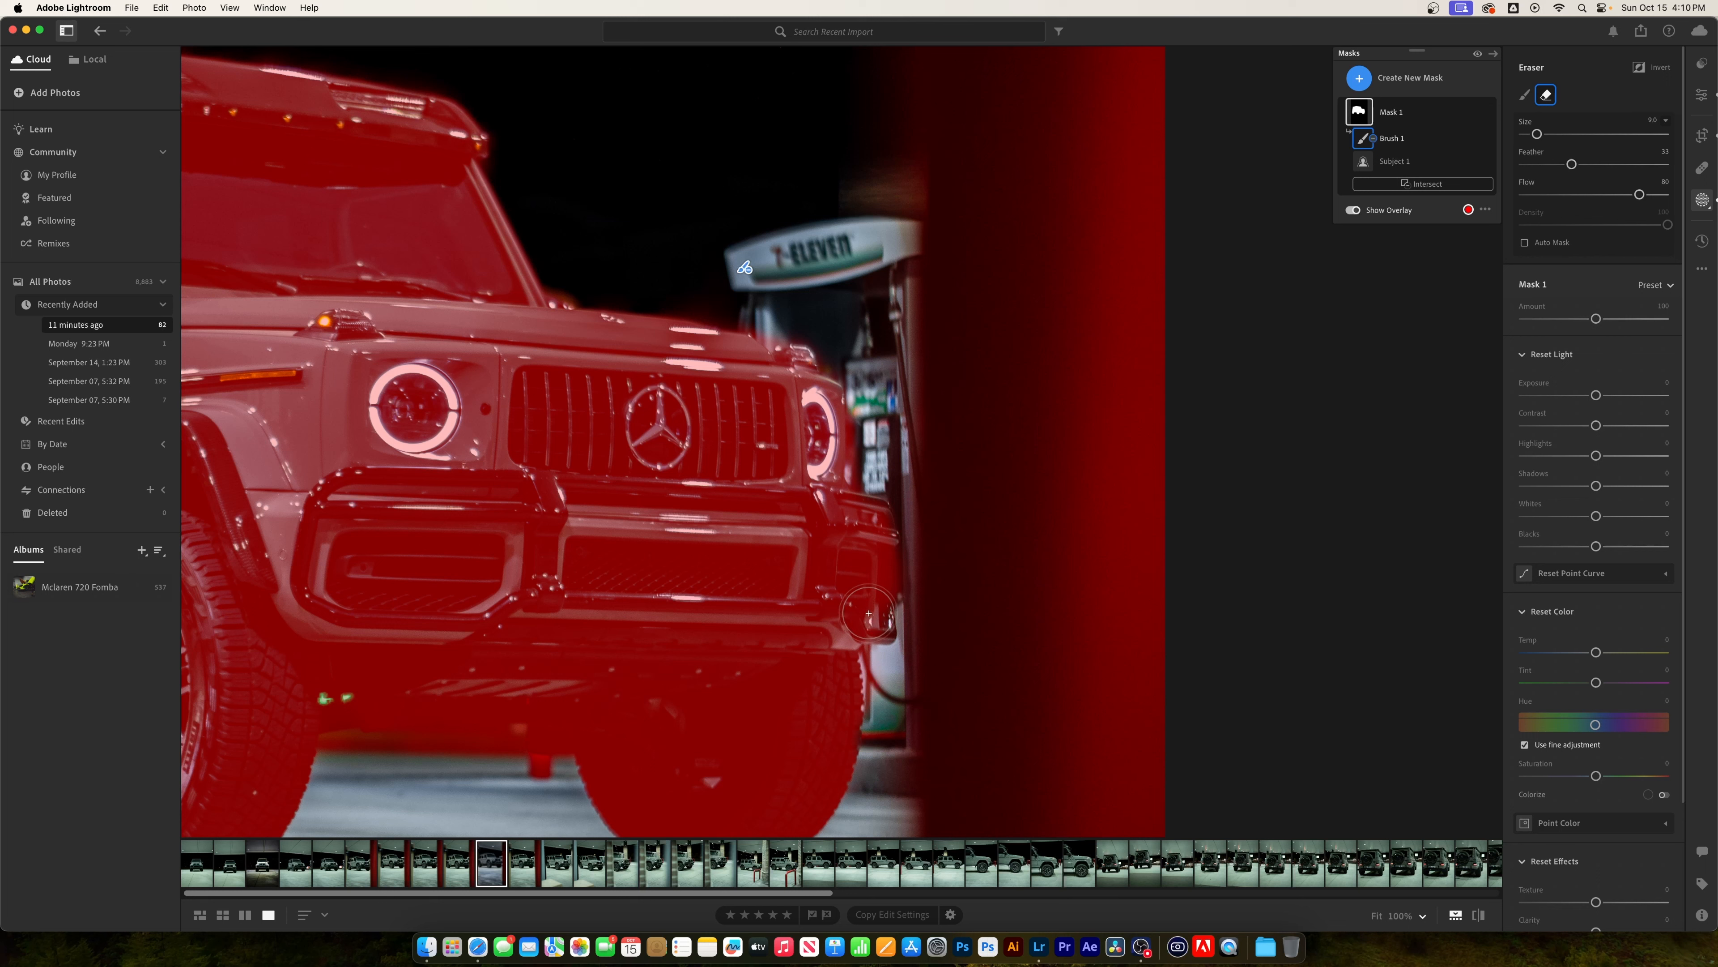
key(bracketleft)
key(bracketleft)
key(bracketleft)
key(bracketleft)
drag(886, 619, 871, 633)
scroll(871, 629, left, 8)
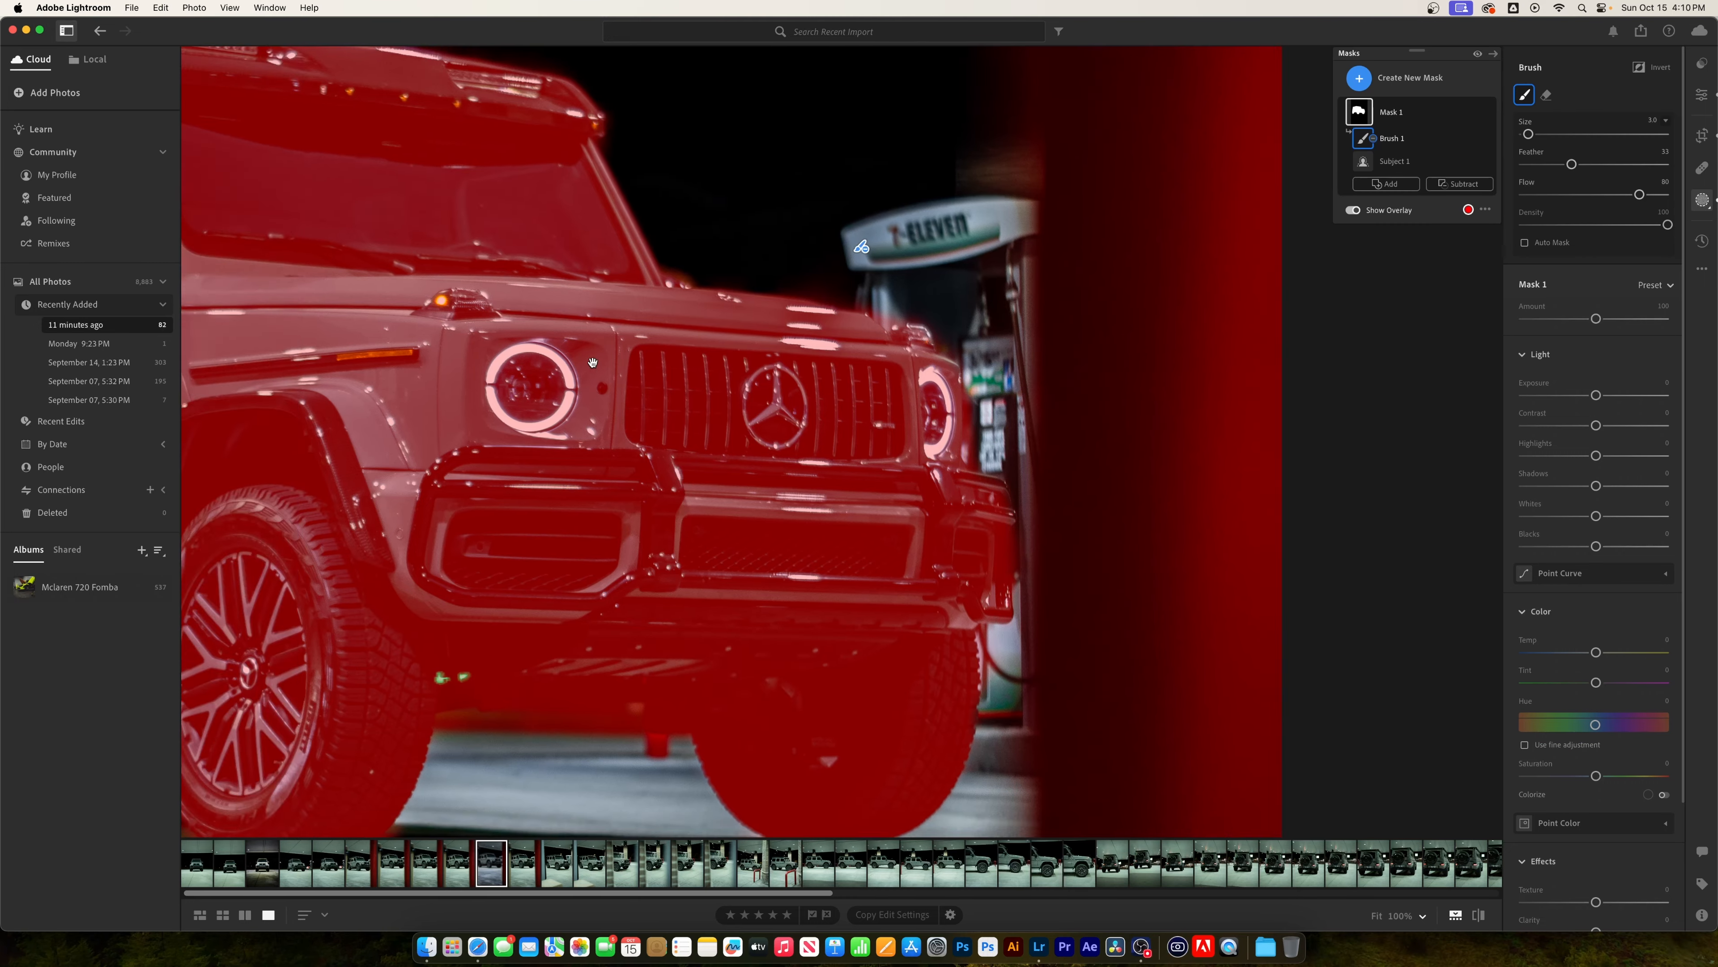
mouse_move(326, 773)
mouse_down()
mouse_move(380, 754)
mouse_move(522, 772)
mouse_move(444, 739)
mouse_move(304, 756)
mouse_move(519, 784)
mouse_move(352, 742)
mouse_up()
key(z)
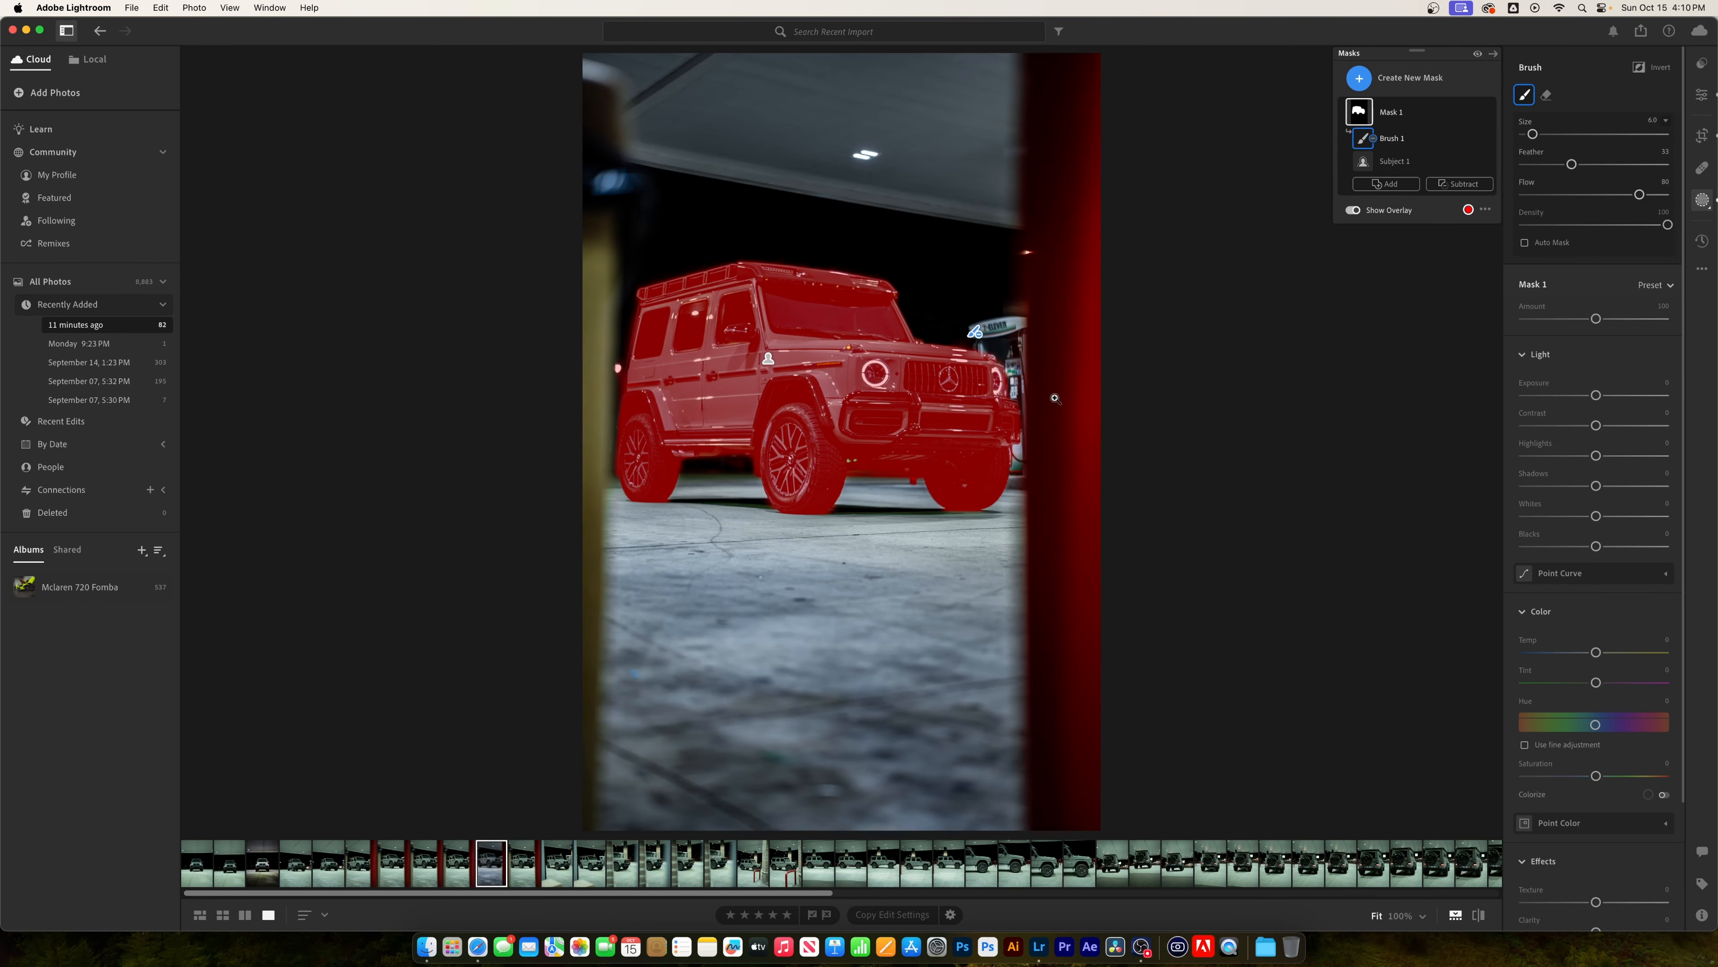
- Set the vehicle mask's exposure to +0.56, contrast to +21, shadows to -4, whites to +13 and blacks to -11
drag(1596, 395, 1607, 400)
drag(1596, 488, 1587, 546)
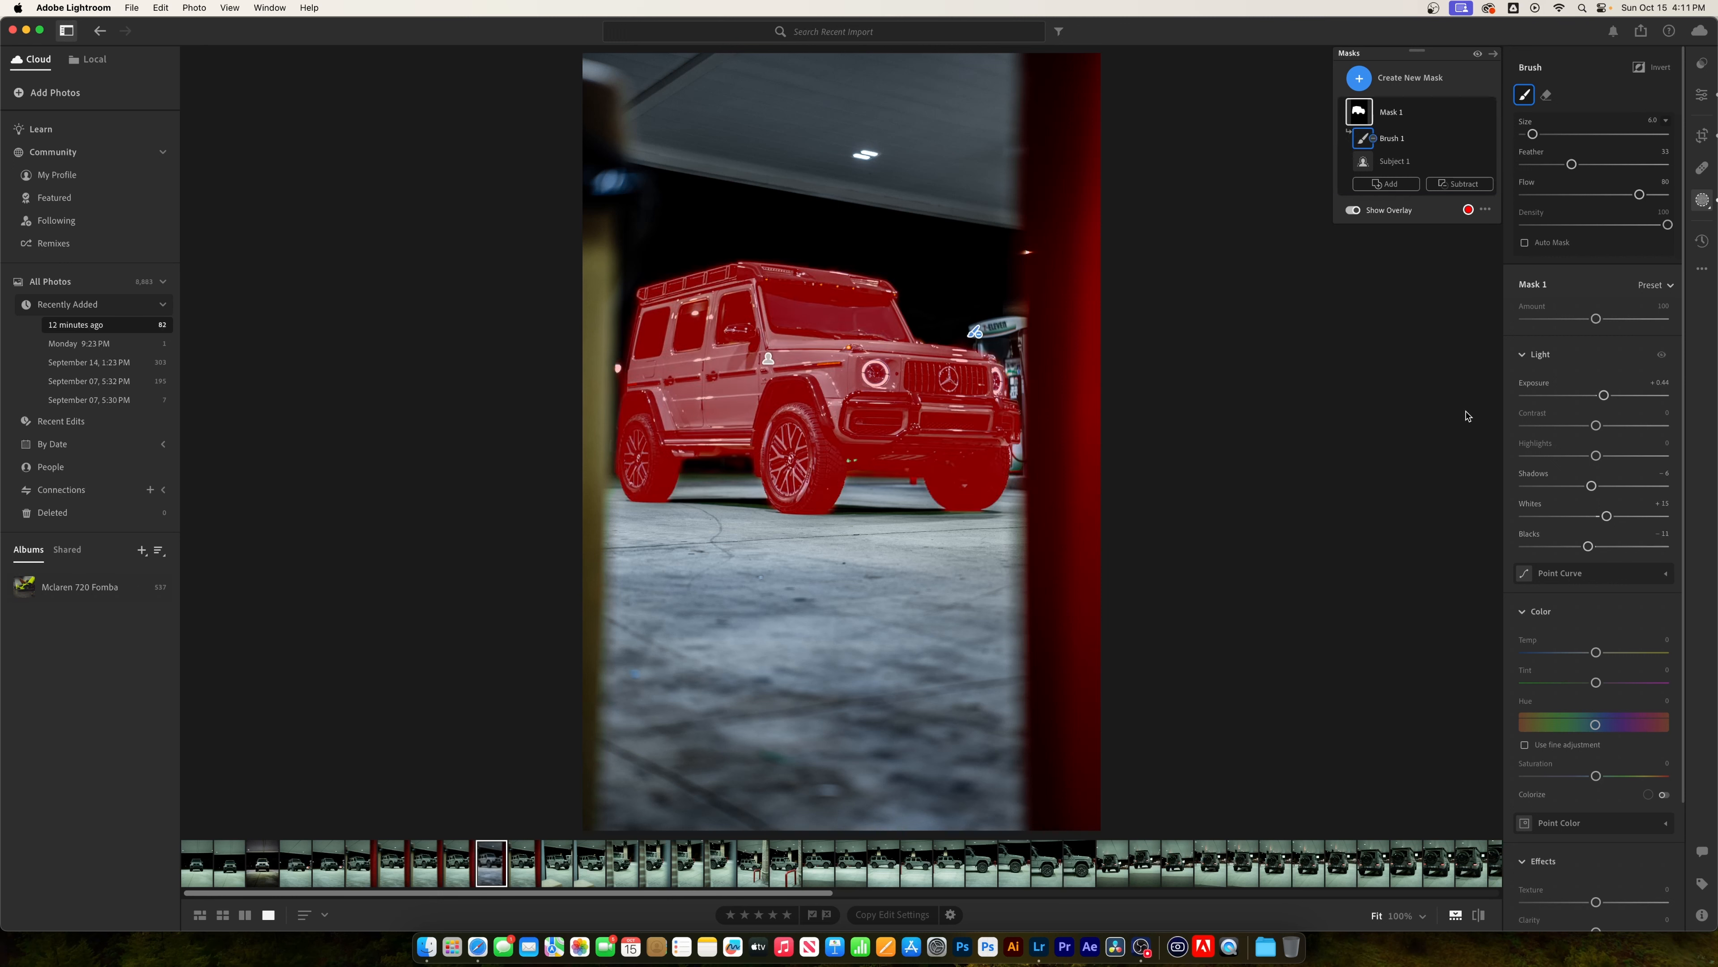
mouse_move(1596, 425)
mouse_down()
mouse_move(1611, 426)
mouse_move(1606, 396)
mouse_up()
- Add a linear gradient mask fading up over the concrete floor and set its exposure to -0.60
click(1394, 78)
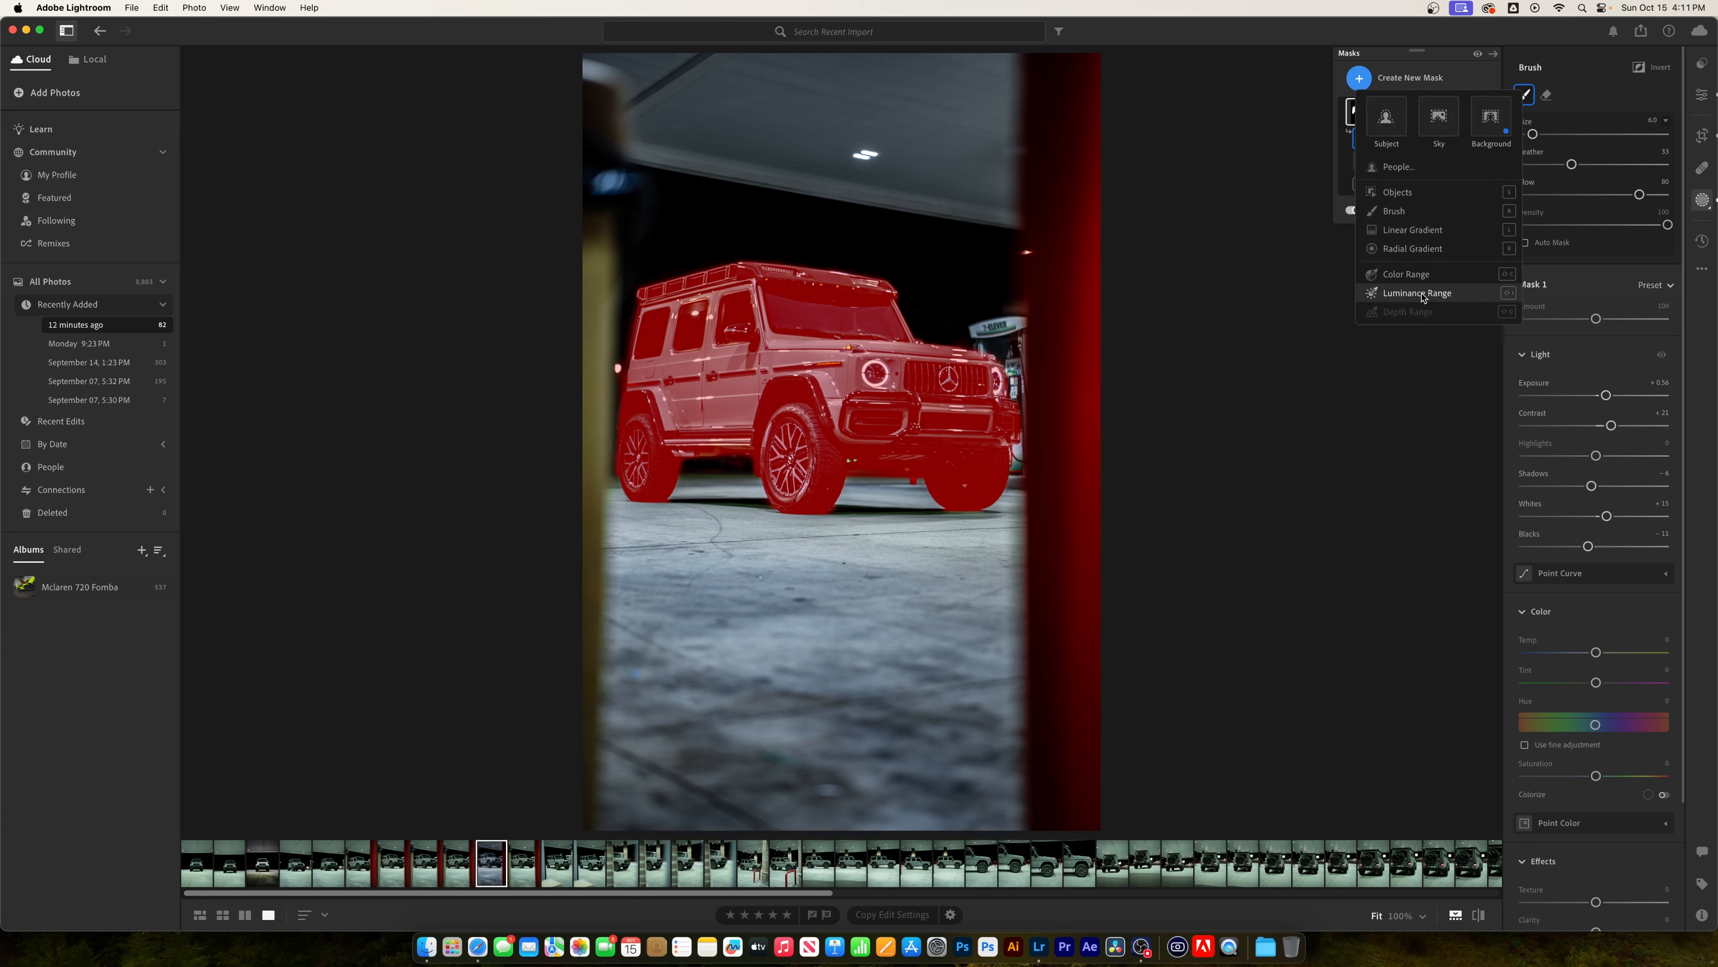
click(1394, 229)
drag(800, 718, 804, 534)
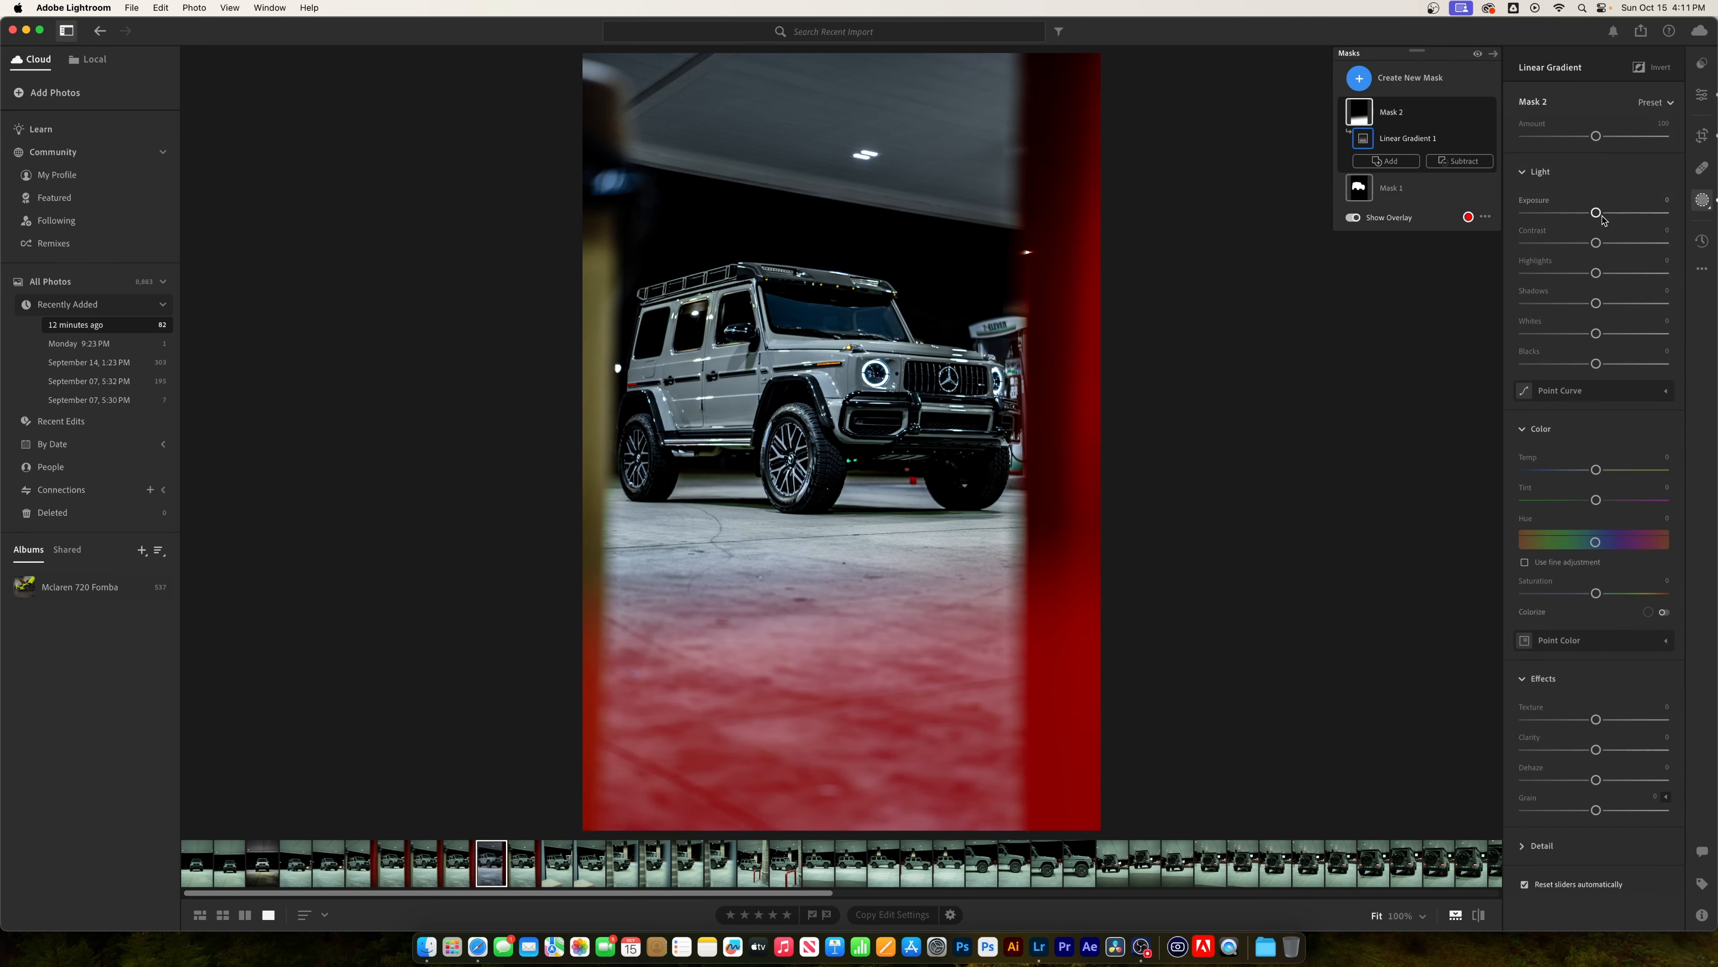
drag(1595, 212, 1586, 212)
- Add a linear gradient mask fading down along the slanted ceiling, set its exposure to -0.48 and return to the general edit settings
click(1359, 77)
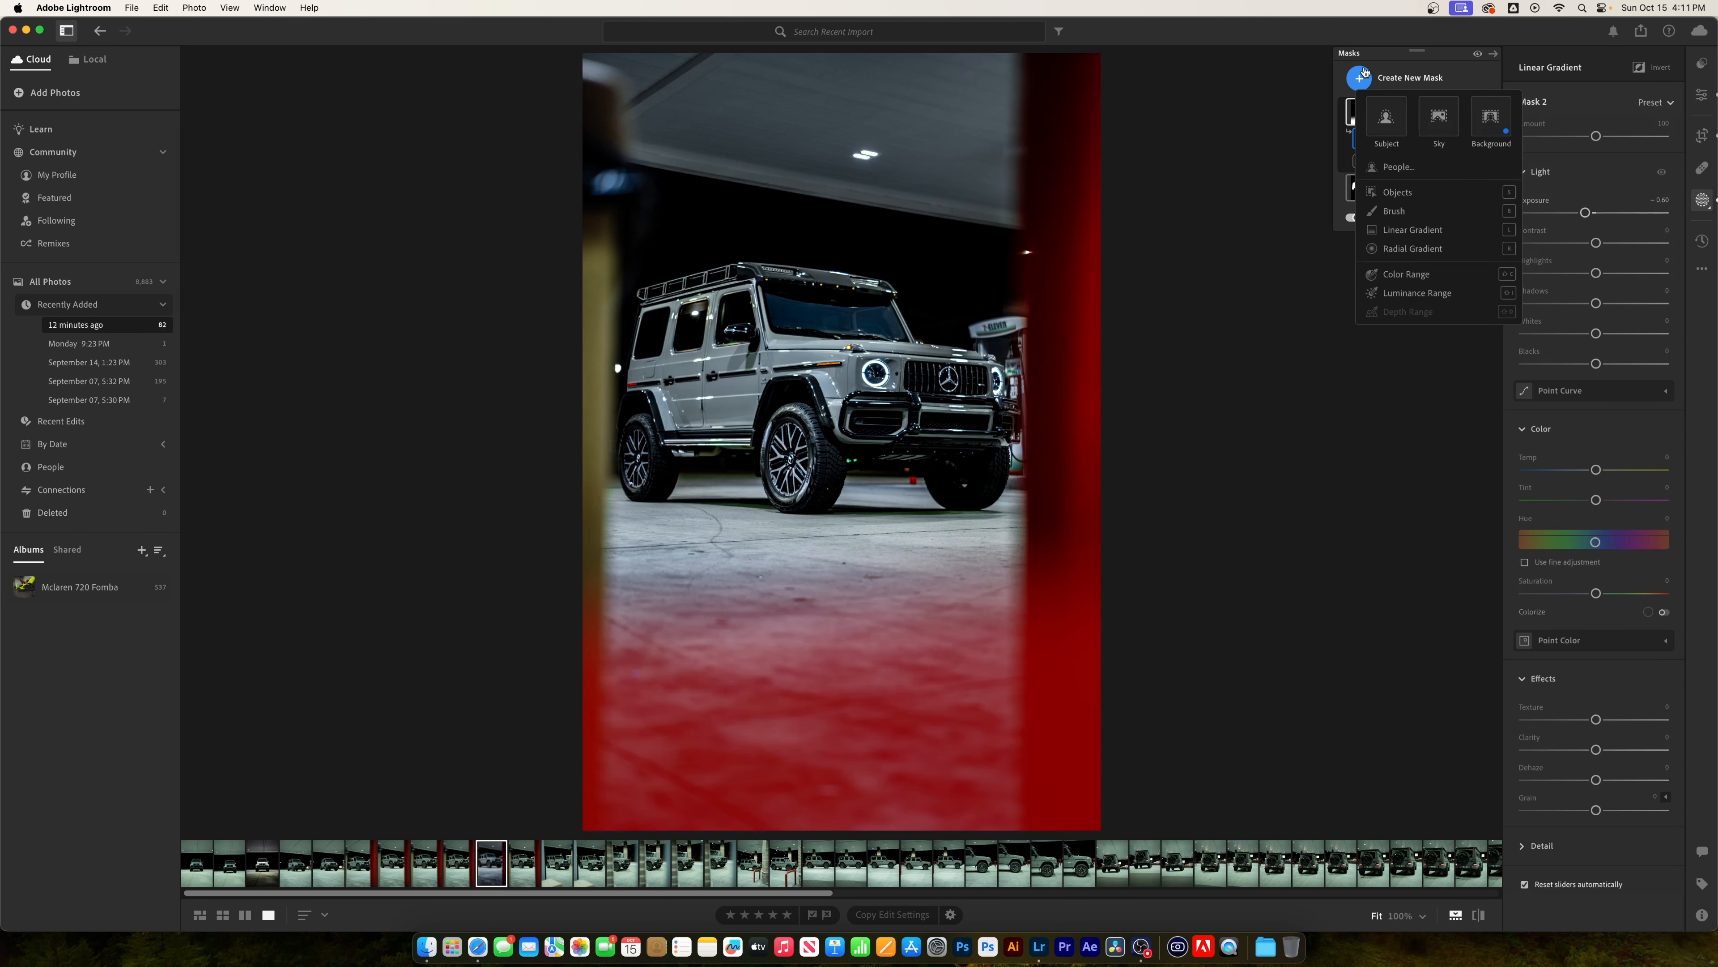
click(1404, 223)
drag(918, 81, 902, 156)
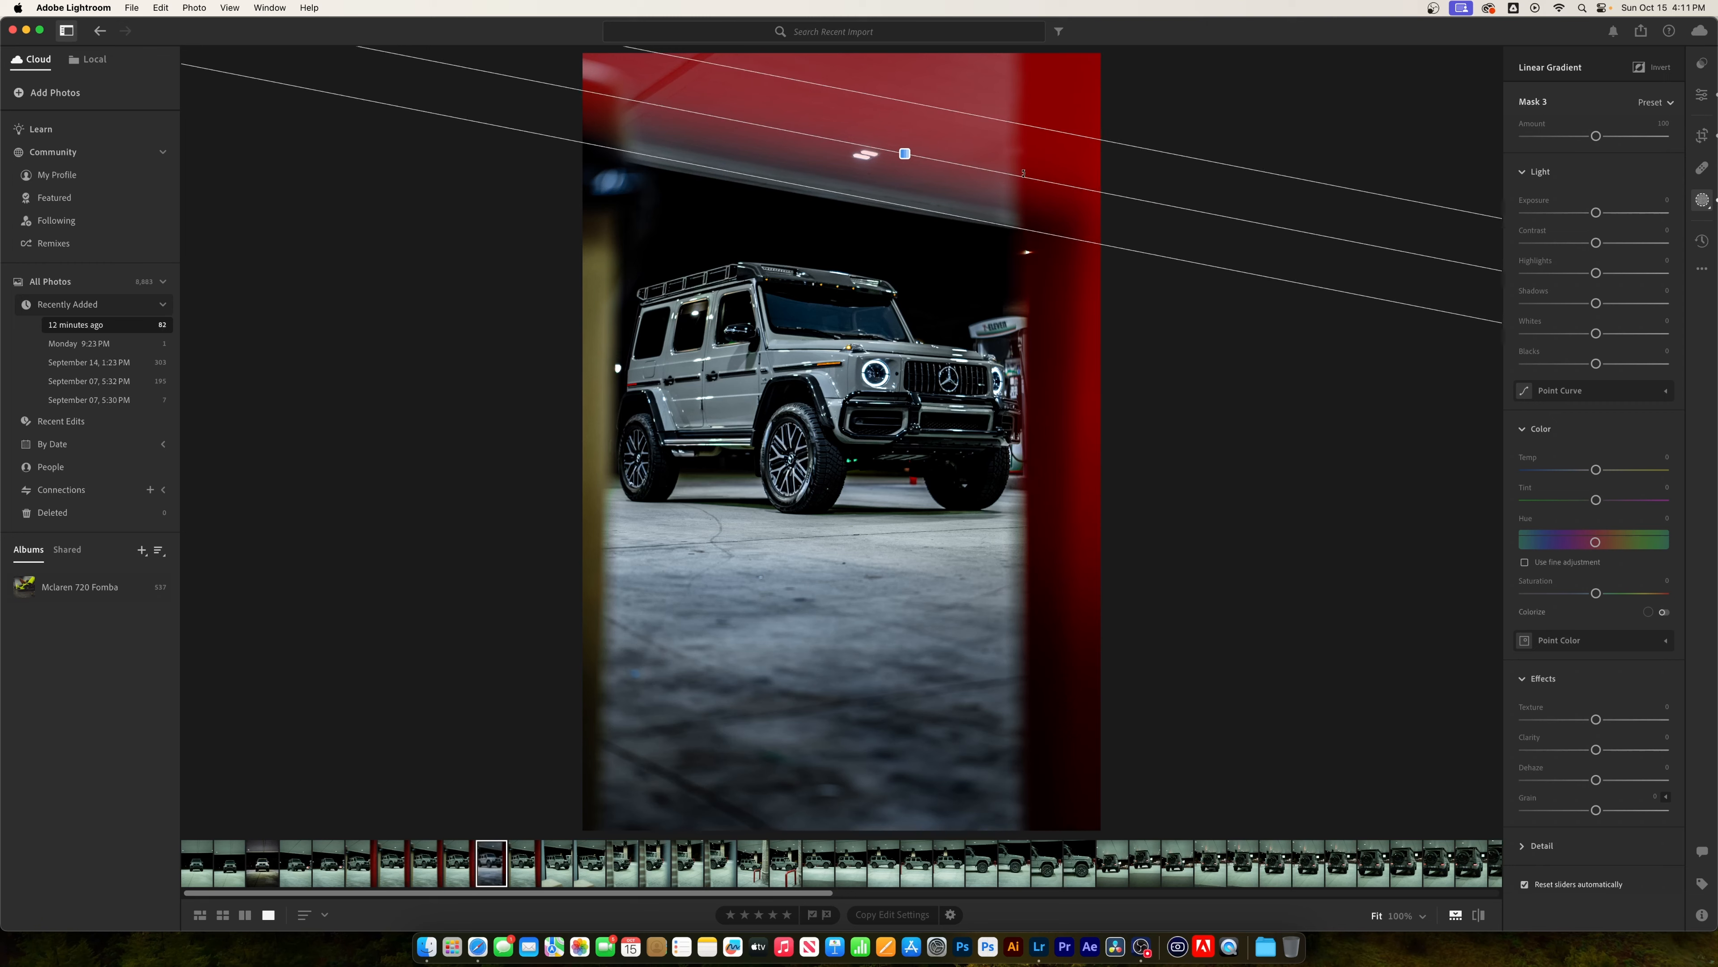
drag(1595, 213, 1588, 213)
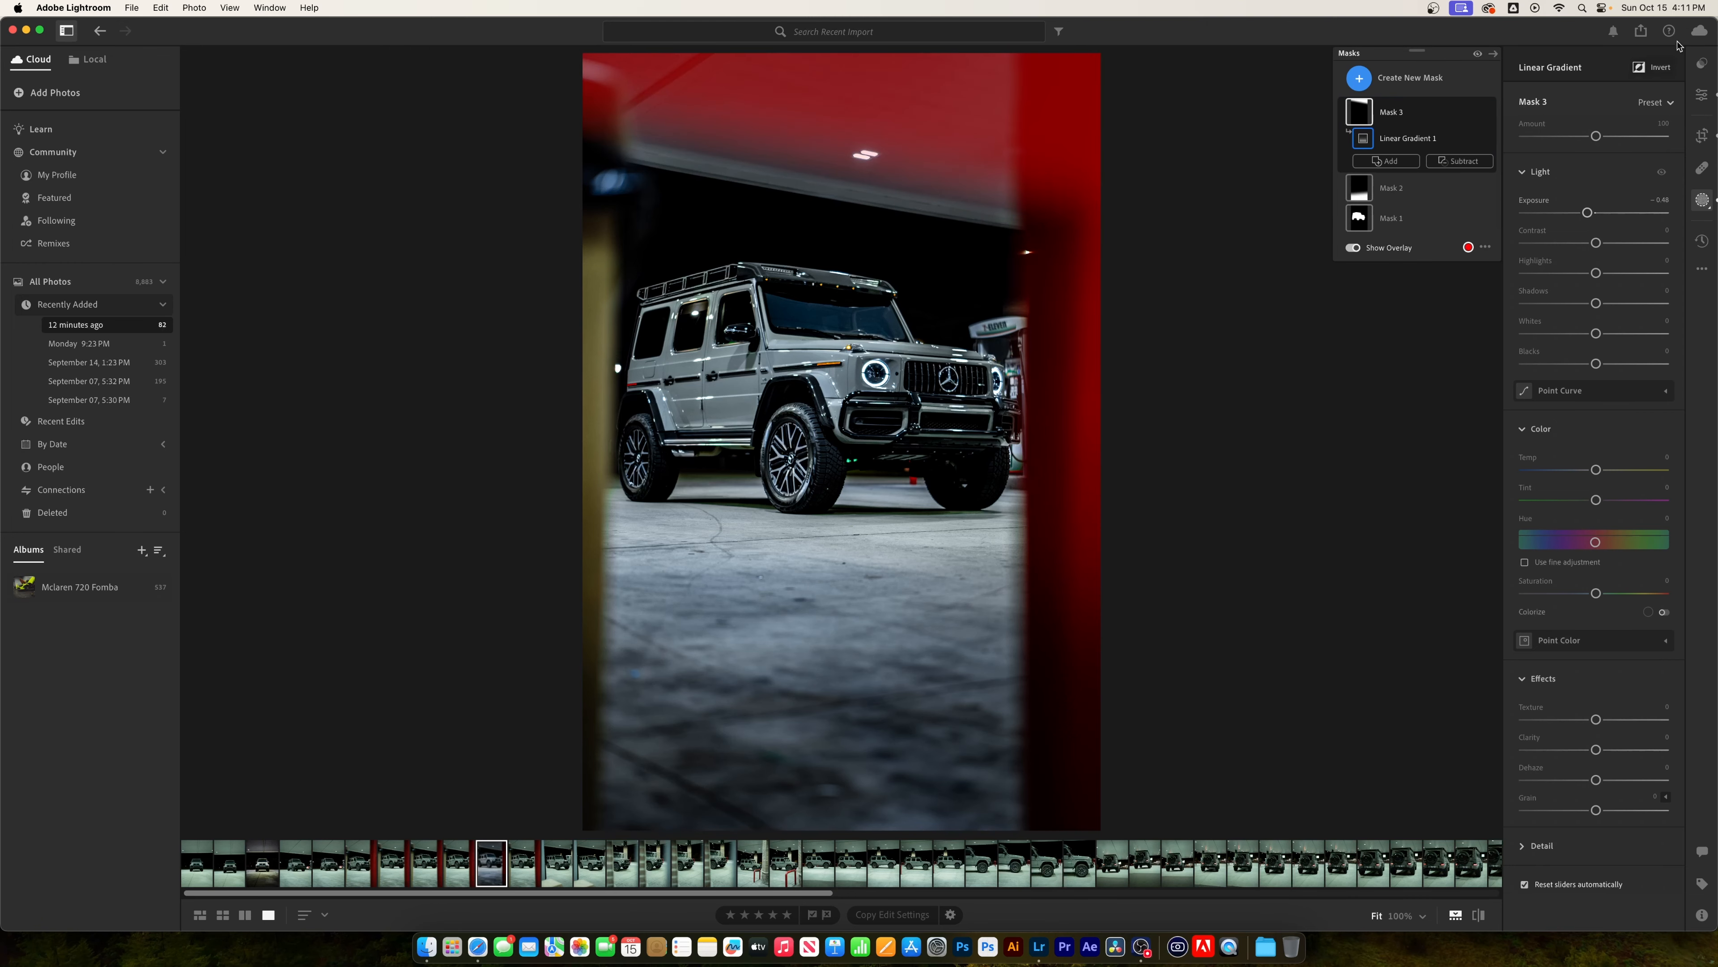
click(1700, 95)
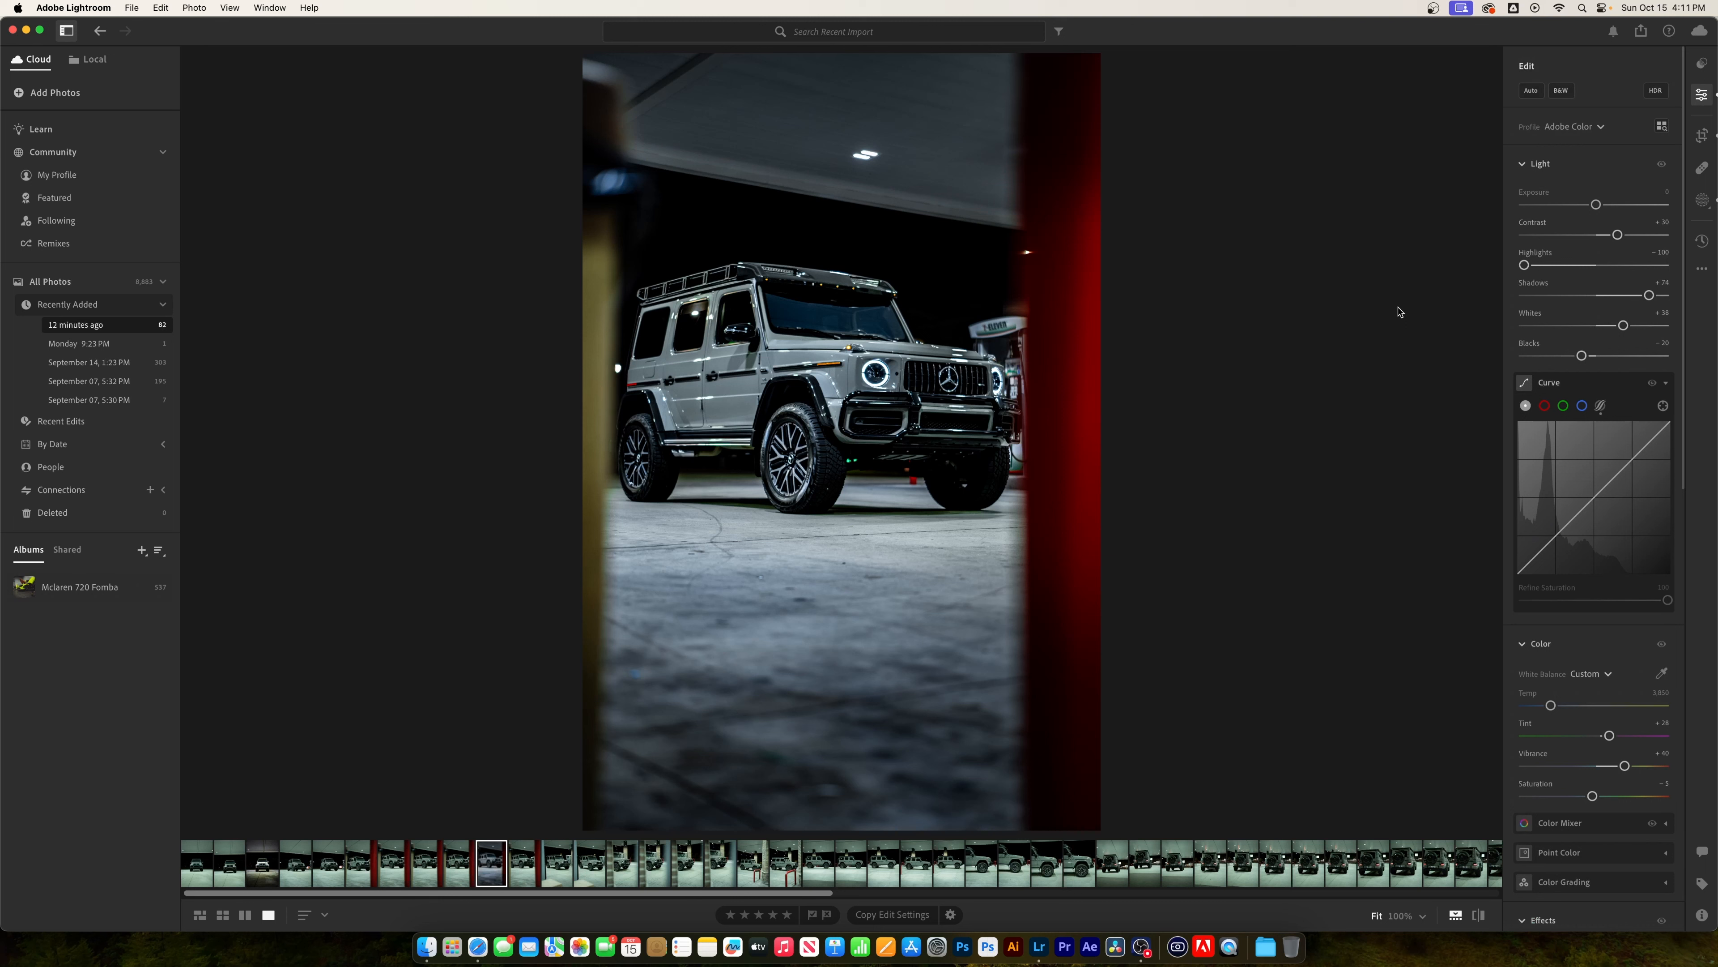